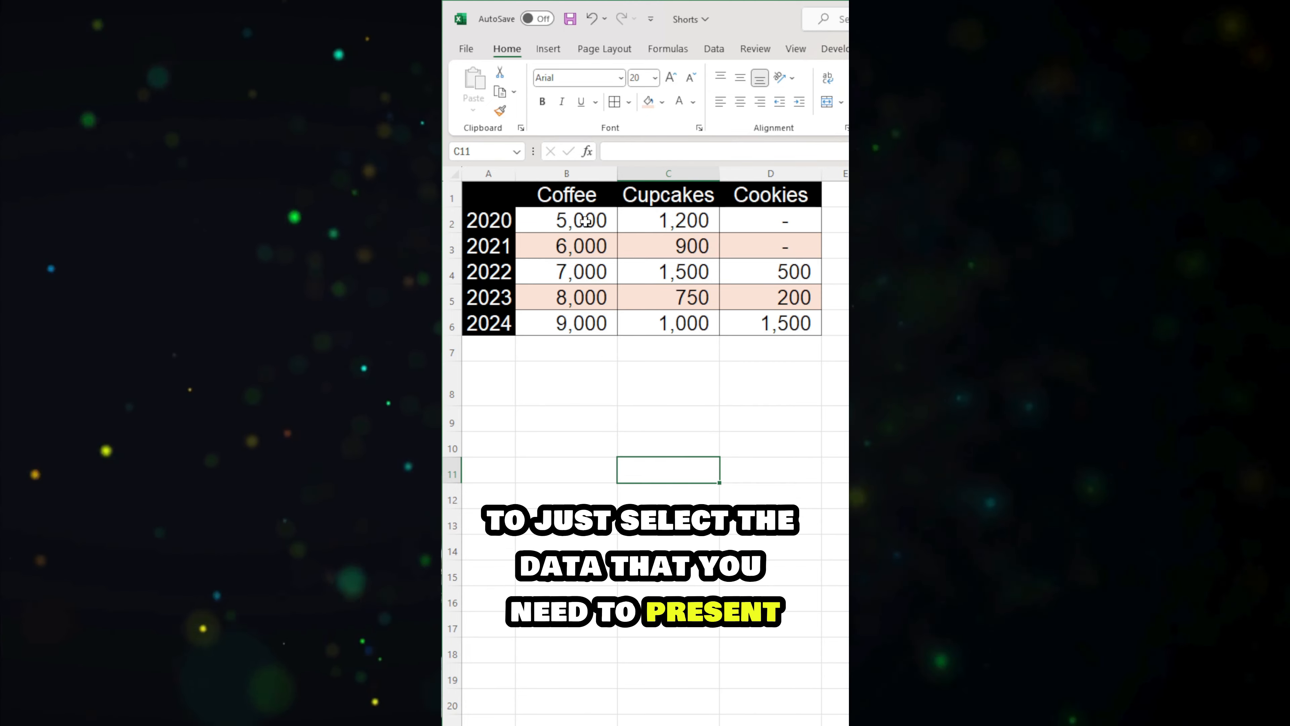
# Step: Insert line sparklines for the data in B2:D6, placing them in B8:D8
pyautogui.moveTo(590, 219); pyautogui.dragTo(743, 323)
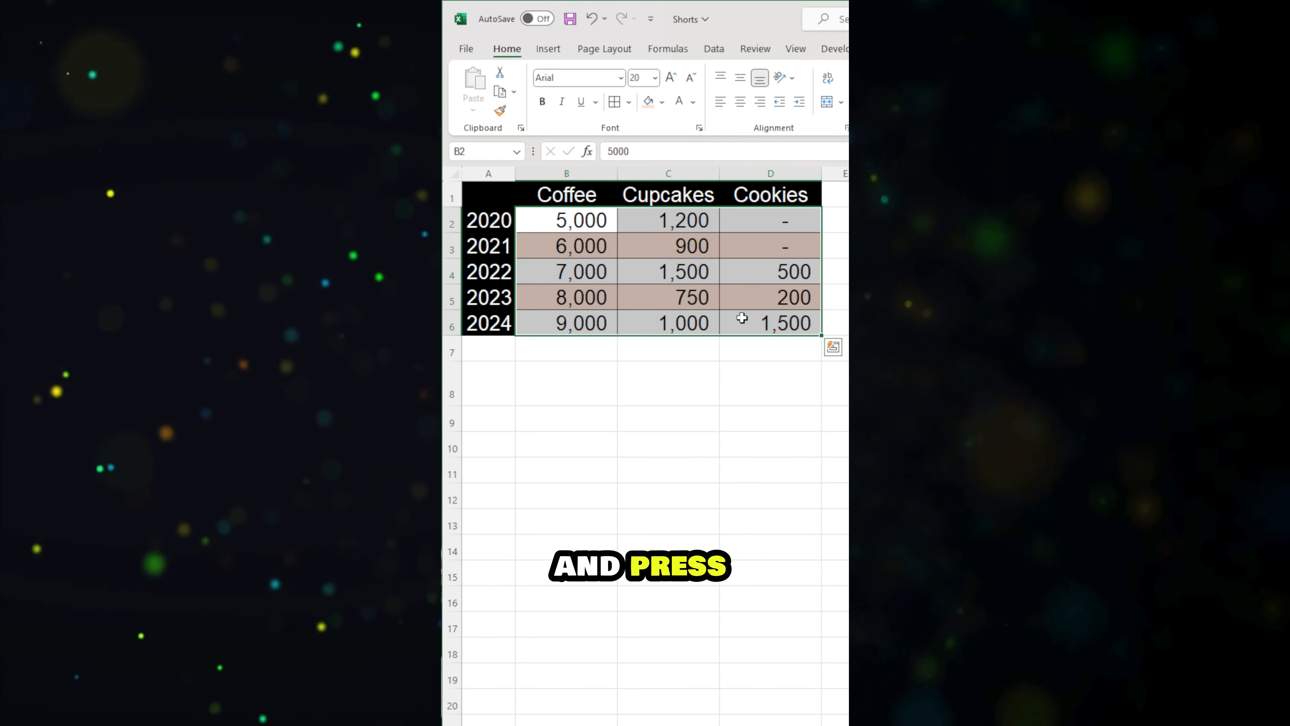
pyautogui.press('alt')
pyautogui.press('n')
pyautogui.press('s')
pyautogui.press('l')
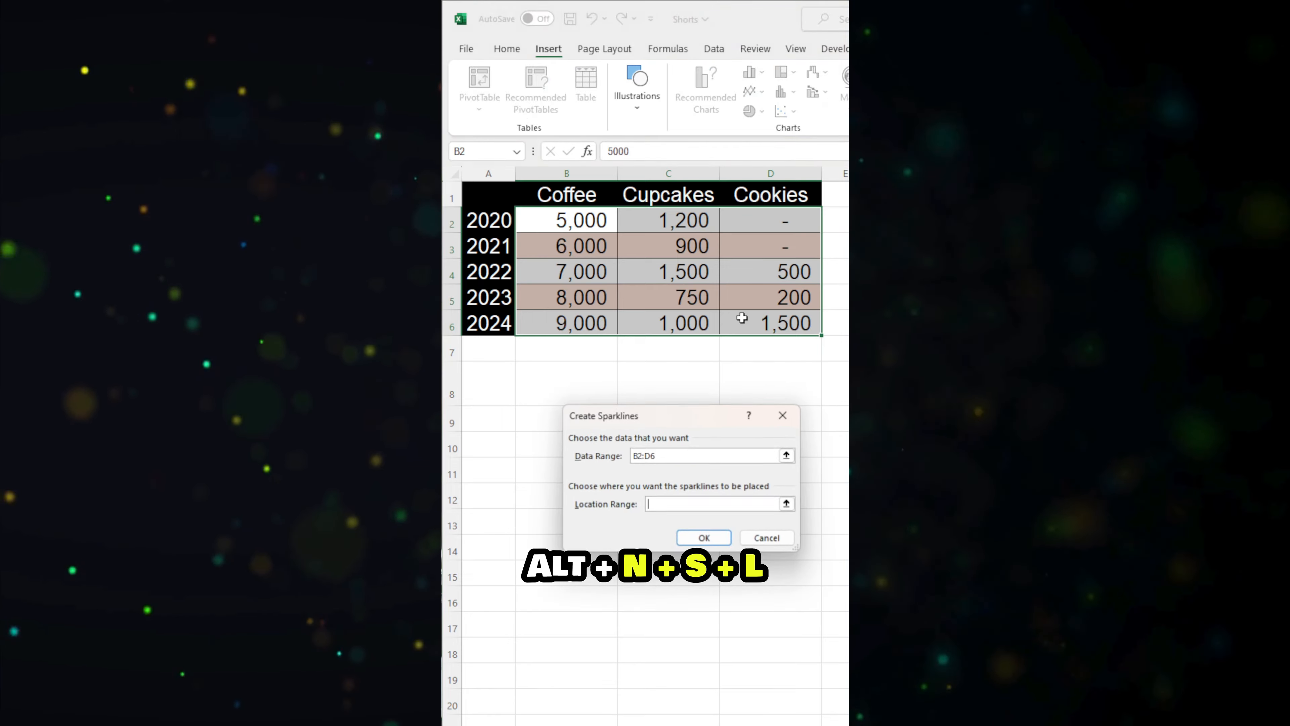
pyautogui.click(784, 500)
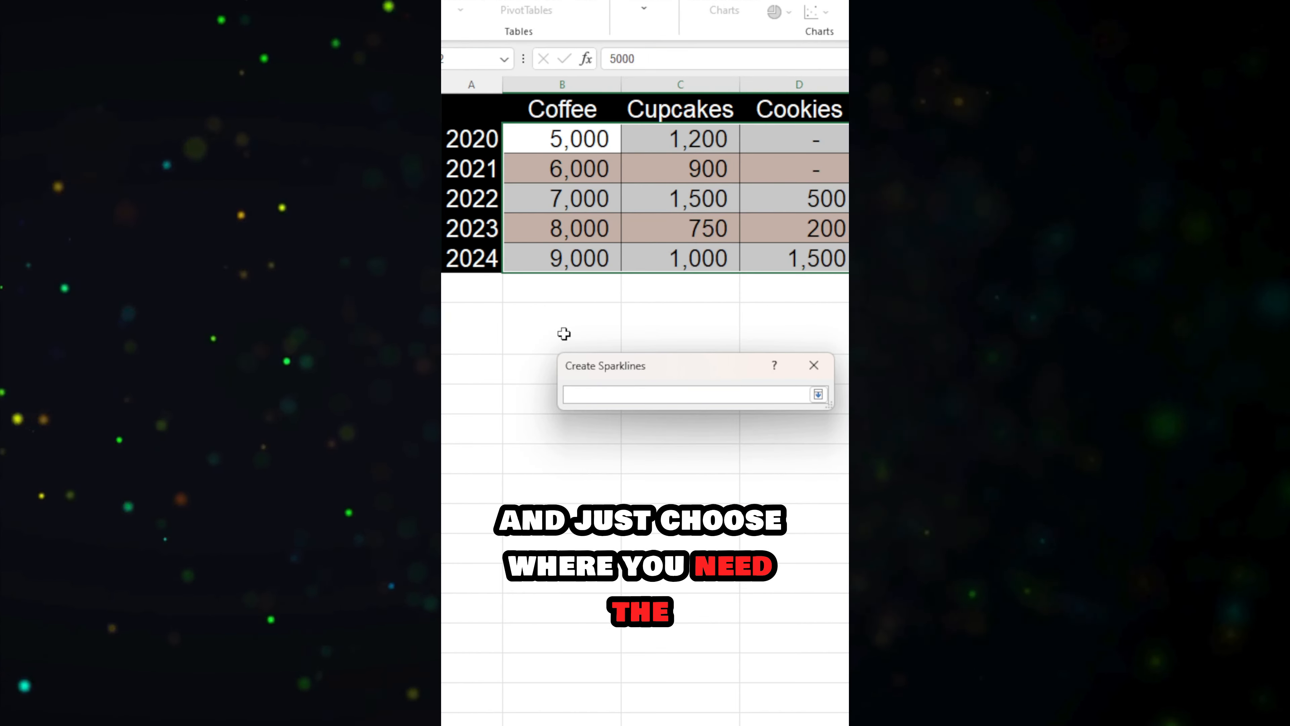
pyautogui.moveTo(564, 333); pyautogui.dragTo(771, 349)
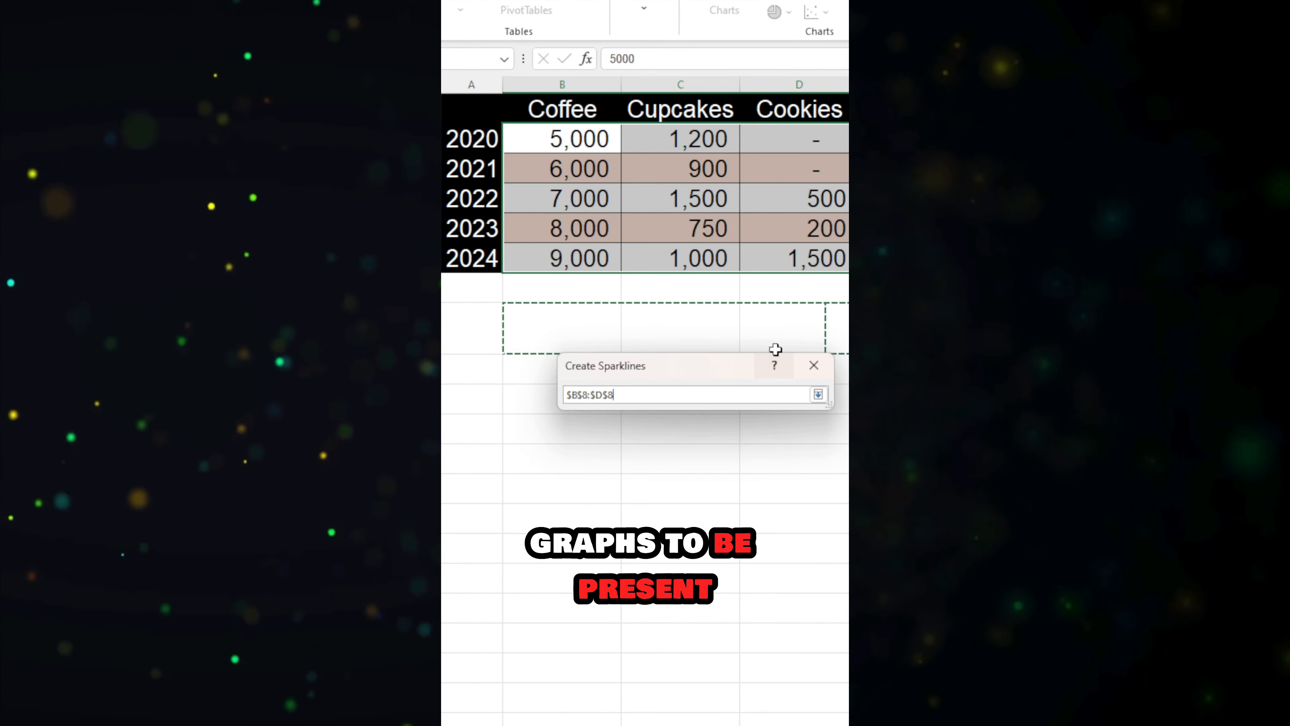
pyautogui.click(819, 394)
pyautogui.click(720, 504)
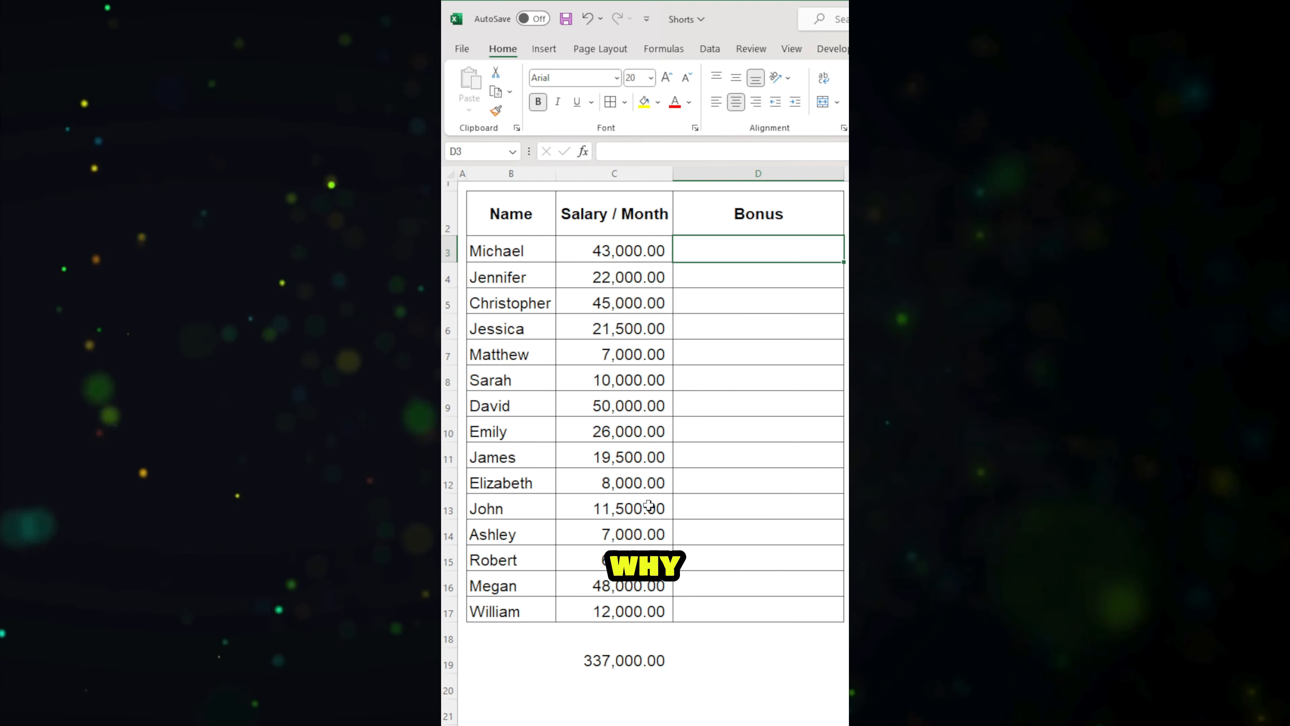
# Step: Enter the bonuses by hand as 10% in D3 and 0% in D4
pyautogui.press('Left')
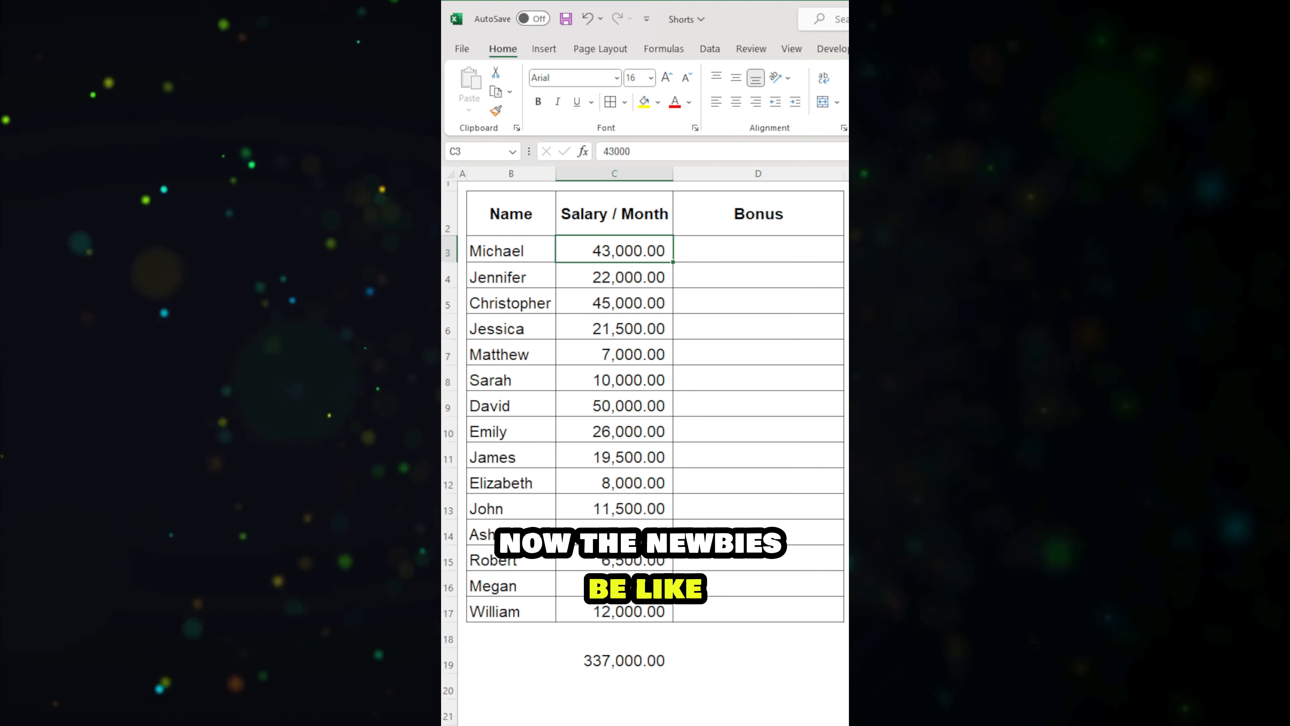
pyautogui.press('Right')
pyautogui.write('10')
pyautogui.press('Return')
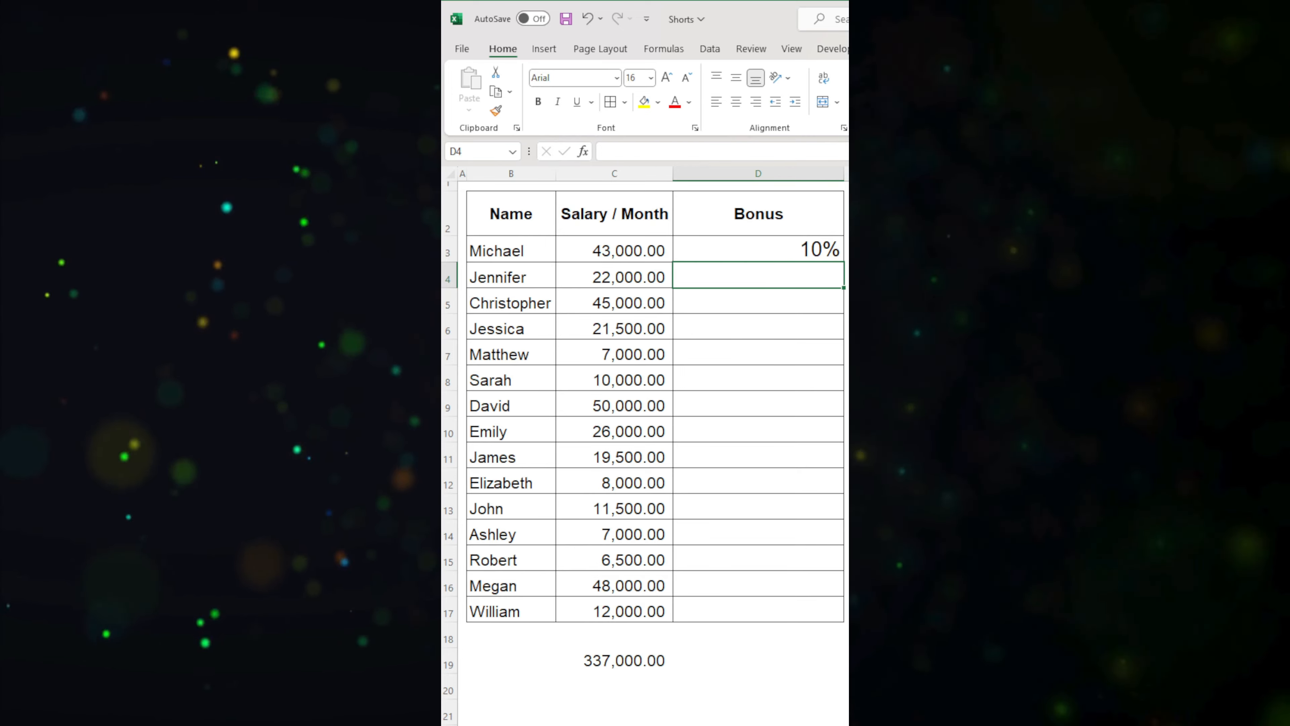
pyautogui.write('0')
pyautogui.press('Return')
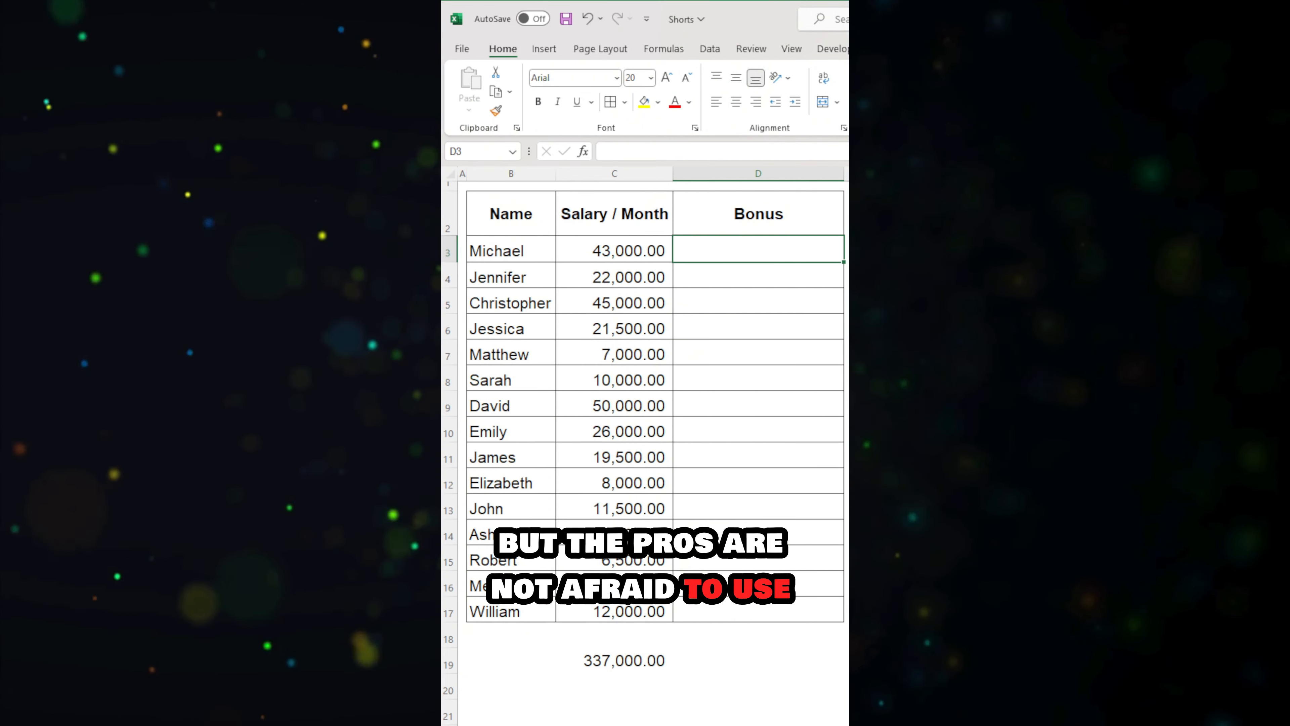
# Step: Enter the formula +IF(C3>25000,10%,0%) in D3 and fill it down the Bonus column through row 17
pyautogui.write('+IF(')
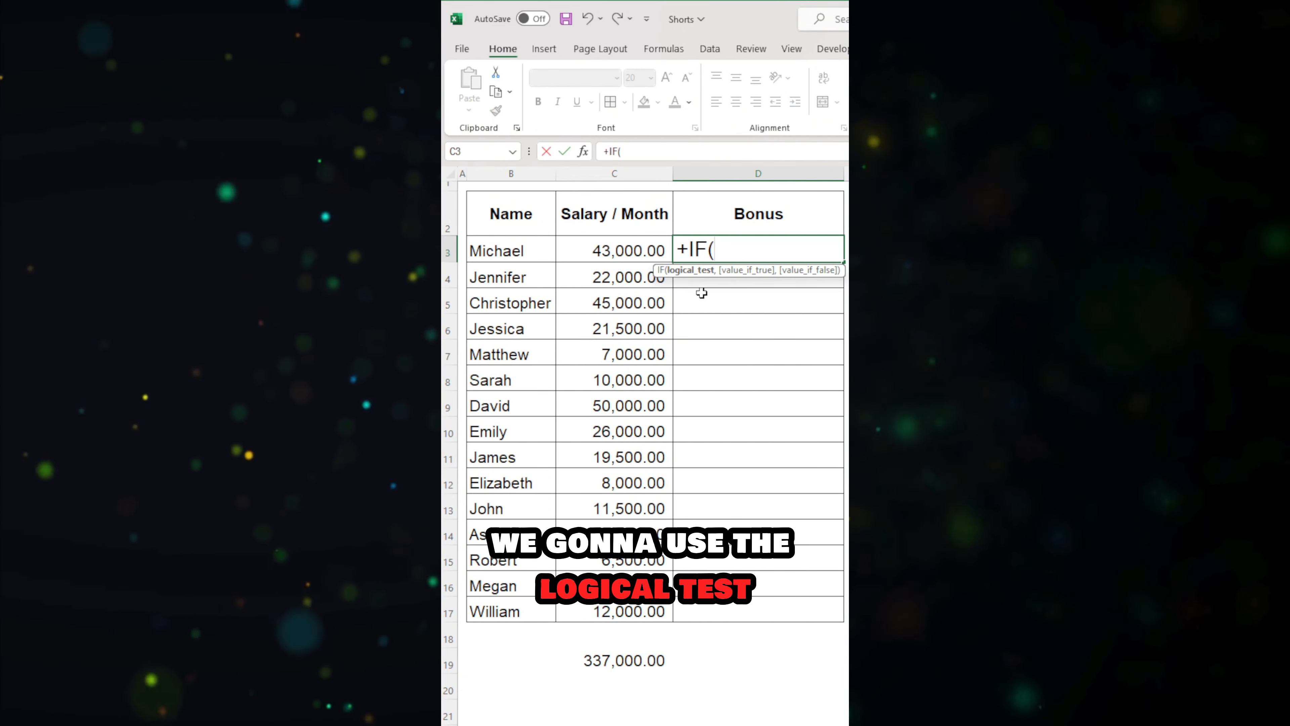
pyautogui.write('C3')
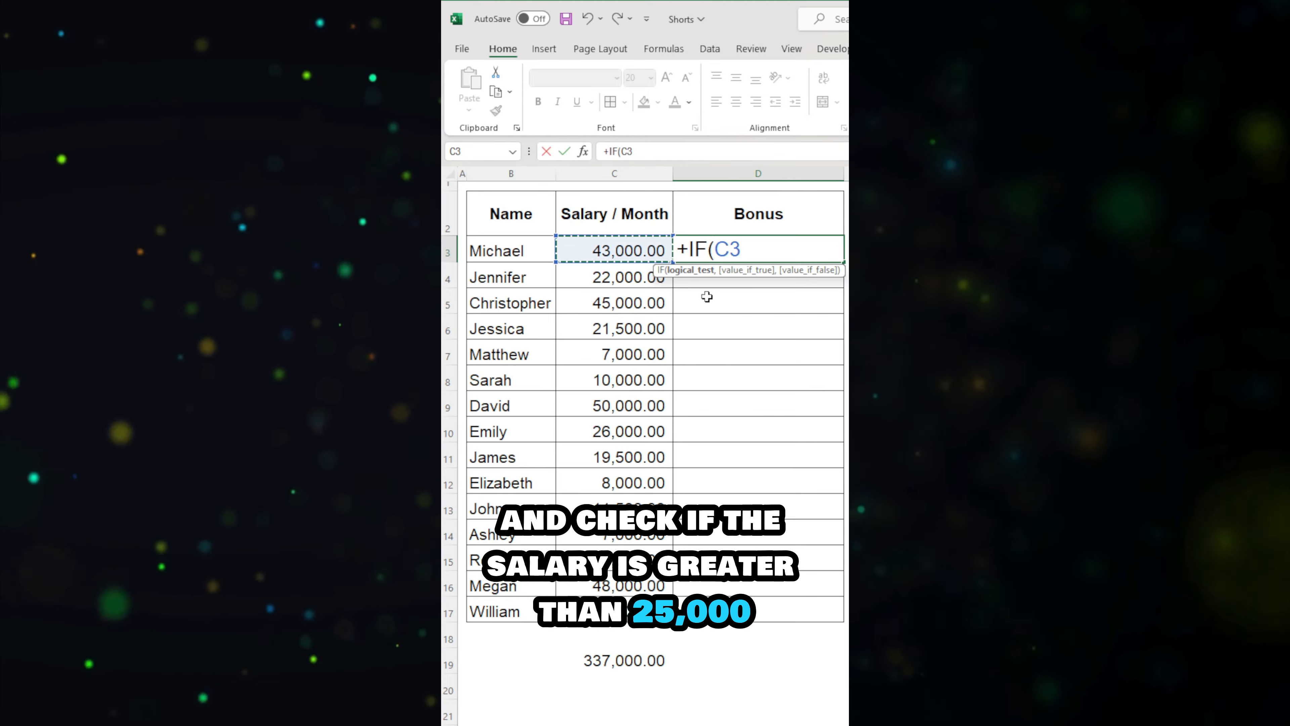
pyautogui.write('>25')
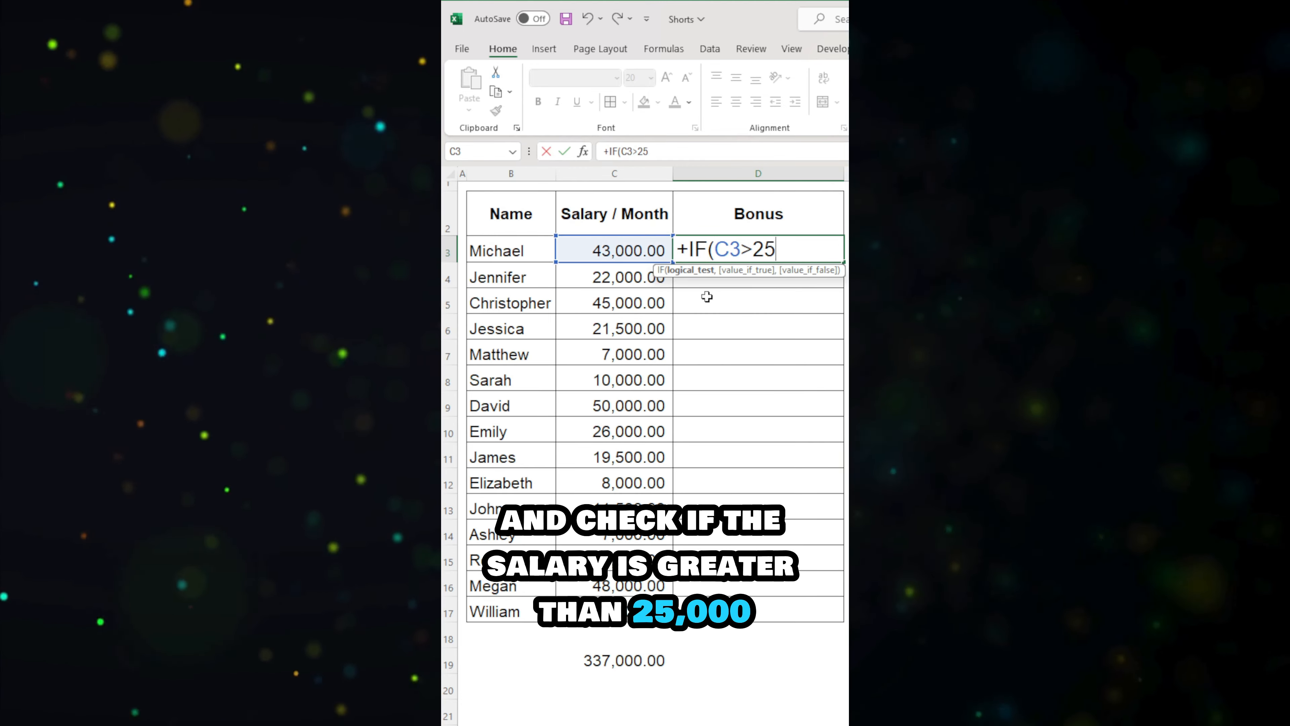
pyautogui.write('000,')
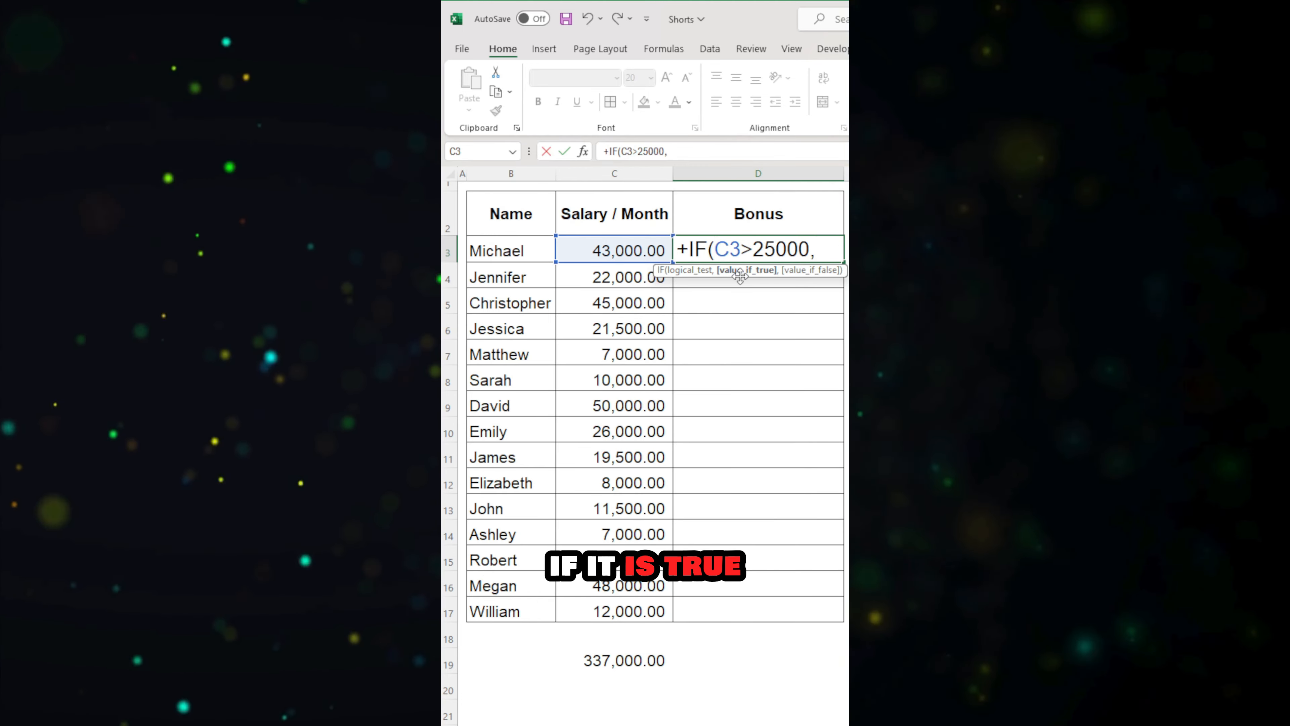
pyautogui.write('10%,')
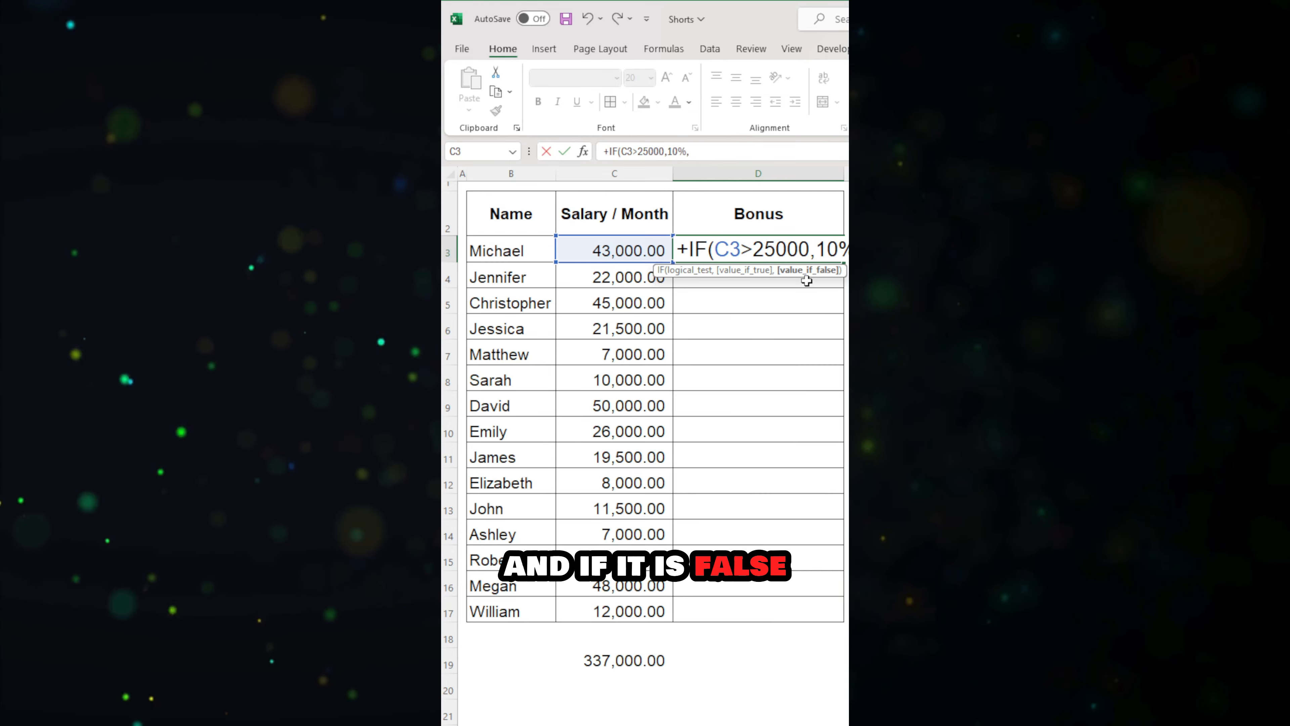
pyautogui.write('0')
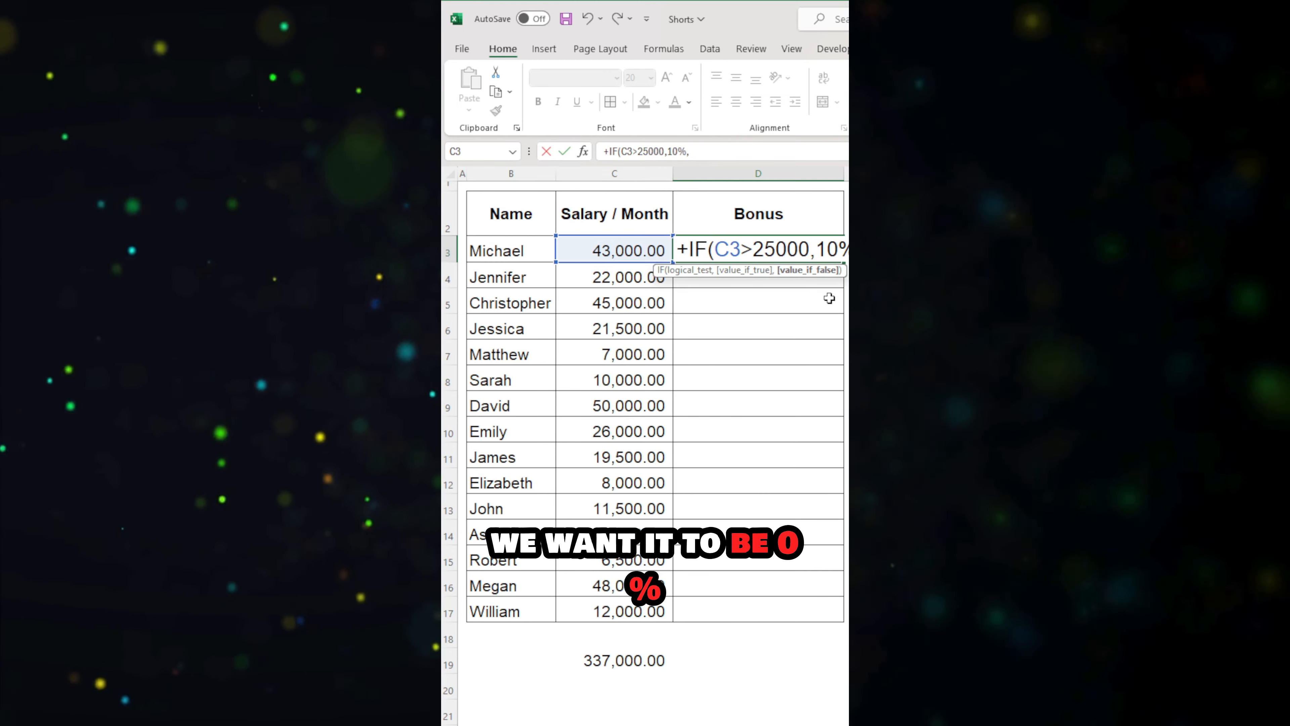
pyautogui.write('%')
pyautogui.press('Return')
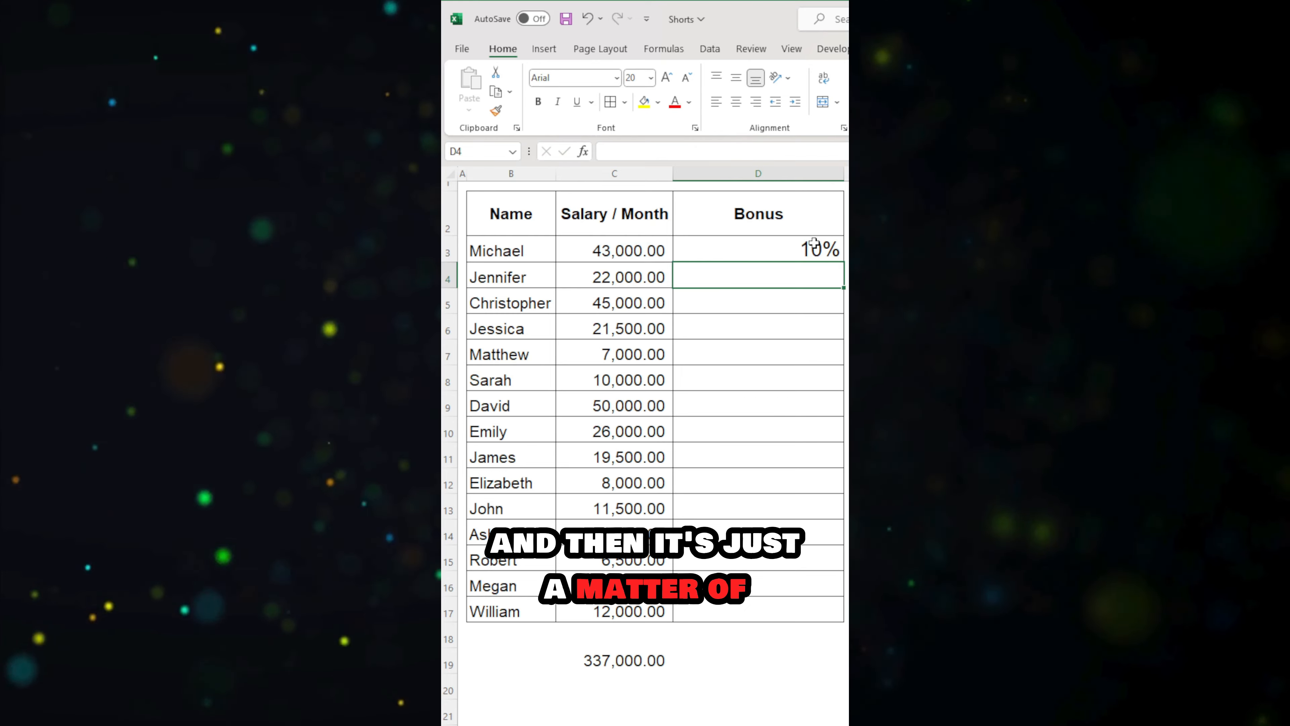
pyautogui.click(830, 257)
pyautogui.moveTo(843, 266); pyautogui.dragTo(838, 627)
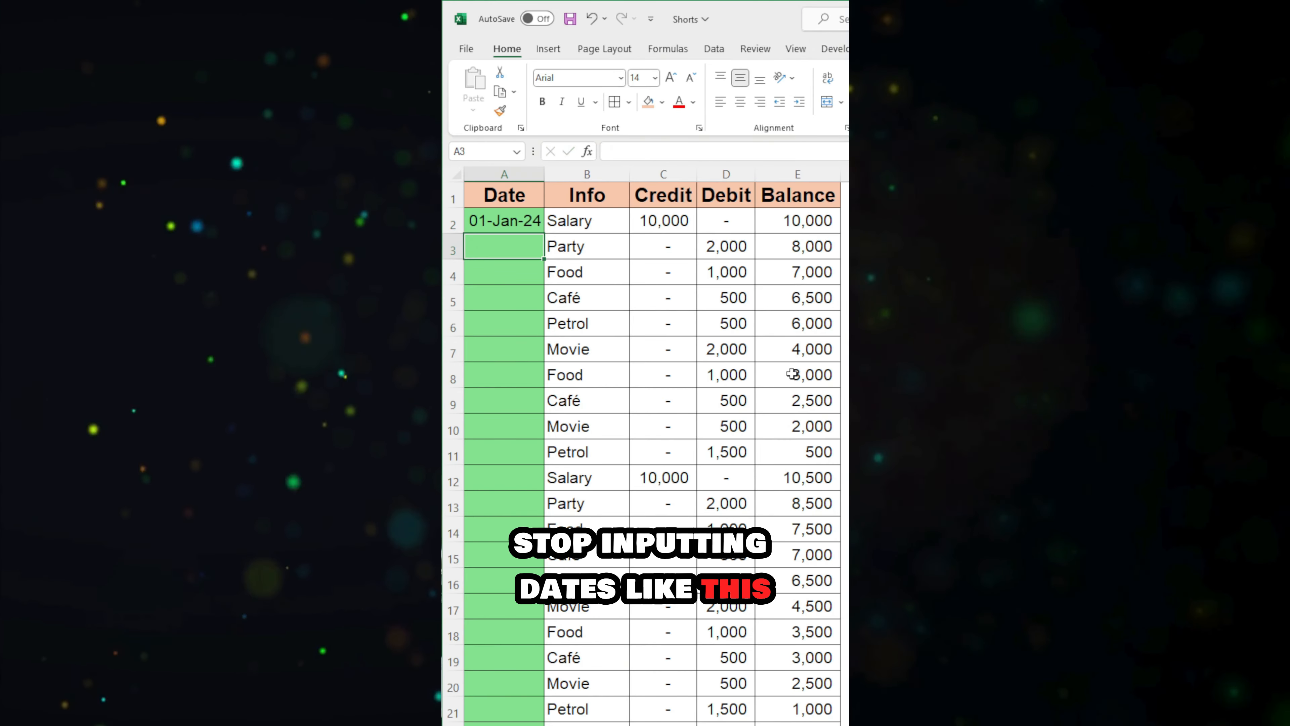
# Step: Enter 02-Jan-24 and 03-Jan-24 by hand in A3 and A4, and clear the dates in A2:A4
pyautogui.write('02-Jan-24')
pyautogui.press('Return')
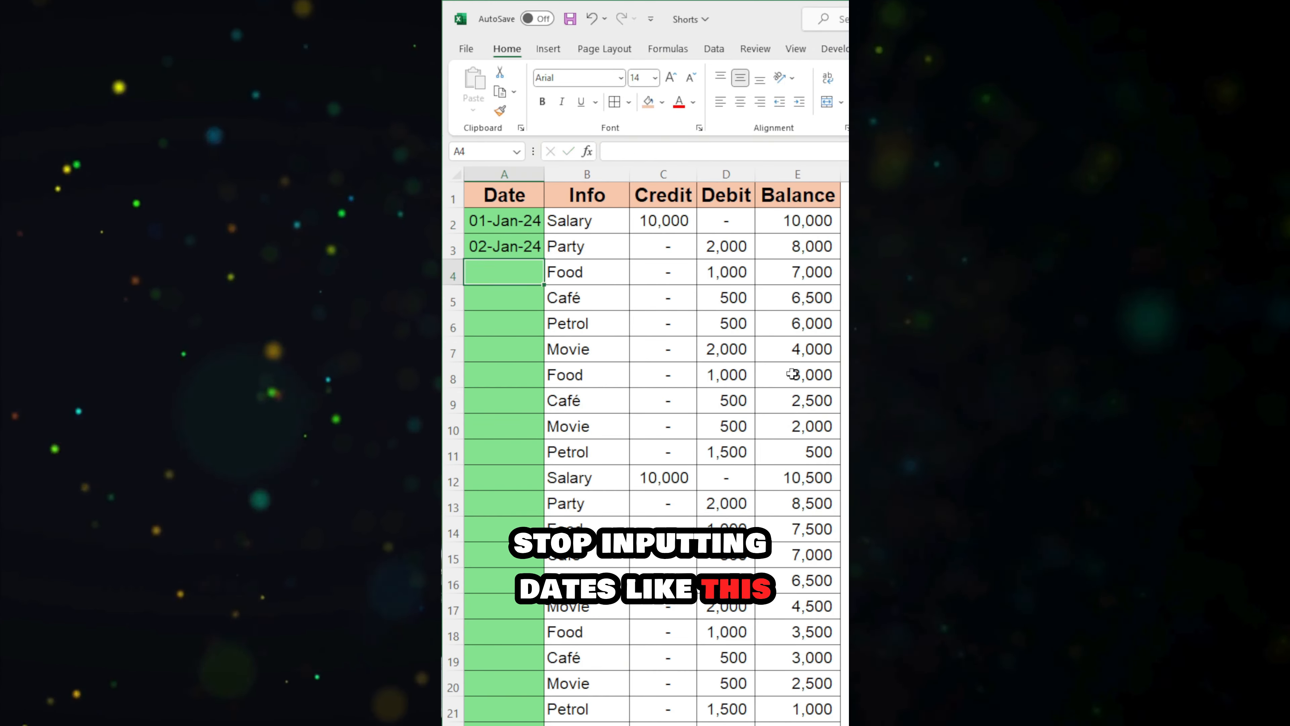
pyautogui.write('3jan24')
pyautogui.hotkey('ctrl', 'Return')
pyautogui.hotkey('shift', 'Up')
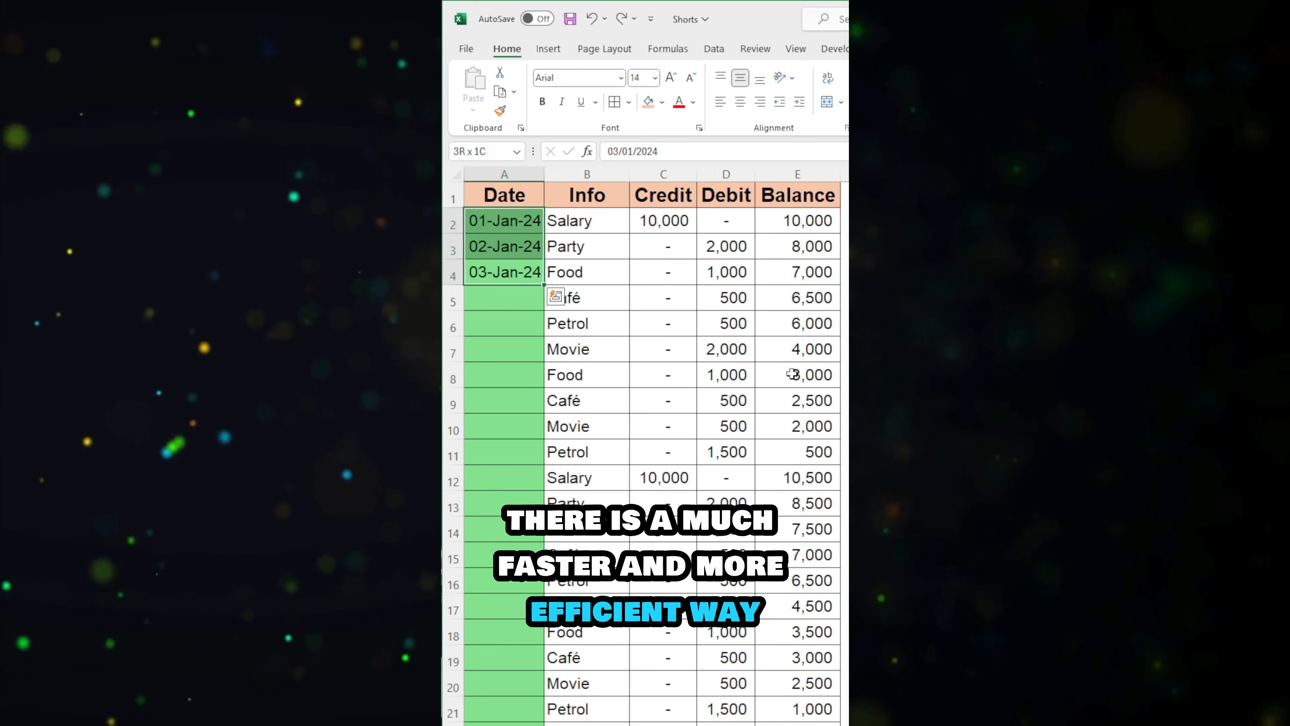
pyautogui.press('Delete')
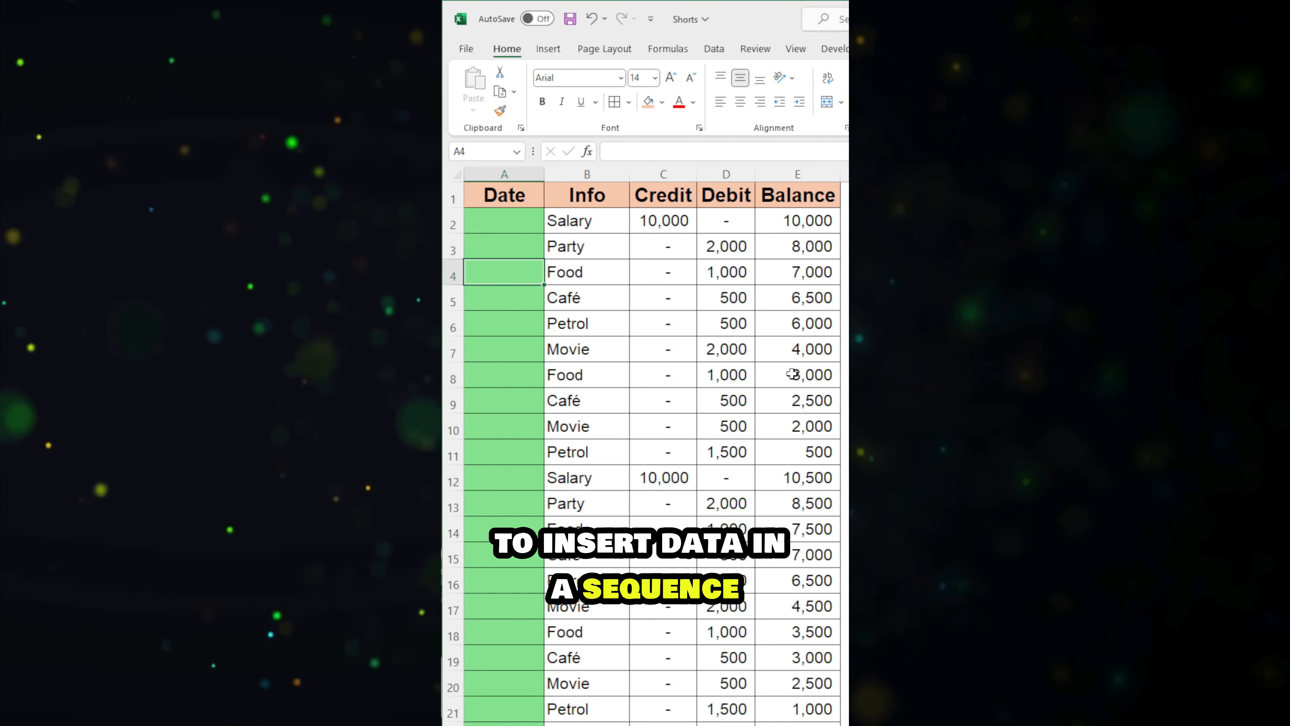
# Step: Enter 01-Jan-24 in A2 as the first date and open the Series fill settings
pyautogui.write('1jan')
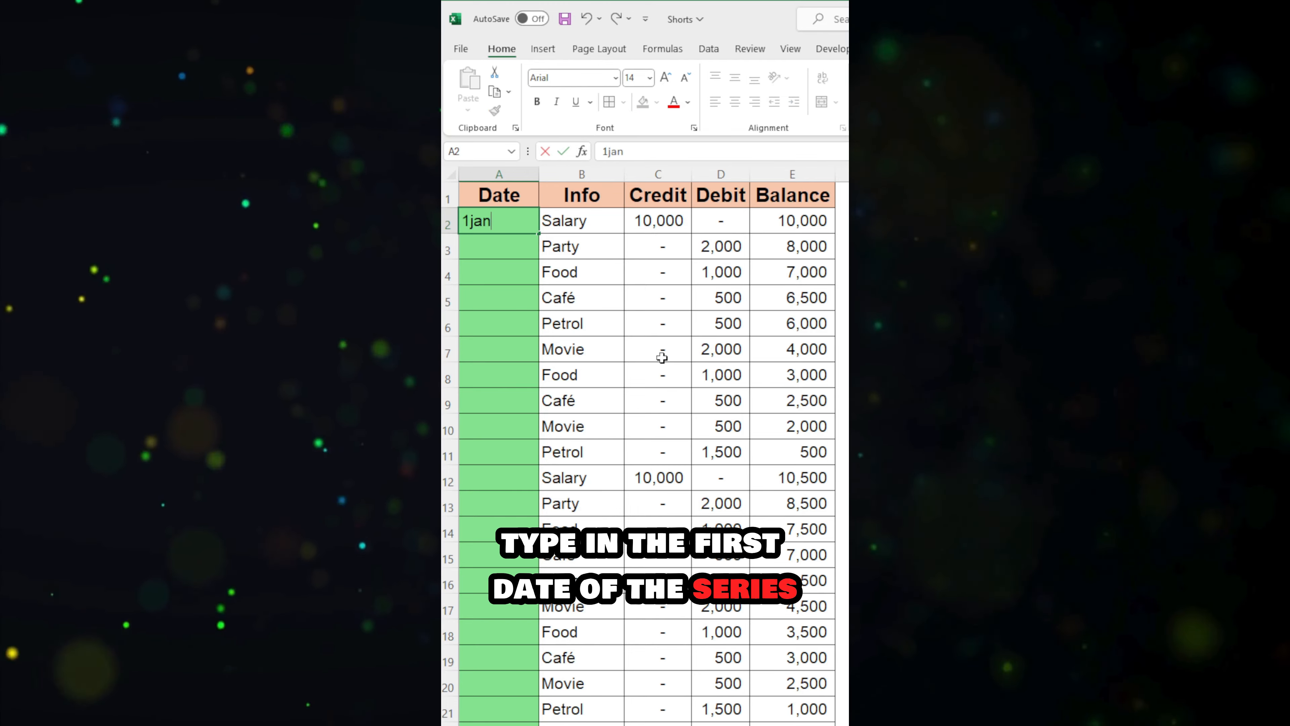
pyautogui.press('Return')
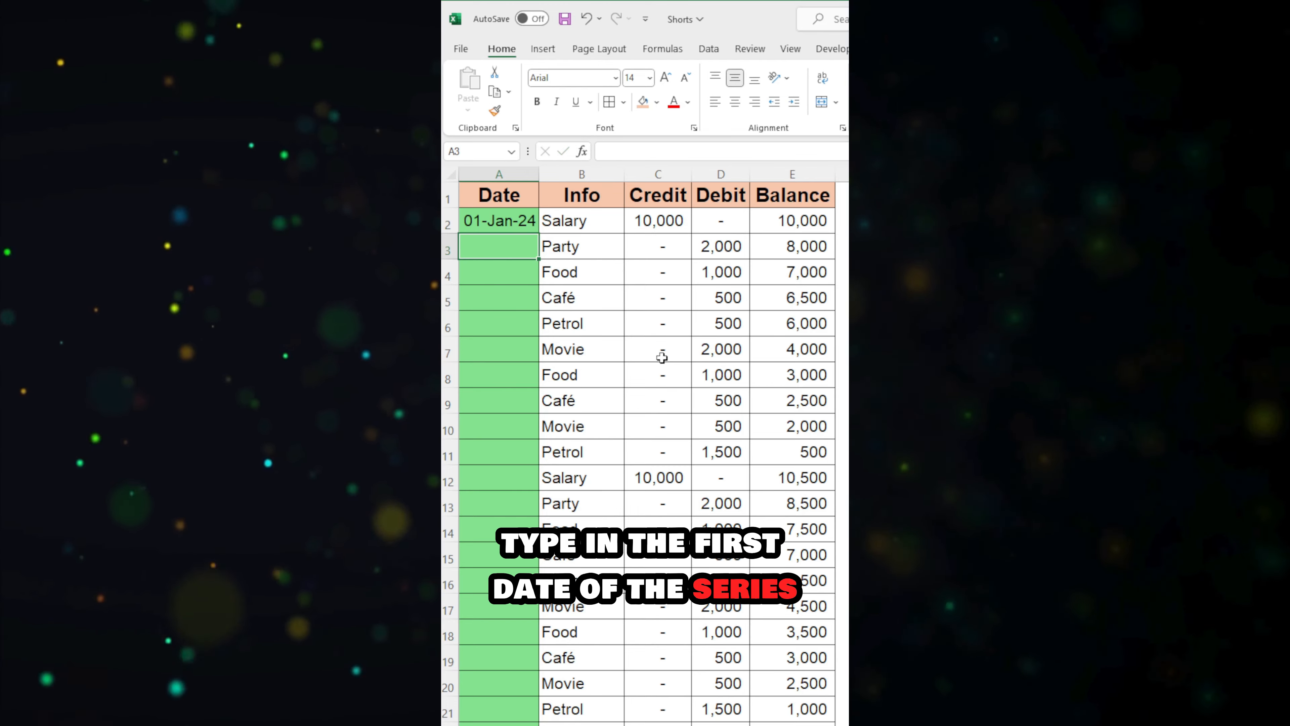
pyautogui.hotkey('alt', 'h')
pyautogui.press('f')
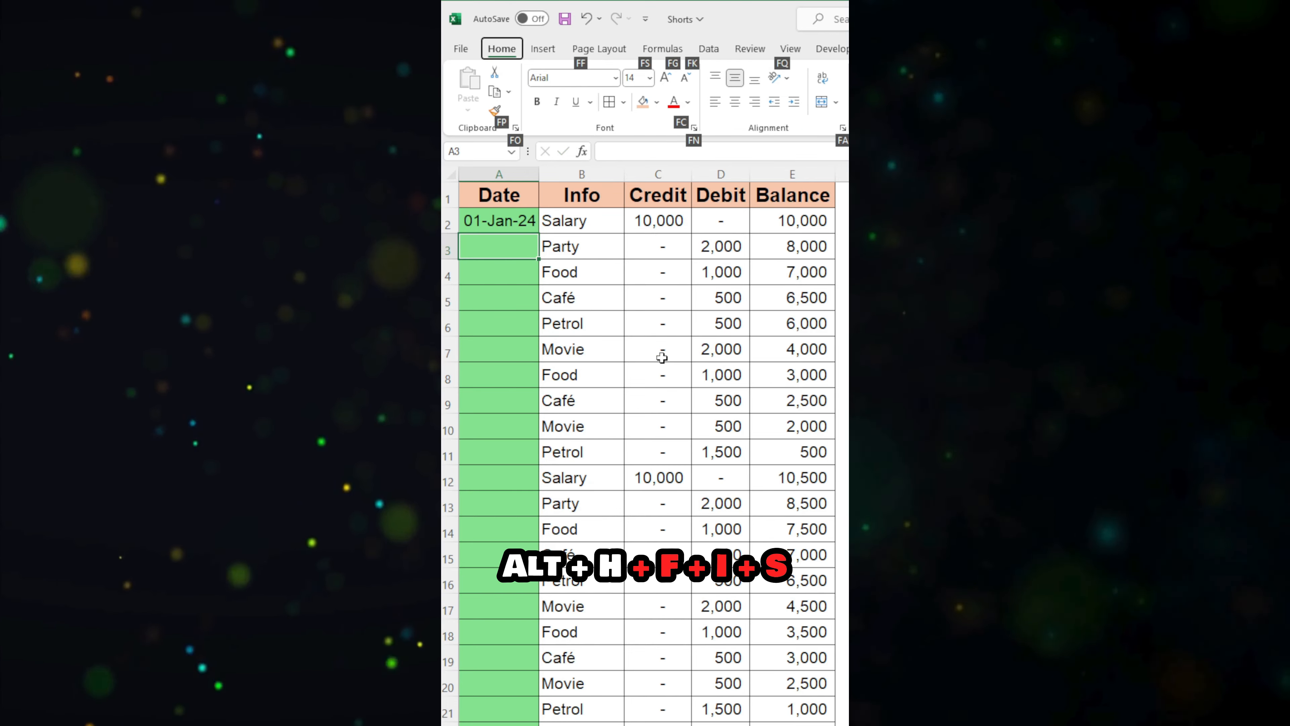
pyautogui.press('i')
pyautogui.press('s')
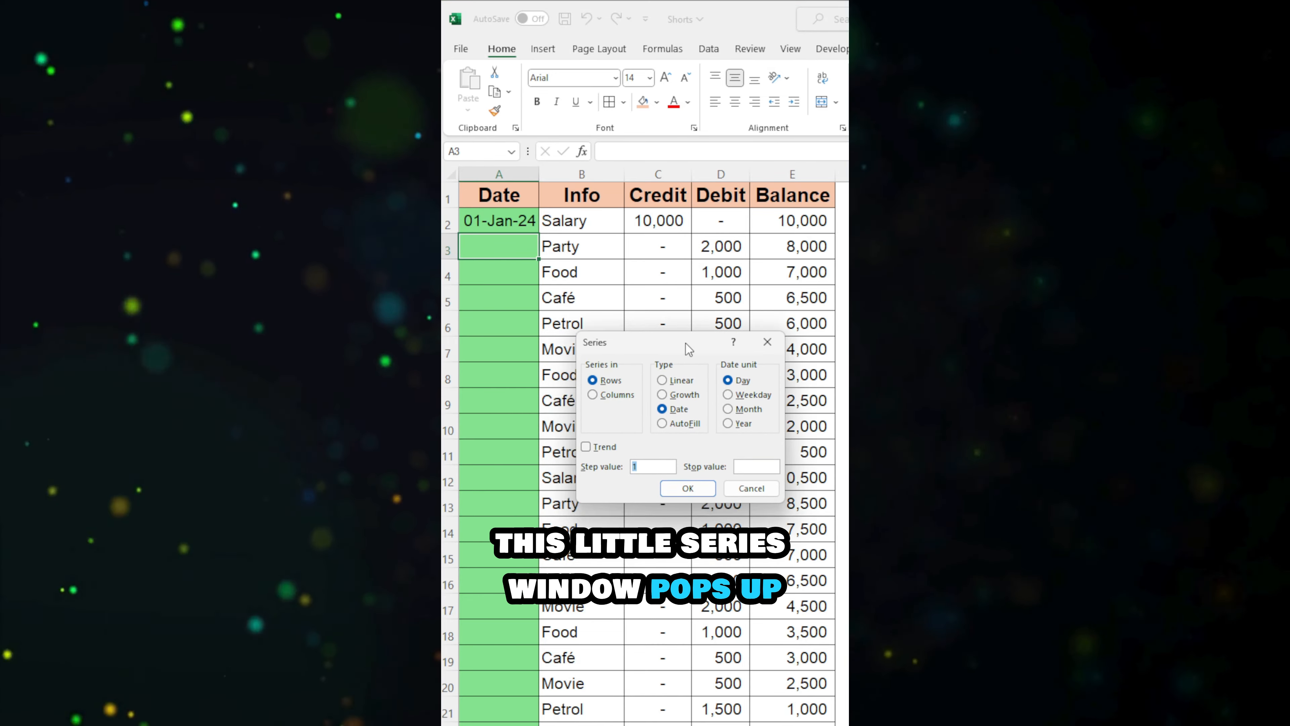
# Step: Fill the series in columns as dates by day, with step value 1 and stop value 31/12/2024
pyautogui.moveTo(685, 343); pyautogui.dragTo(680, 373)
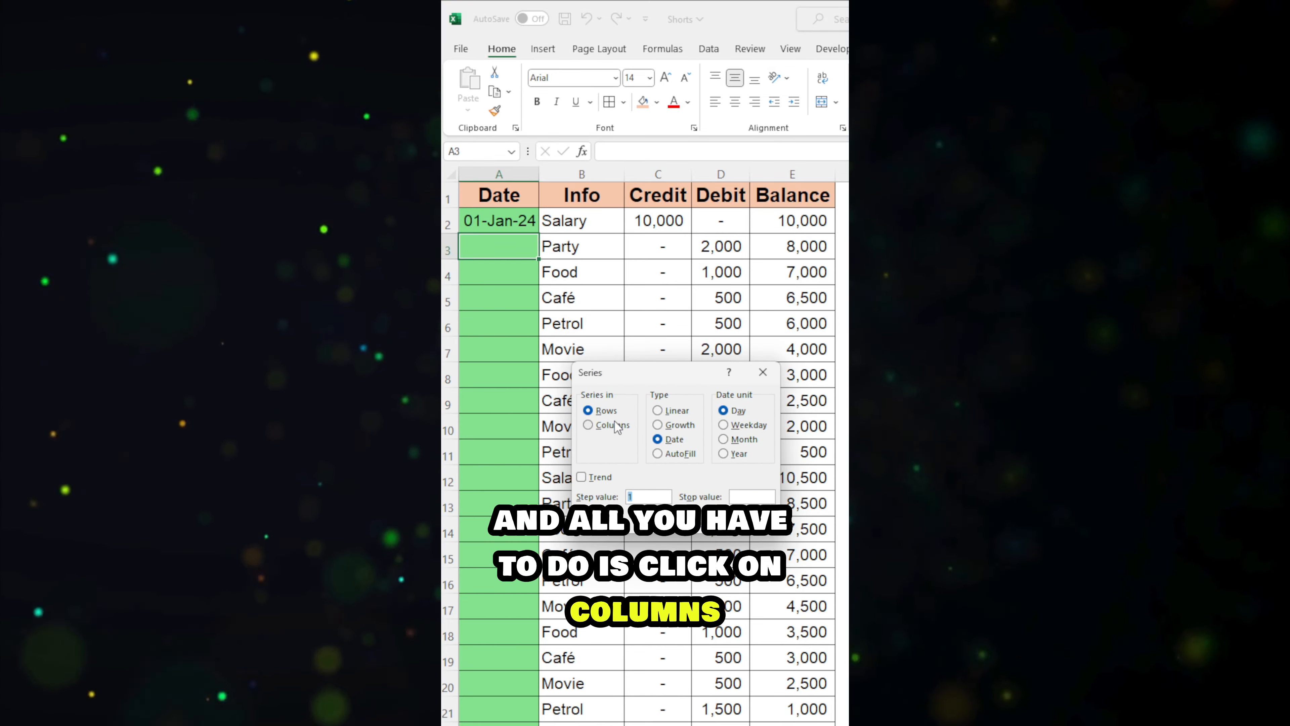
pyautogui.click(589, 426)
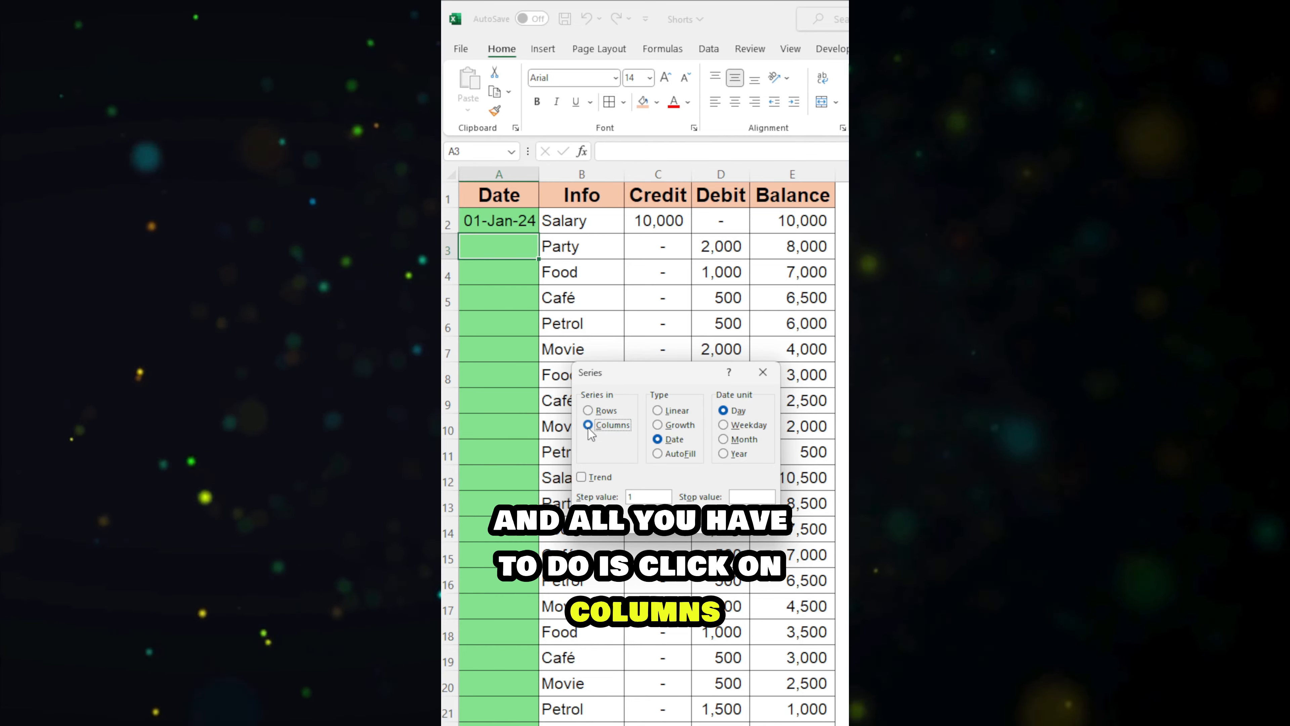
pyautogui.click(663, 439)
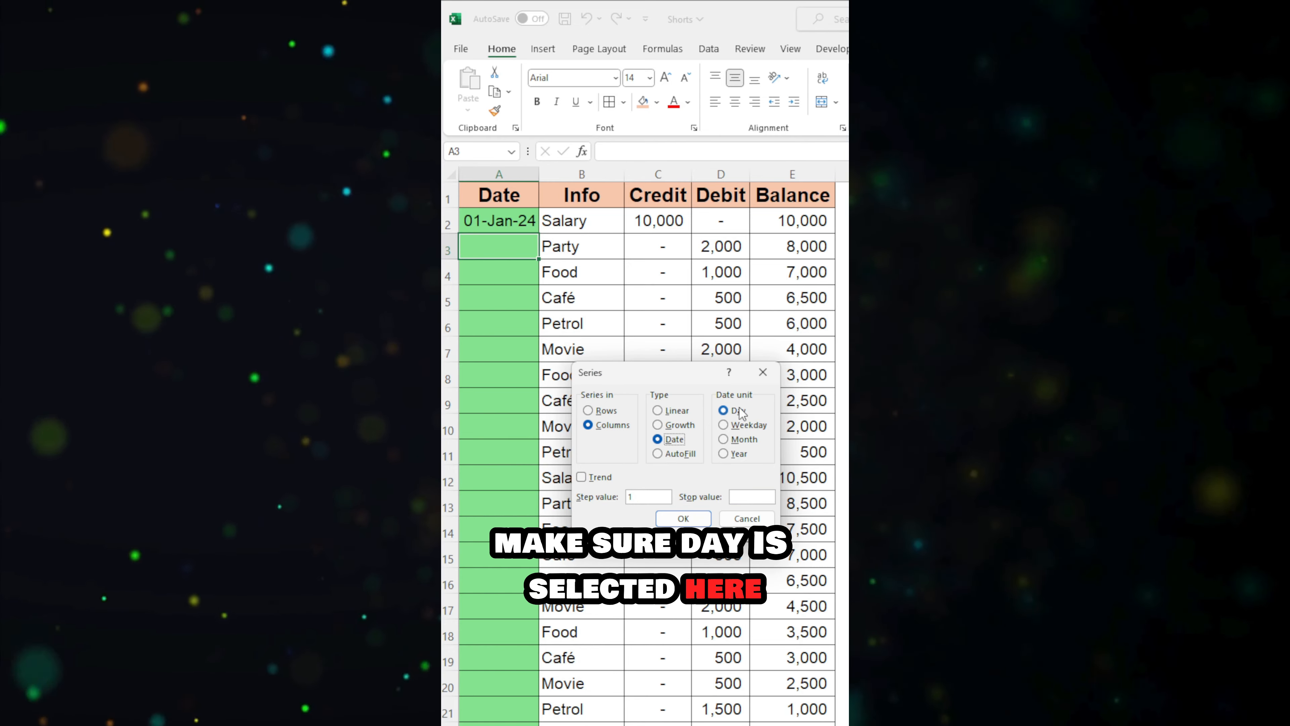
pyautogui.click(641, 498)
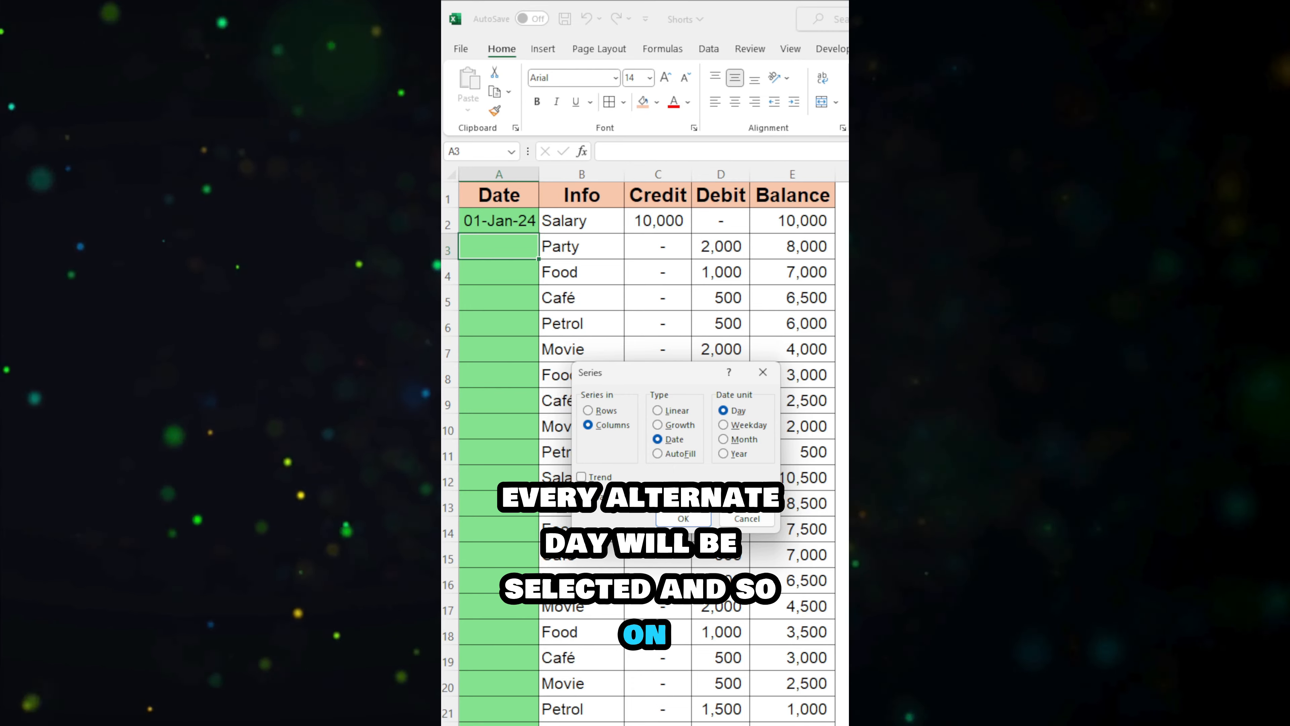
pyautogui.click(751, 497)
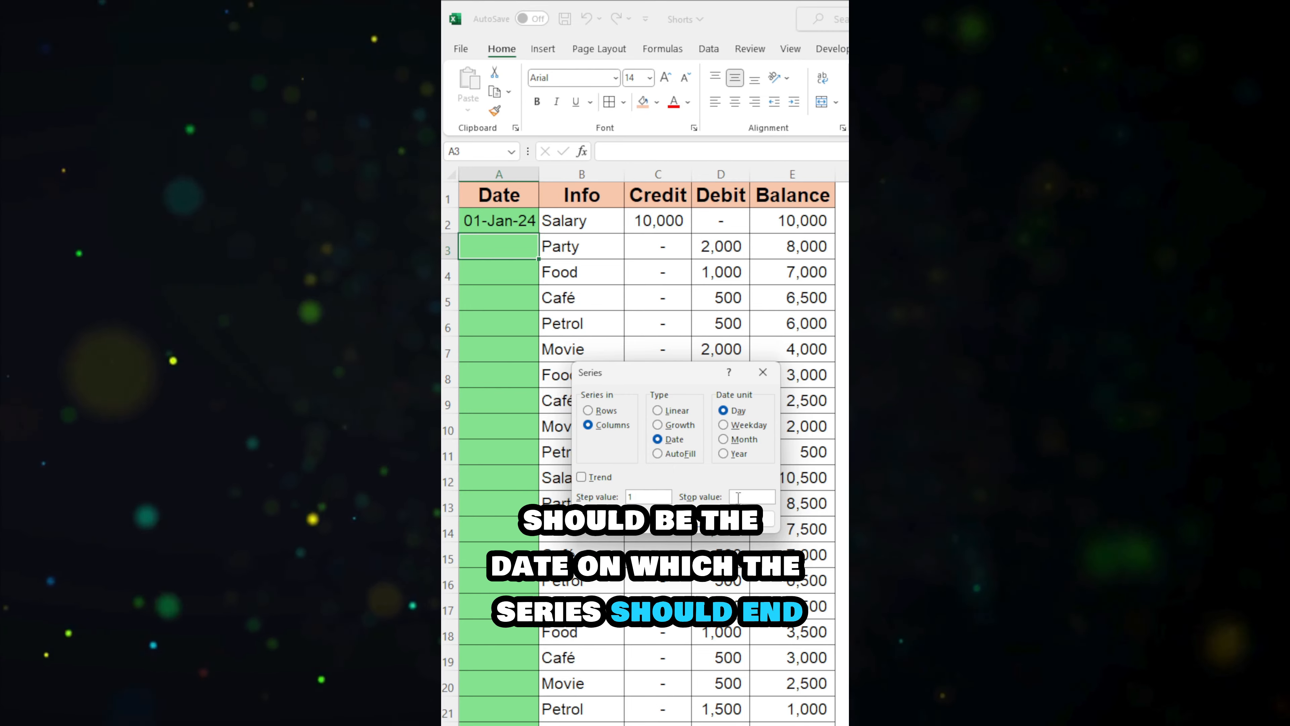
pyautogui.write('31/12/')
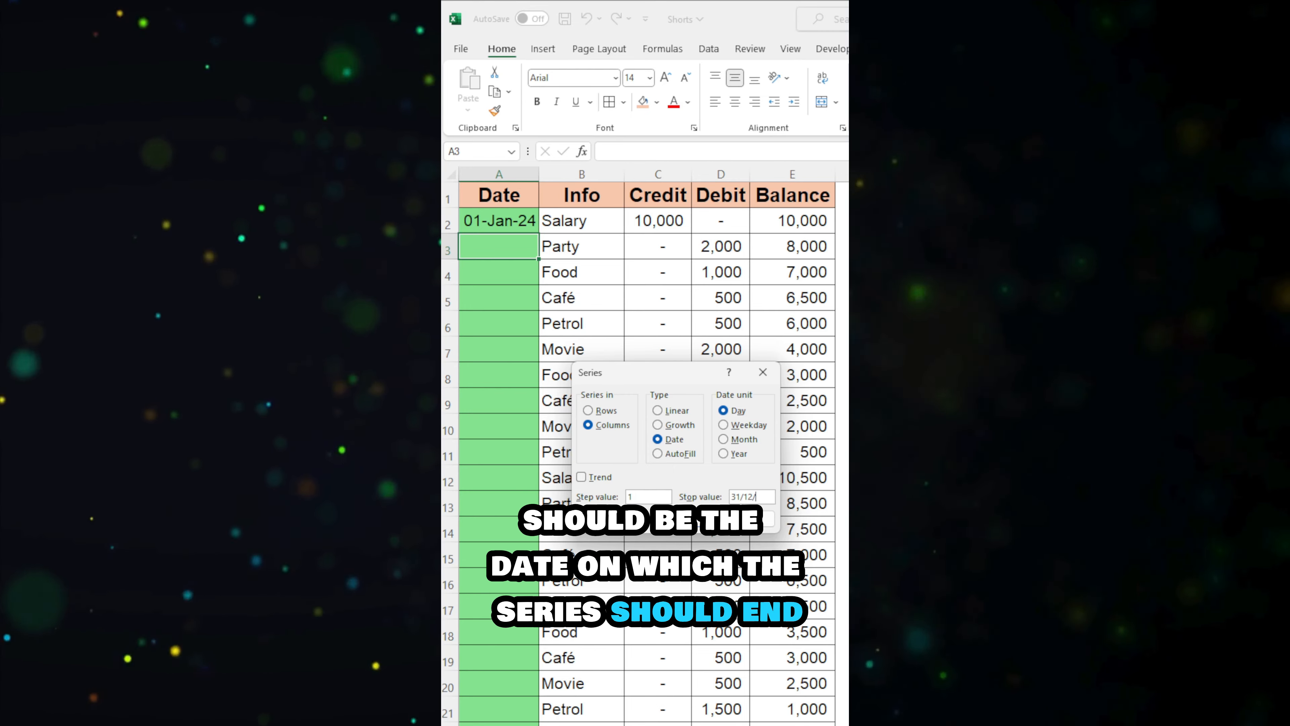
pyautogui.write('2024')
pyautogui.press('Return')
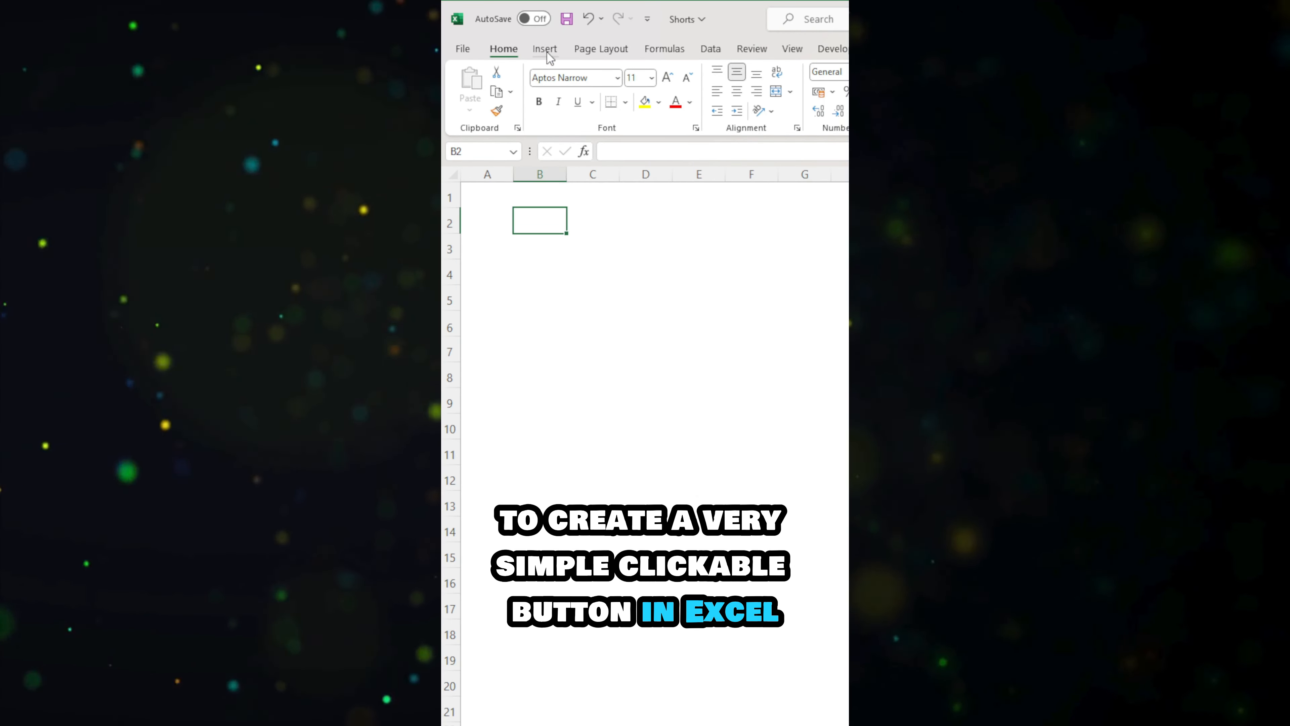
# Step: Insert a wide rounded rectangle shape spanning about columns B to E over rows 2 and 3
pyautogui.click(547, 51)
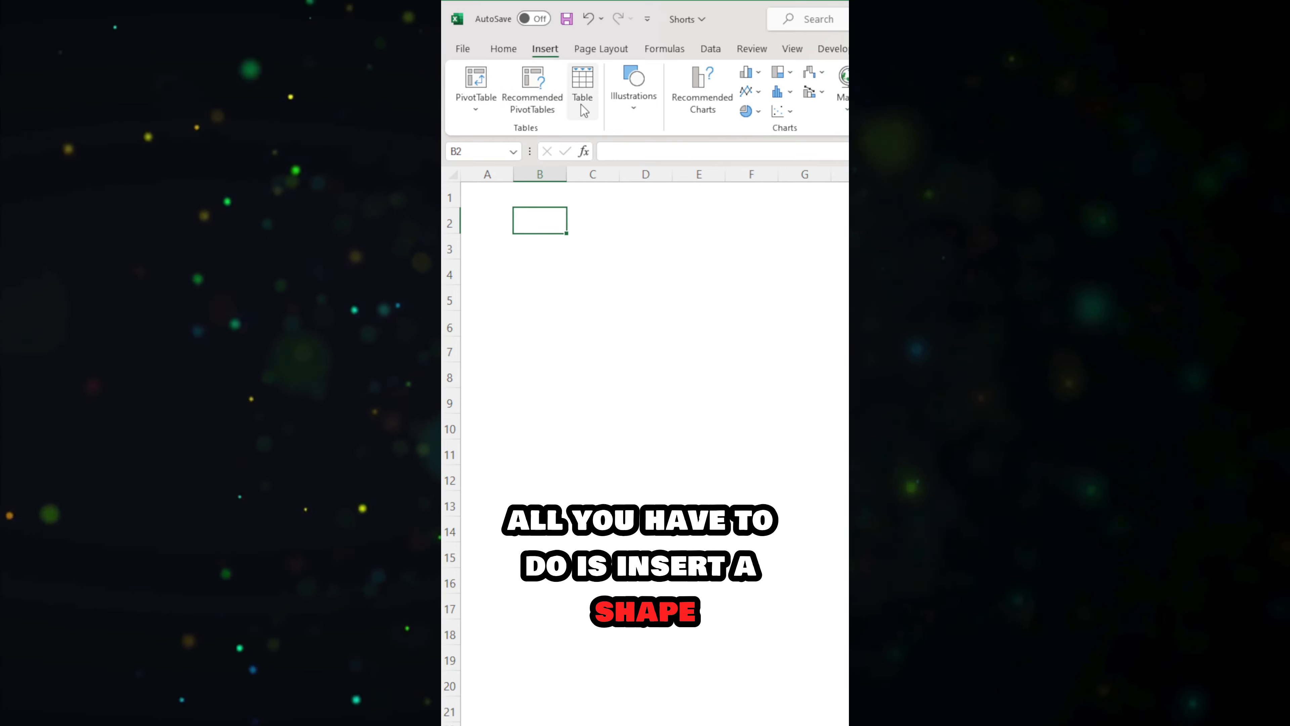
pyautogui.click(634, 84)
pyautogui.click(658, 158)
pyautogui.moveTo(525, 214); pyautogui.dragTo(724, 257)
# Step: Fill the rounded rectangle with the standard red and apply a preset shape effect to it
pyautogui.click(785, 72)
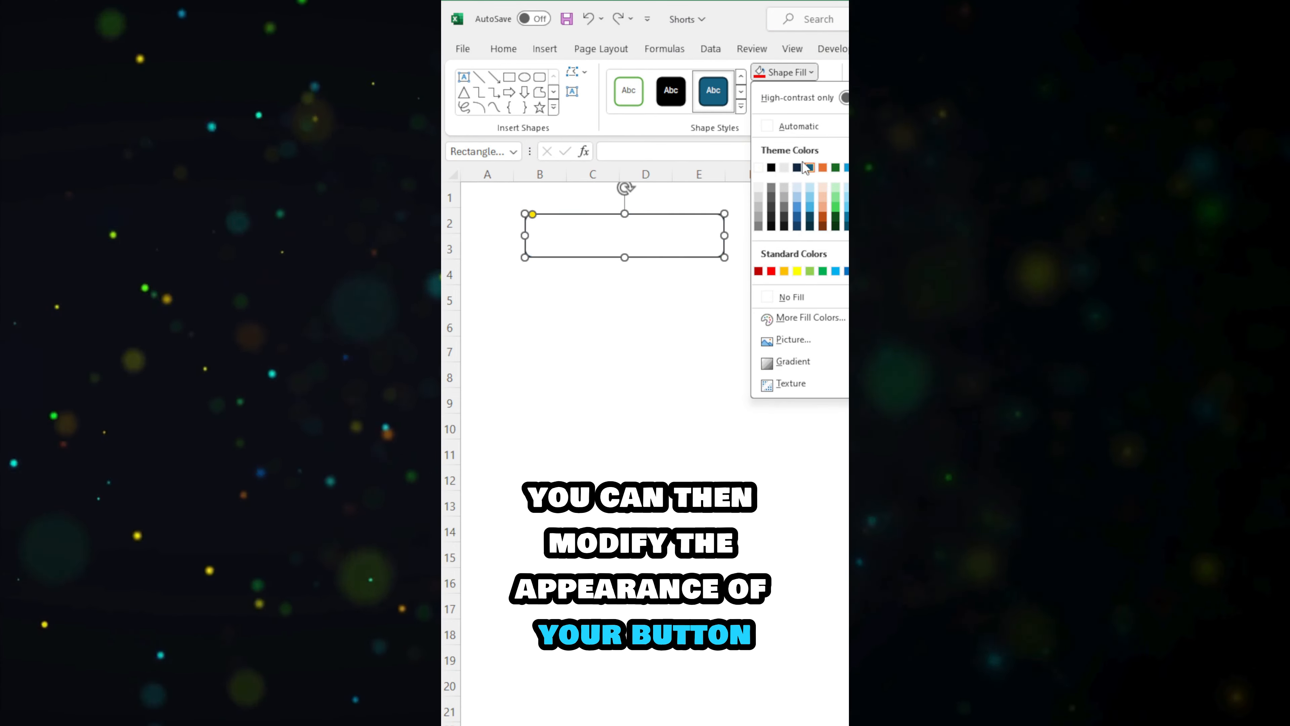
pyautogui.click(771, 271)
pyautogui.click(794, 112)
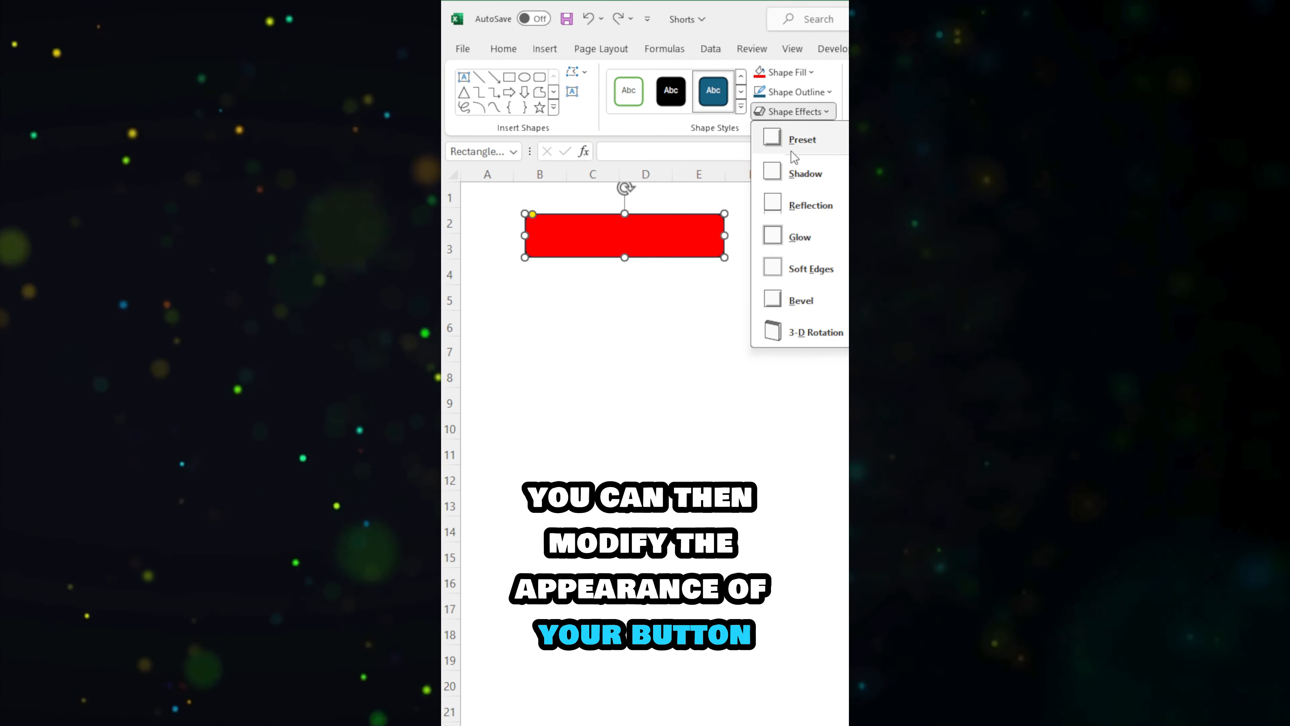
pyautogui.click(803, 139)
# Step: Add the text "BOSS YOUR OFFICE YOUTUBE" to the red shape
pyautogui.click(572, 92)
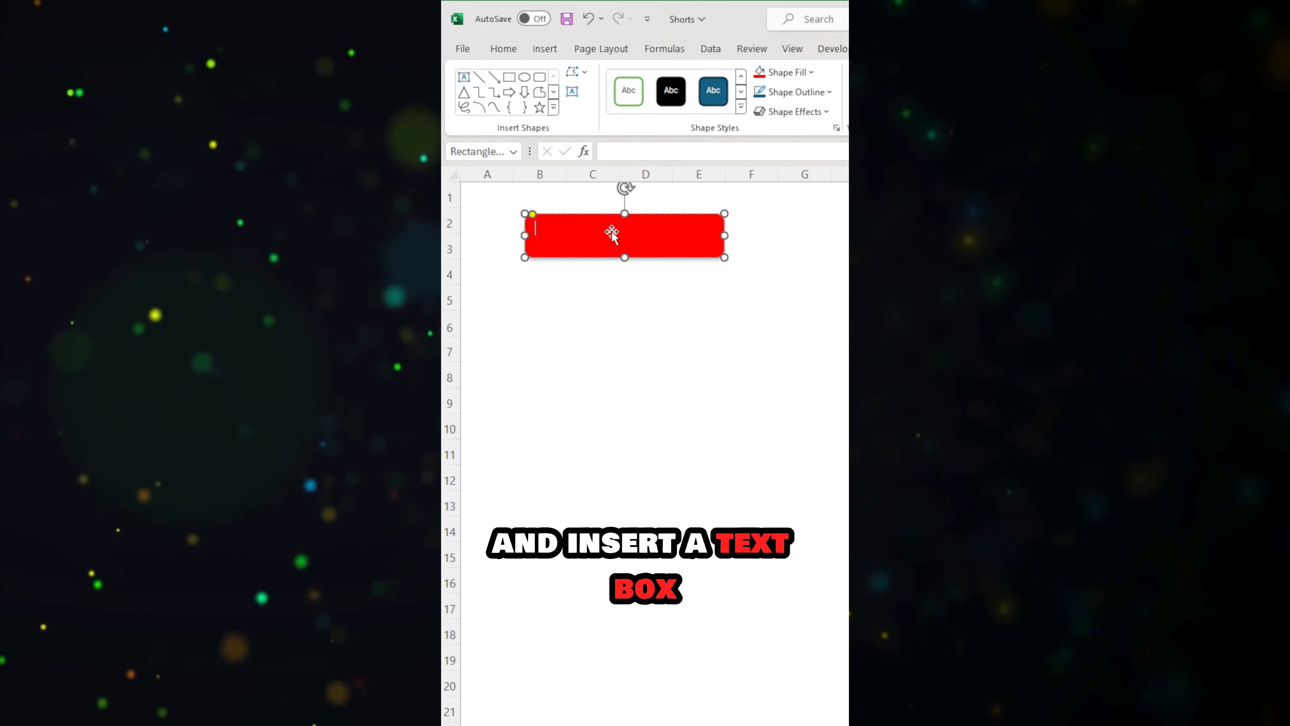
pyautogui.write('BOSS YOUR OFFICE YOUTUBE')
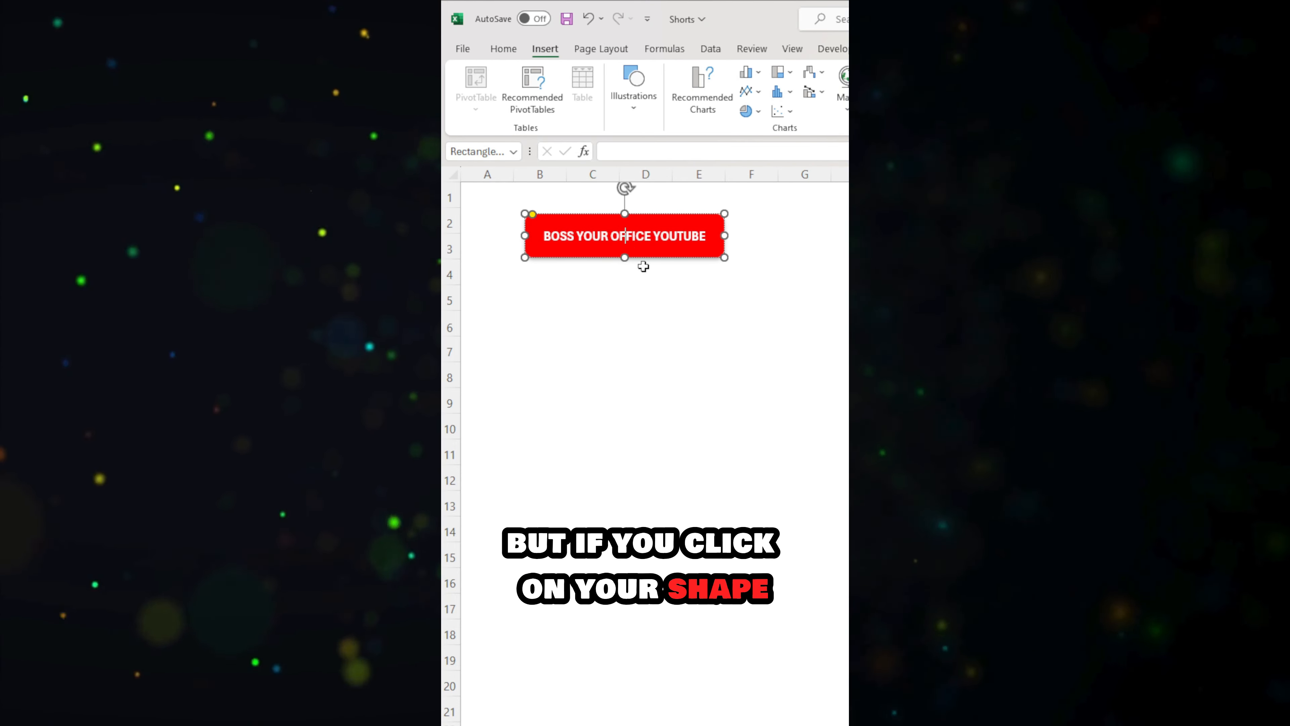
pyautogui.click(637, 346)
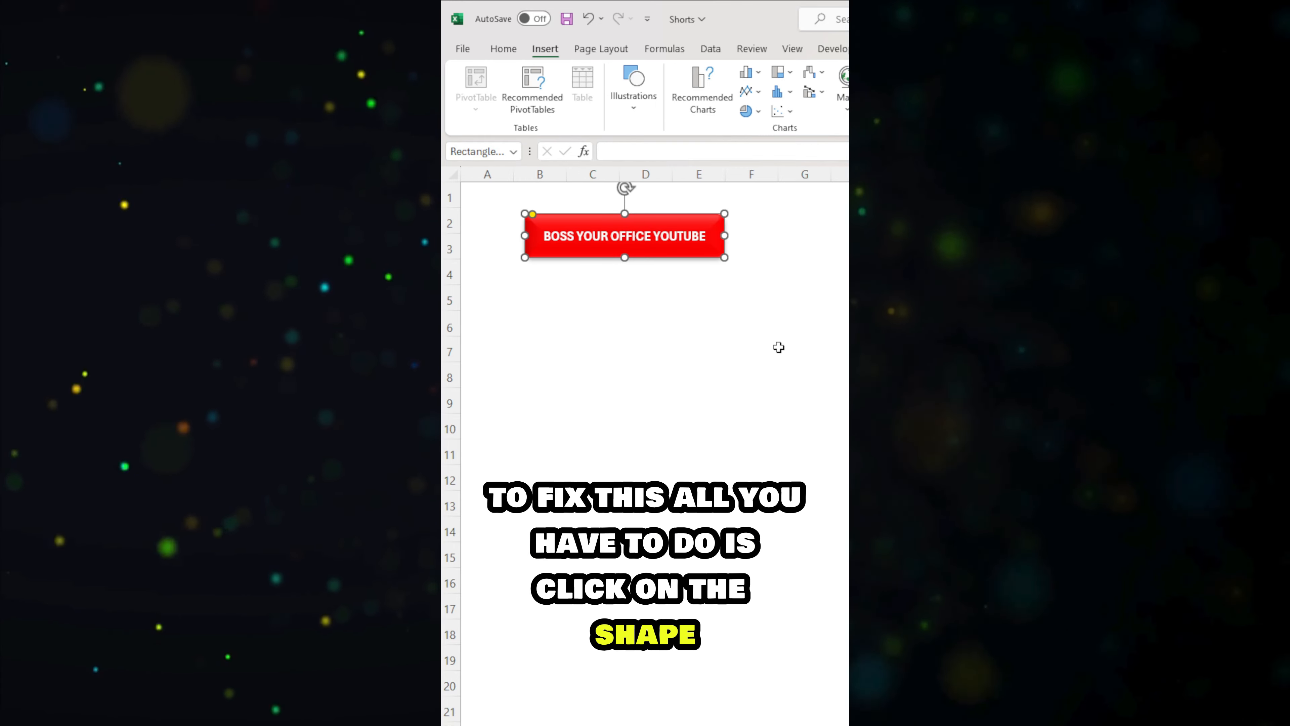
pyautogui.hotkey('ctrl', 'k')
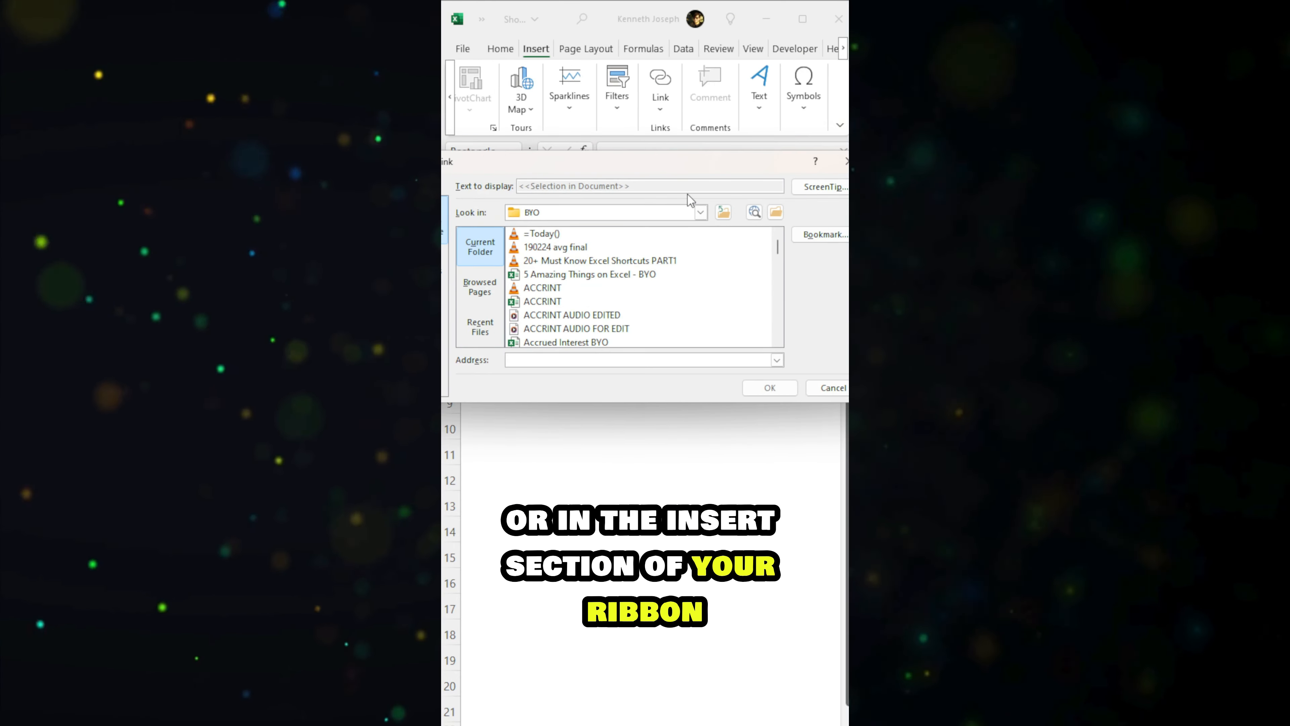
pyautogui.press('Escape')
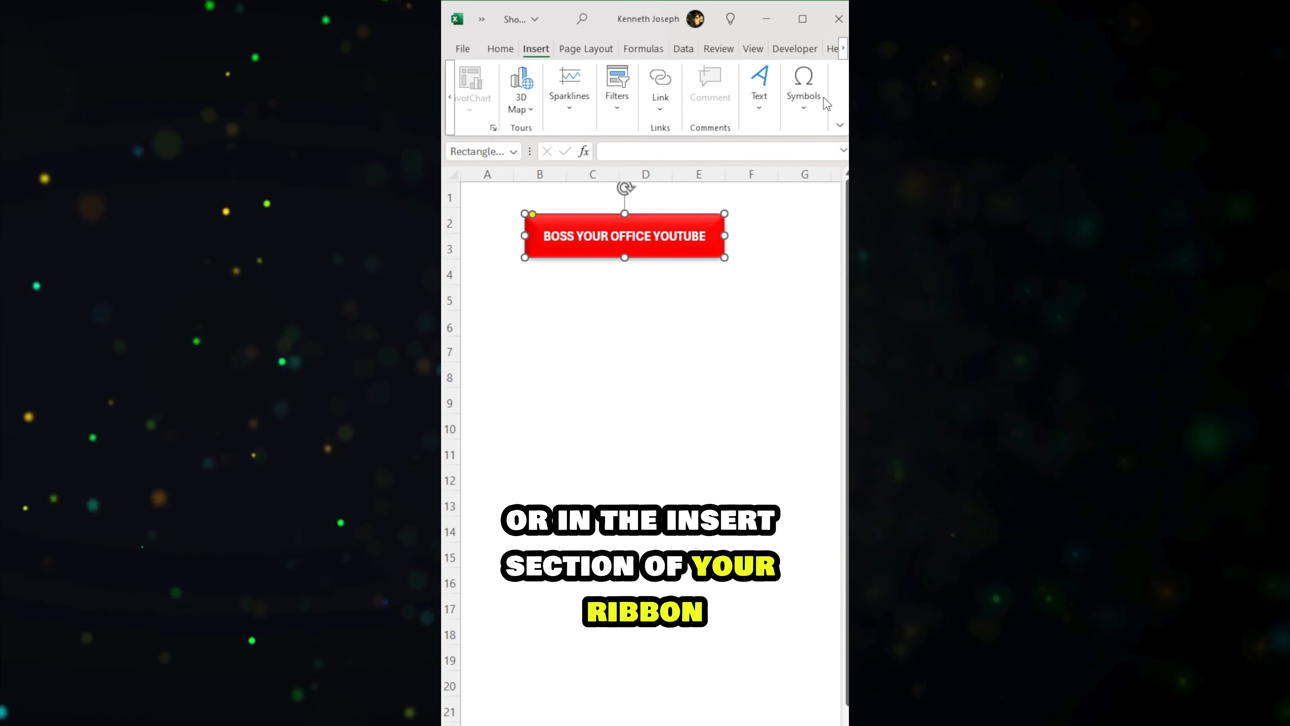
pyautogui.click(660, 109)
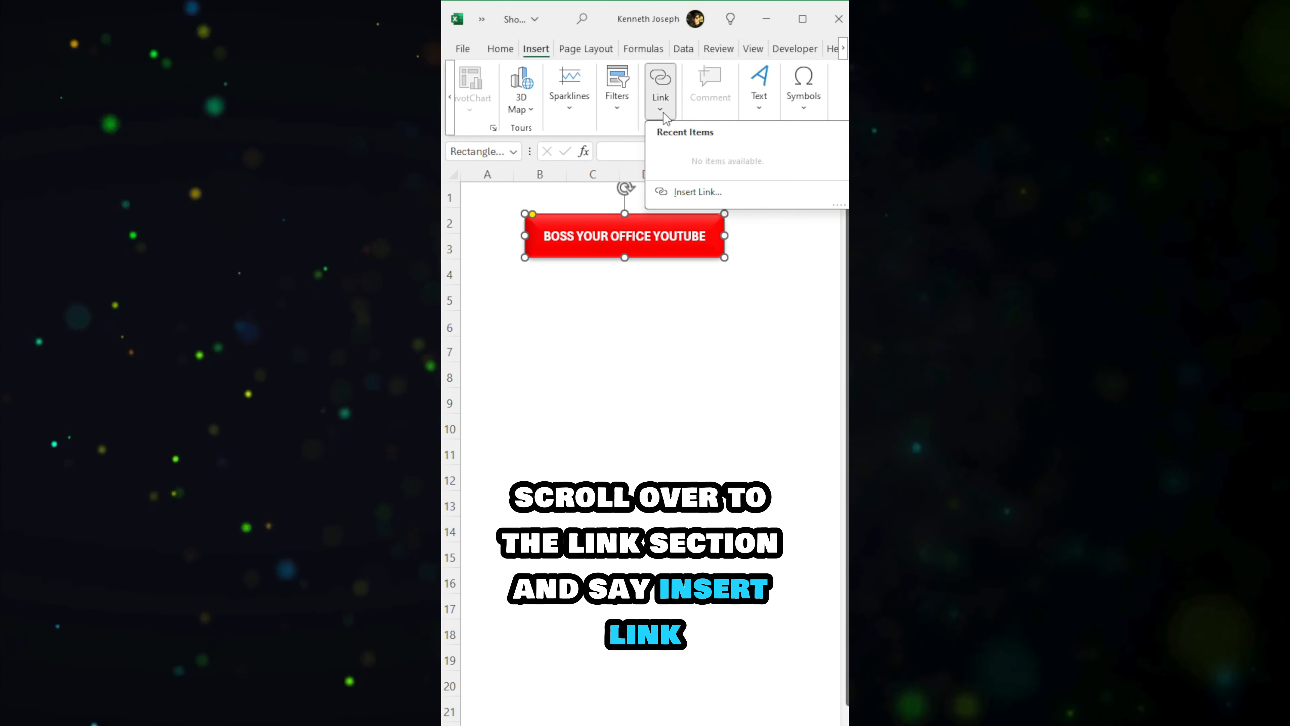
pyautogui.click(691, 193)
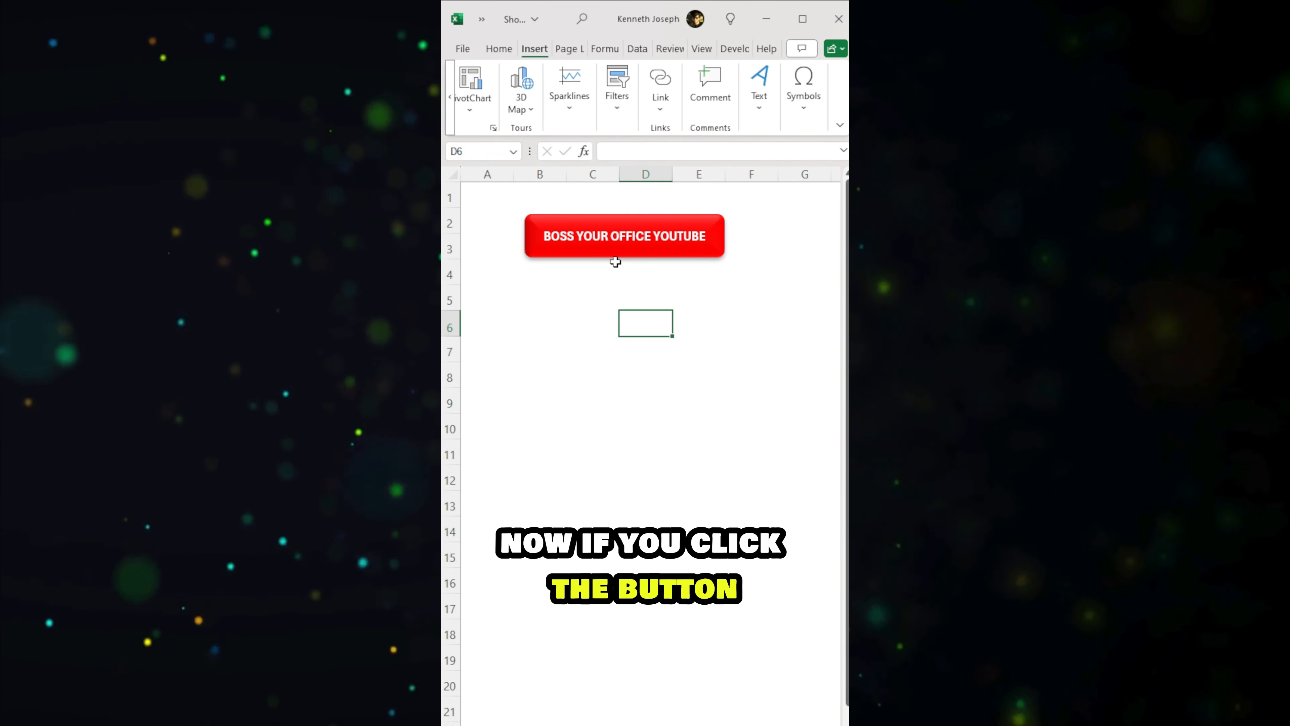
pyautogui.click(615, 253)
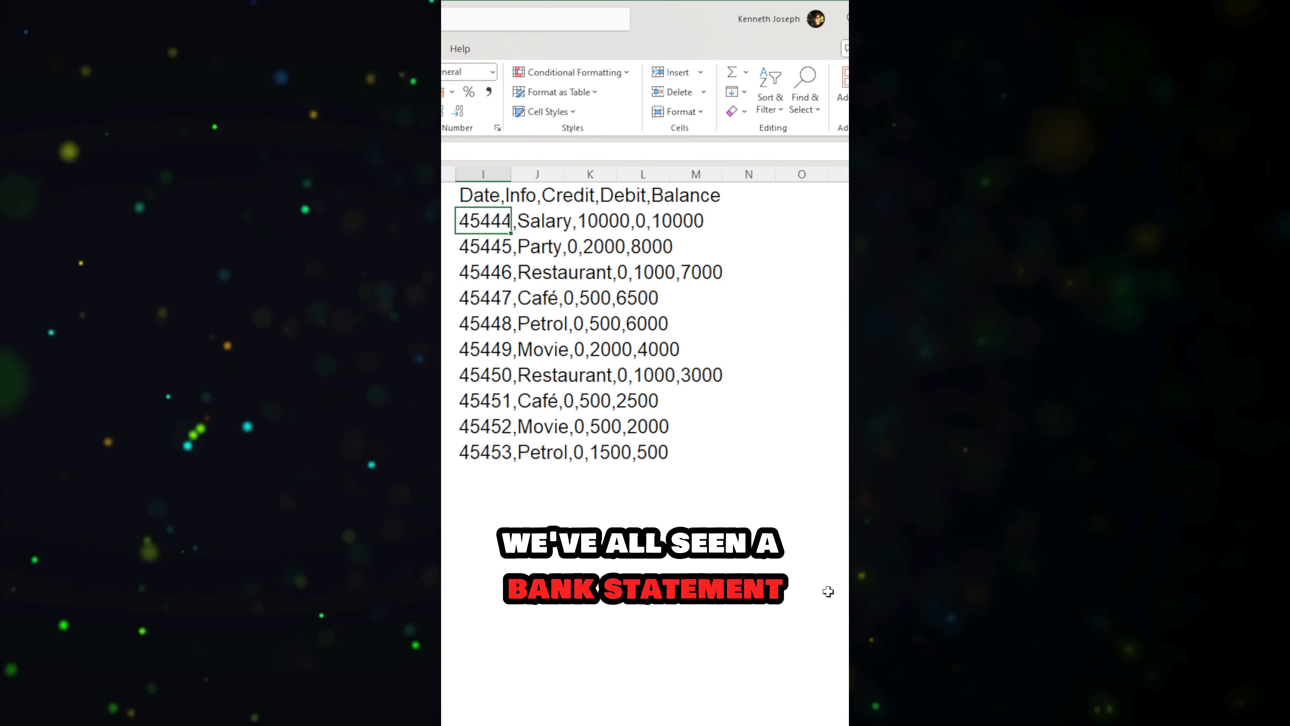
# Step: Look through the comma-separated statement rows in column I
pyautogui.press('Down')
pyautogui.press('Down')
pyautogui.press('Down')
pyautogui.press('Down')
pyautogui.press('Down')
pyautogui.press('Down')
pyautogui.press('Down')
pyautogui.press('Down')
pyautogui.press('Down')
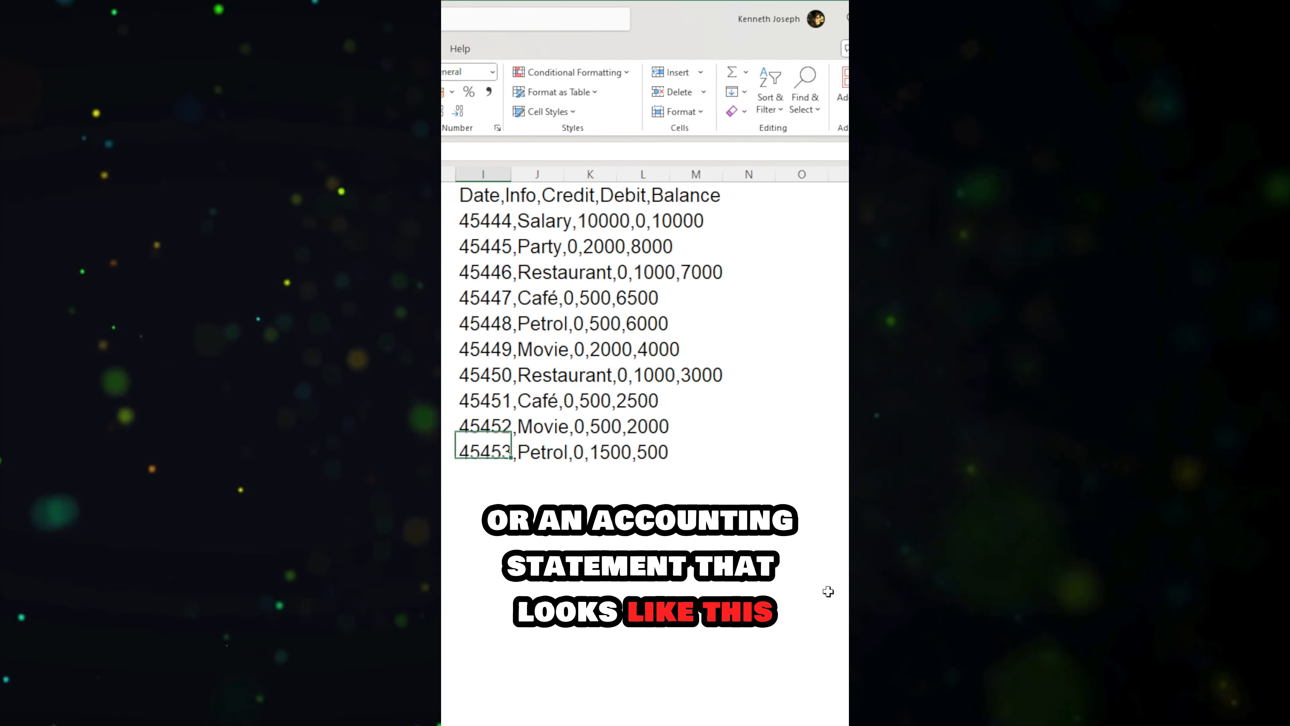
pyautogui.press('Up')
pyautogui.press('Up')
pyautogui.press('Up')
pyautogui.press('Up')
pyautogui.press('Up')
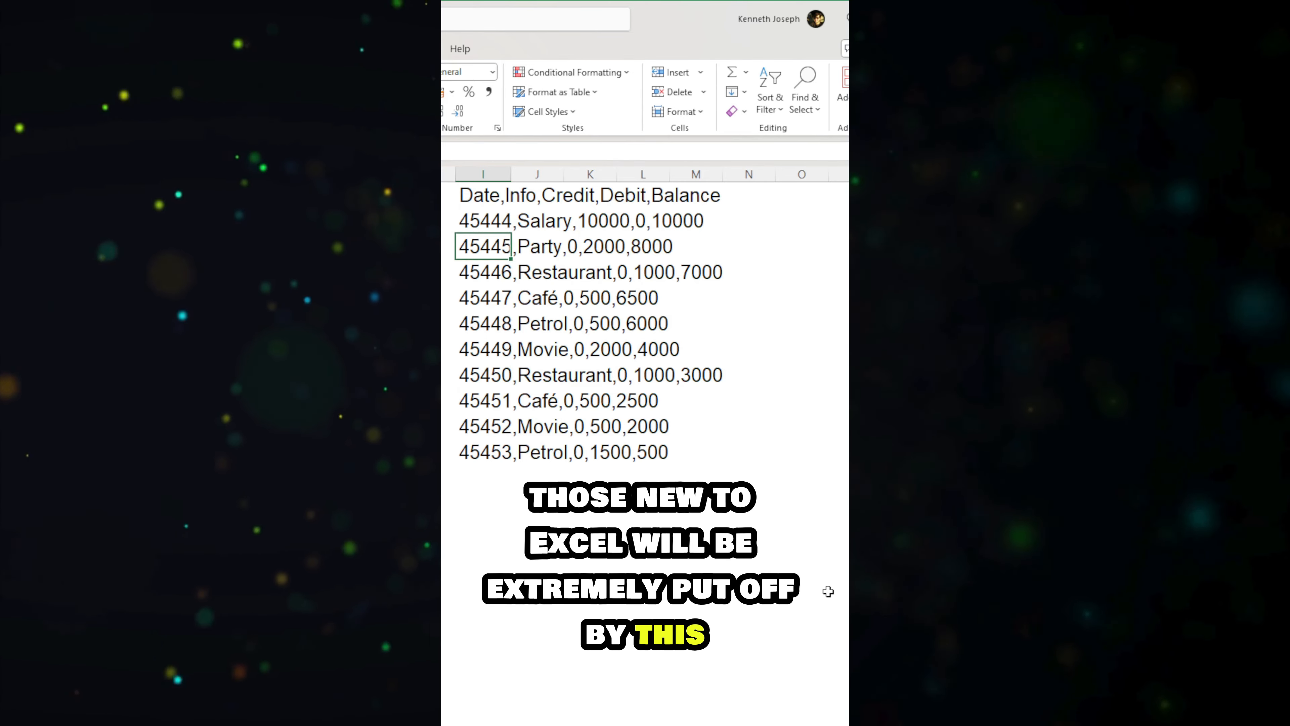
pyautogui.press('Down')
pyautogui.press('Down')
pyautogui.press('Down')
pyautogui.press('Down')
pyautogui.press('Up')
pyautogui.press('Up')
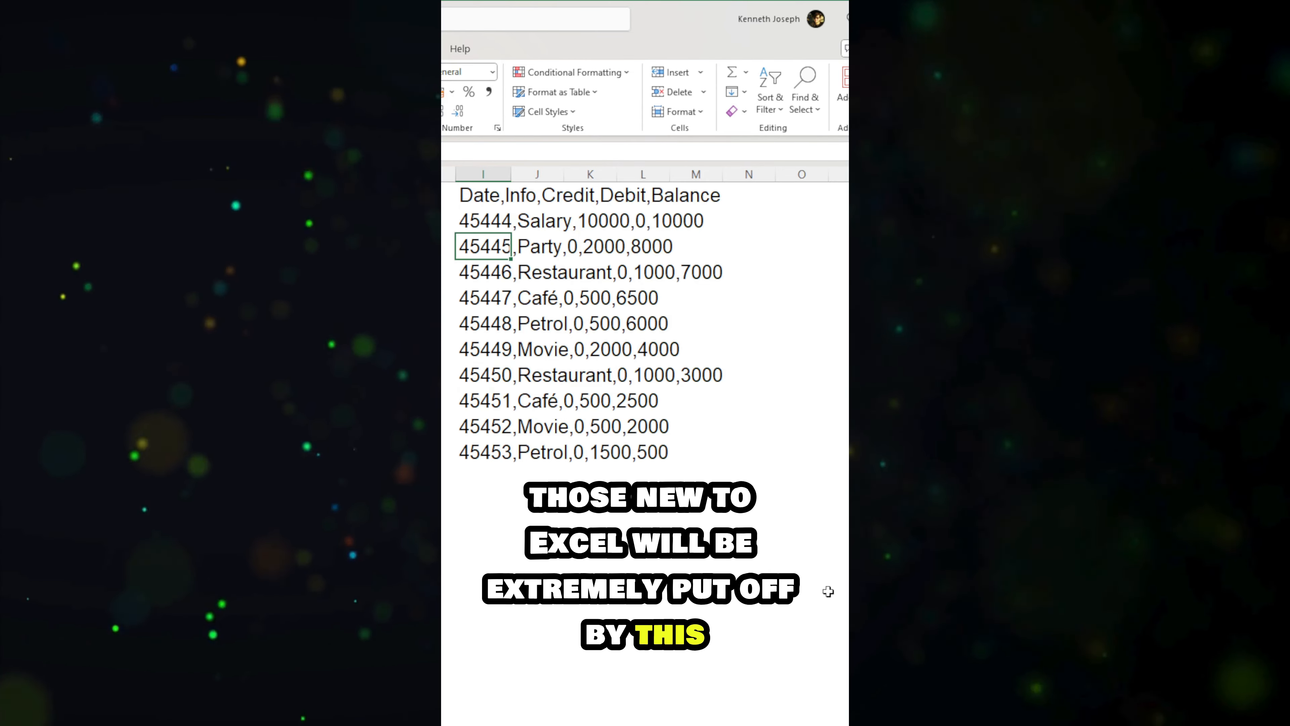
# Step: Split column I with Text to Columns as delimited data, adding comma as a delimiter
pyautogui.click(483, 174)
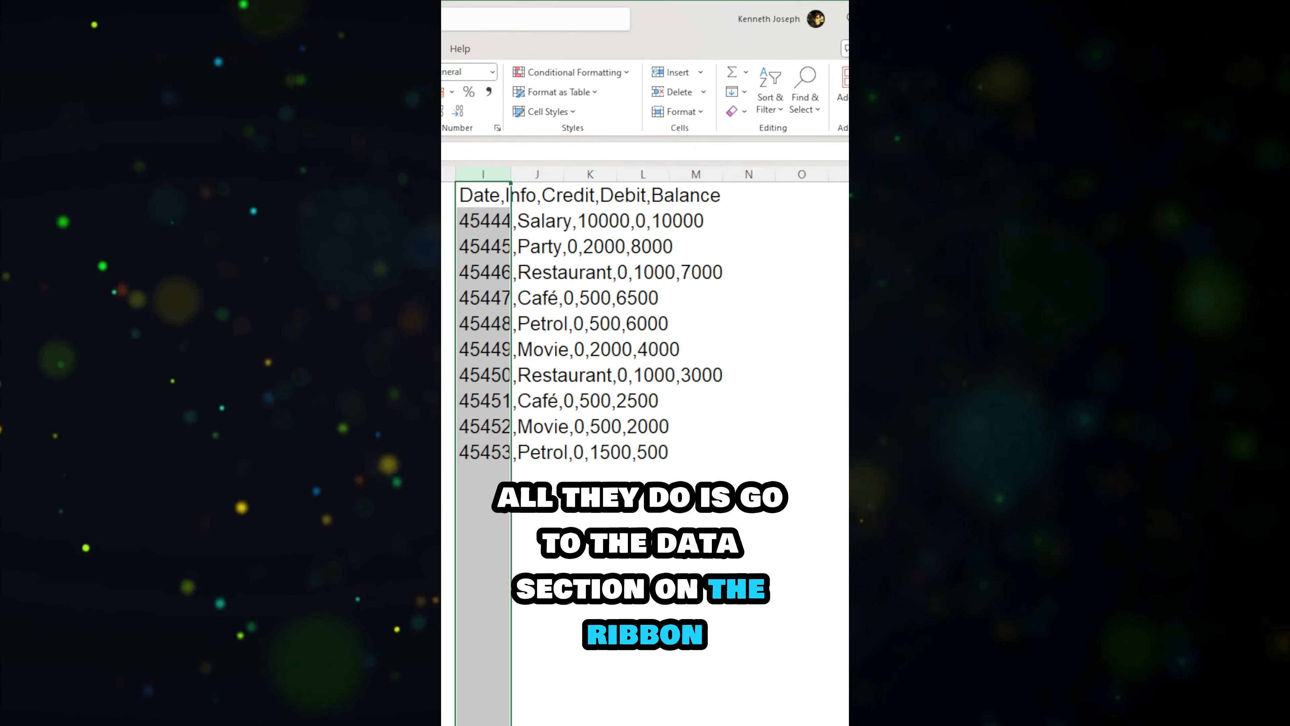
pyautogui.click(343, 49)
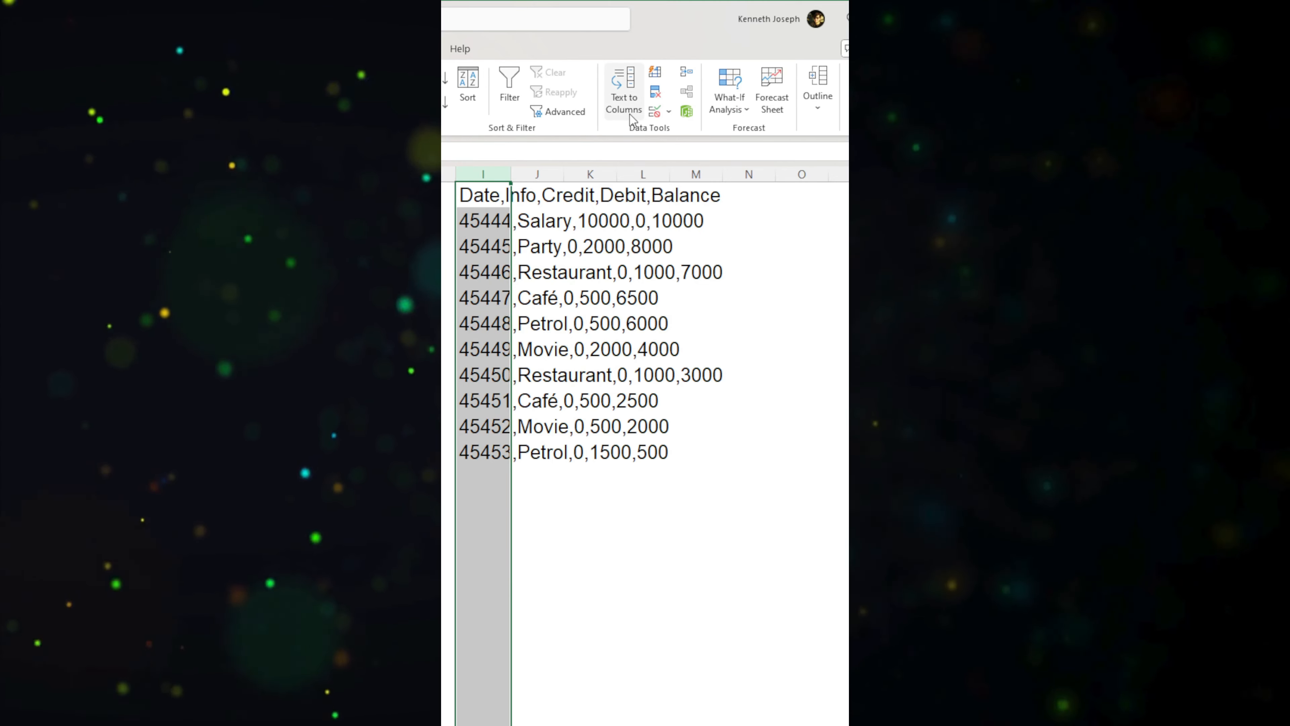
pyautogui.click(628, 102)
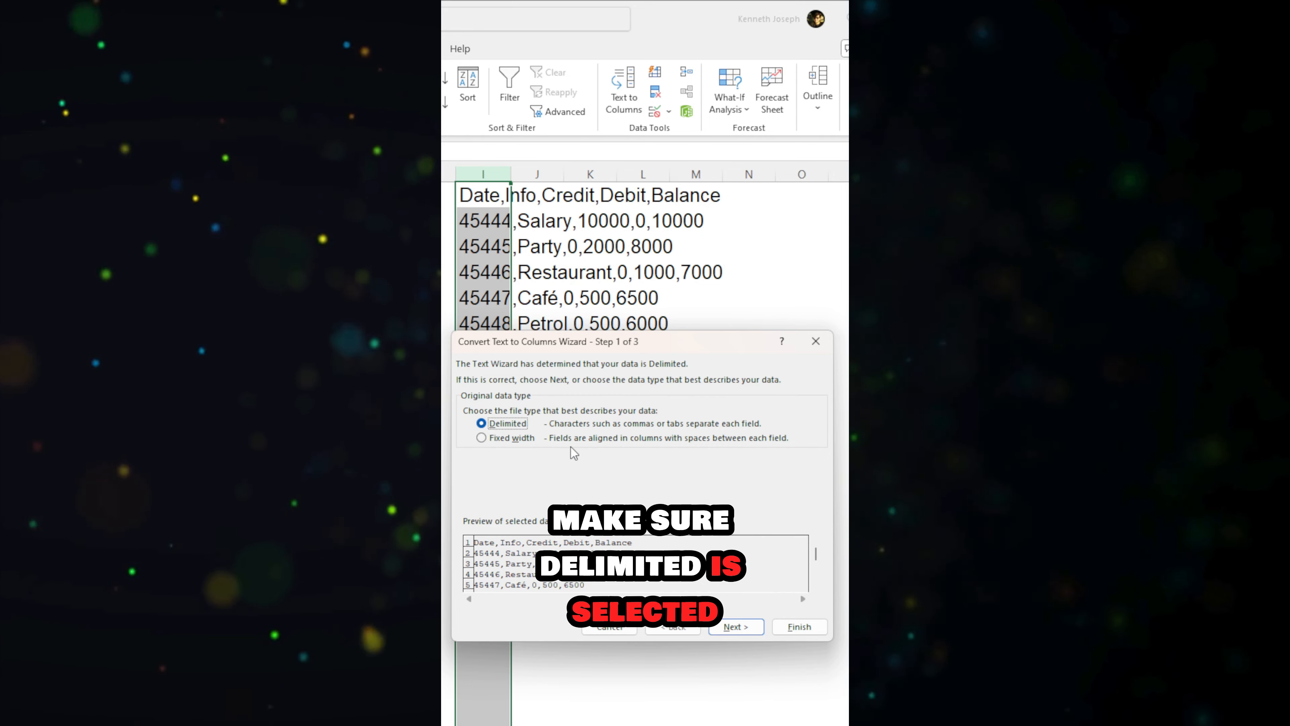
pyautogui.click(757, 630)
pyautogui.click(469, 436)
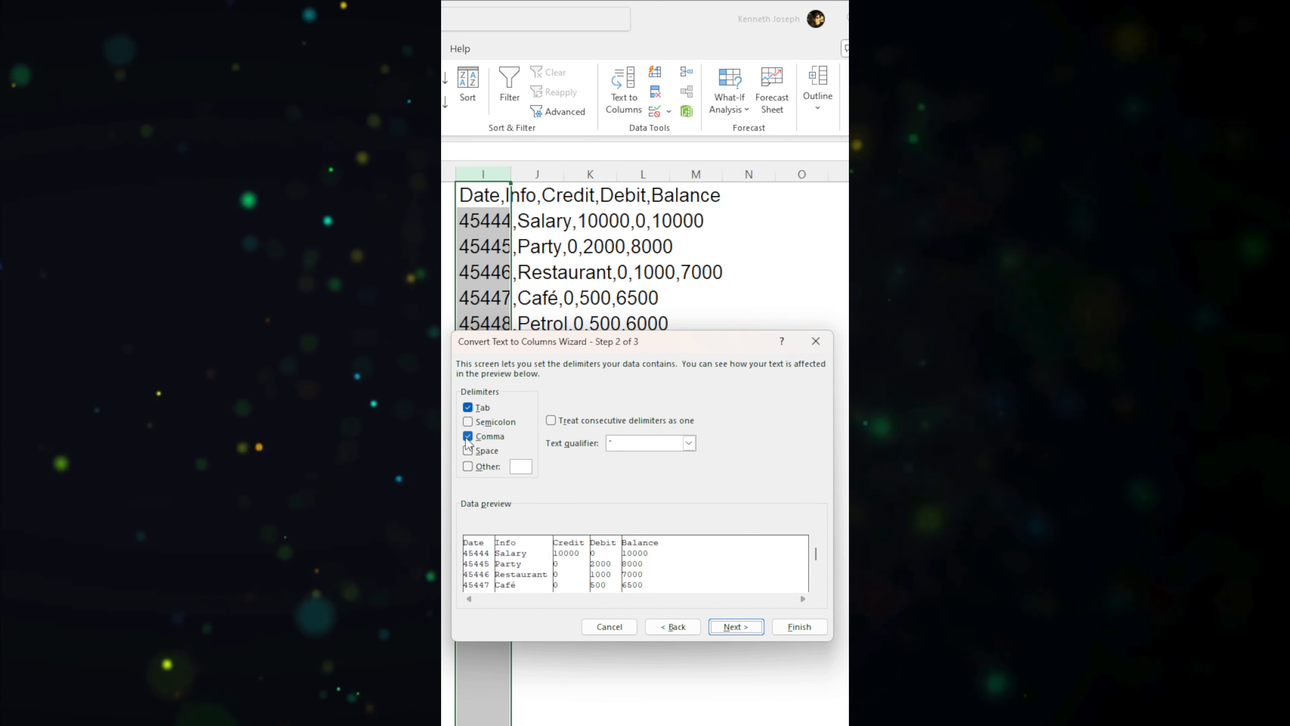
pyautogui.click(819, 628)
# Step: AutoFit the widths of the split statement columns I to M
pyautogui.hotkey('ctrl', 'shift', 'Right')
pyautogui.hotkey('alt', 'o')
pyautogui.press('c')
pyautogui.press('a')
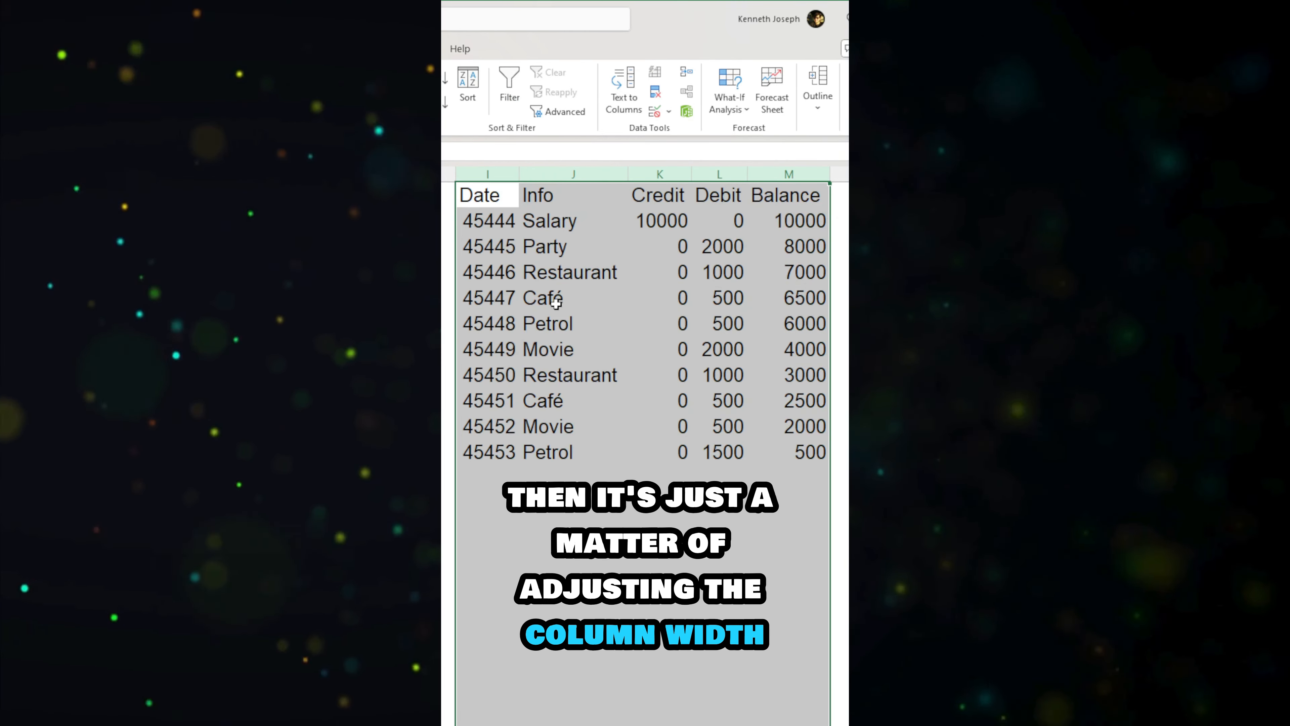
# Step: Format the serial numbers under the Date header in column I as dates in day-month-year style
pyautogui.press('Down')
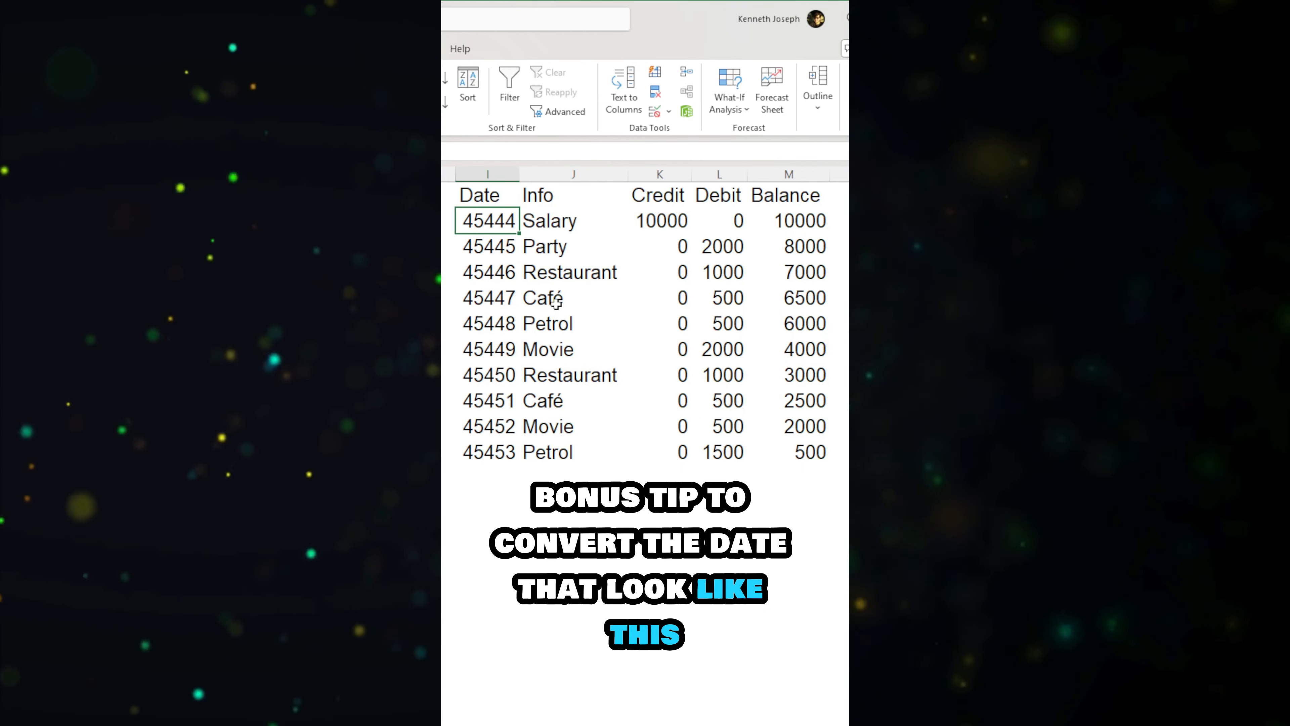
pyautogui.hotkey('ctrl', 'shift', 'Down')
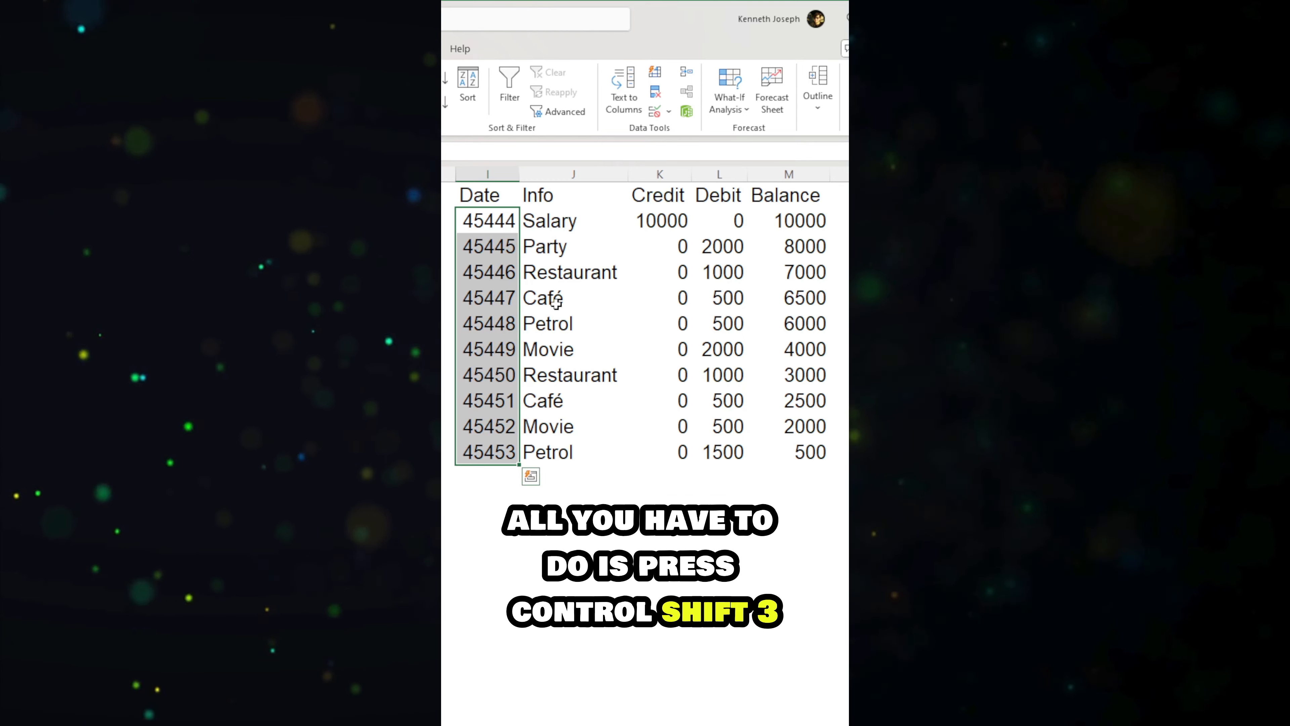
pyautogui.hotkey('ctrl', 'shift', '3')
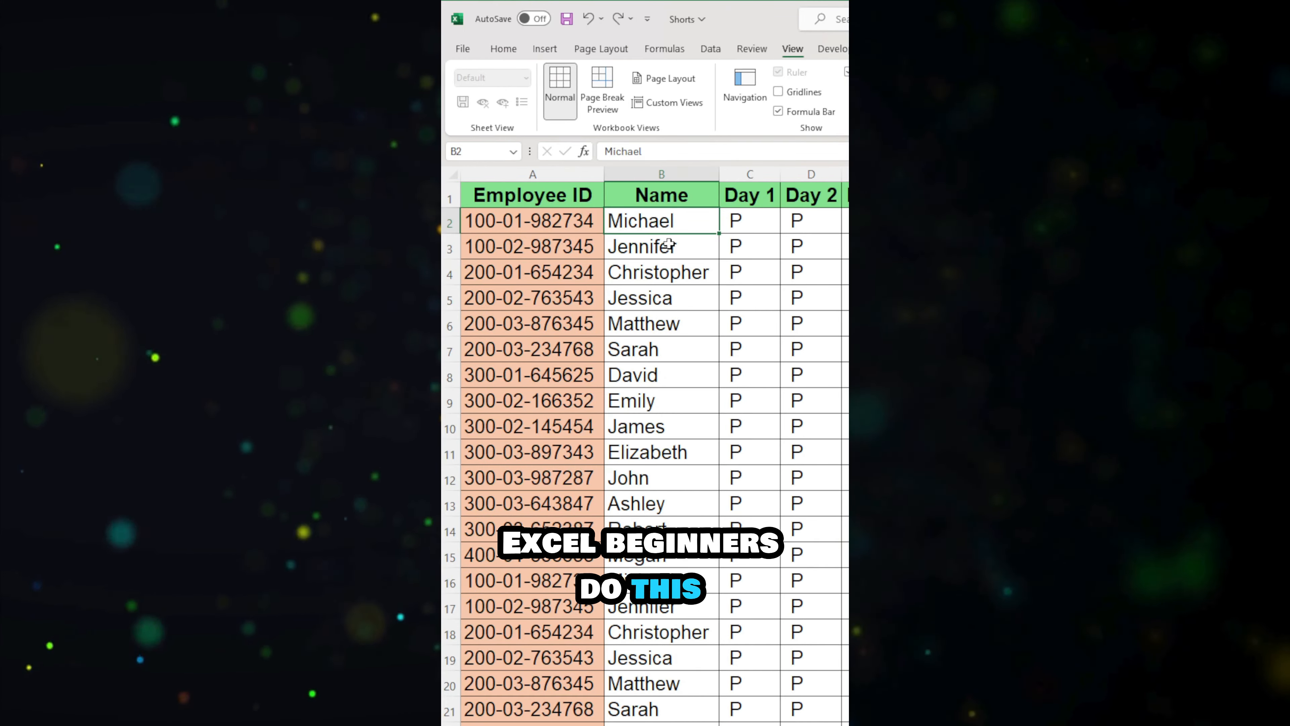
# Step: Enter P in cells K3, K5, K7 and K9 of the Day 9 attendance column
pyautogui.hscroll(6, 669, 244)
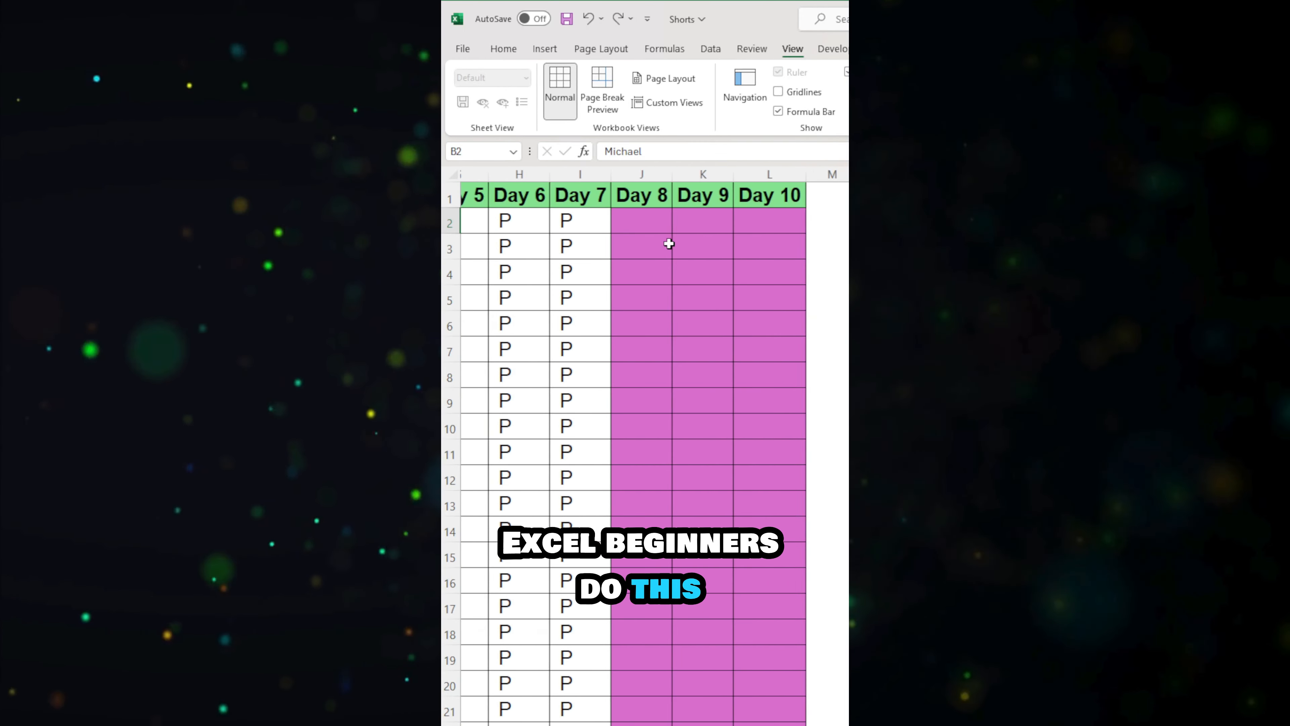
pyautogui.write('P')
pyautogui.click(606, 298)
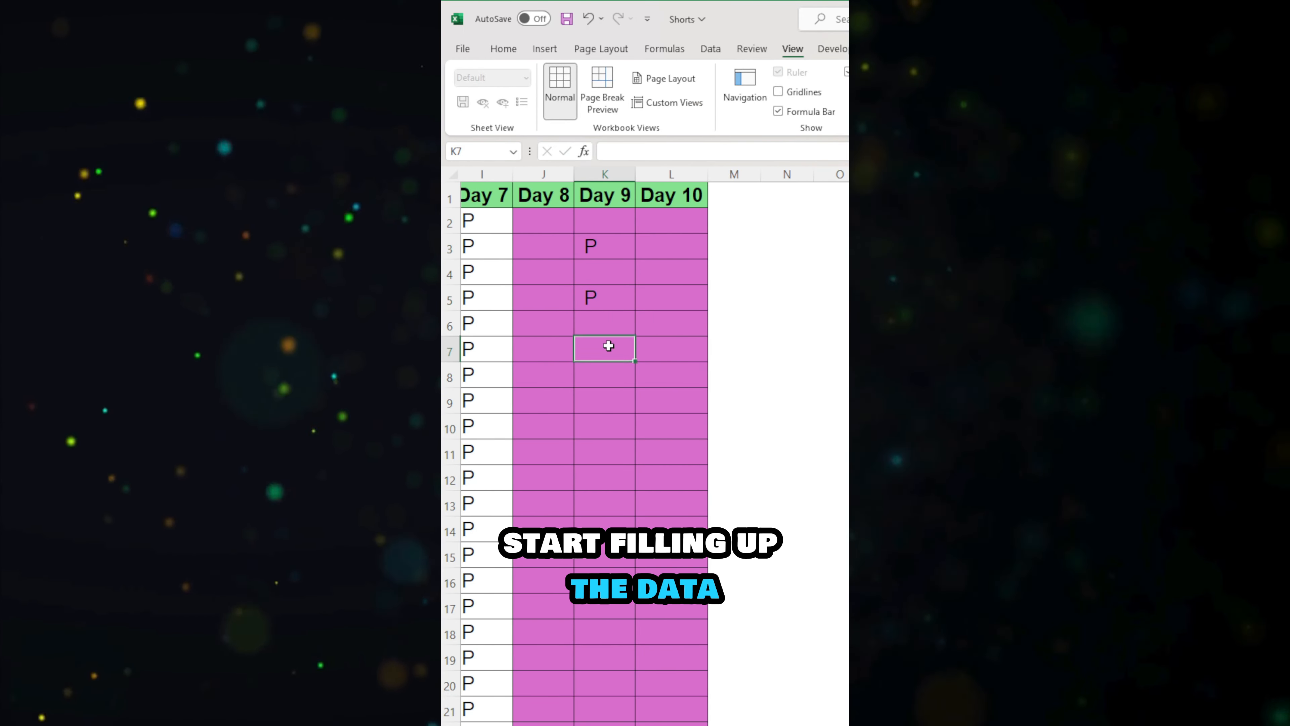
pyautogui.click(610, 396)
pyautogui.write('P')
pyautogui.click(637, 443)
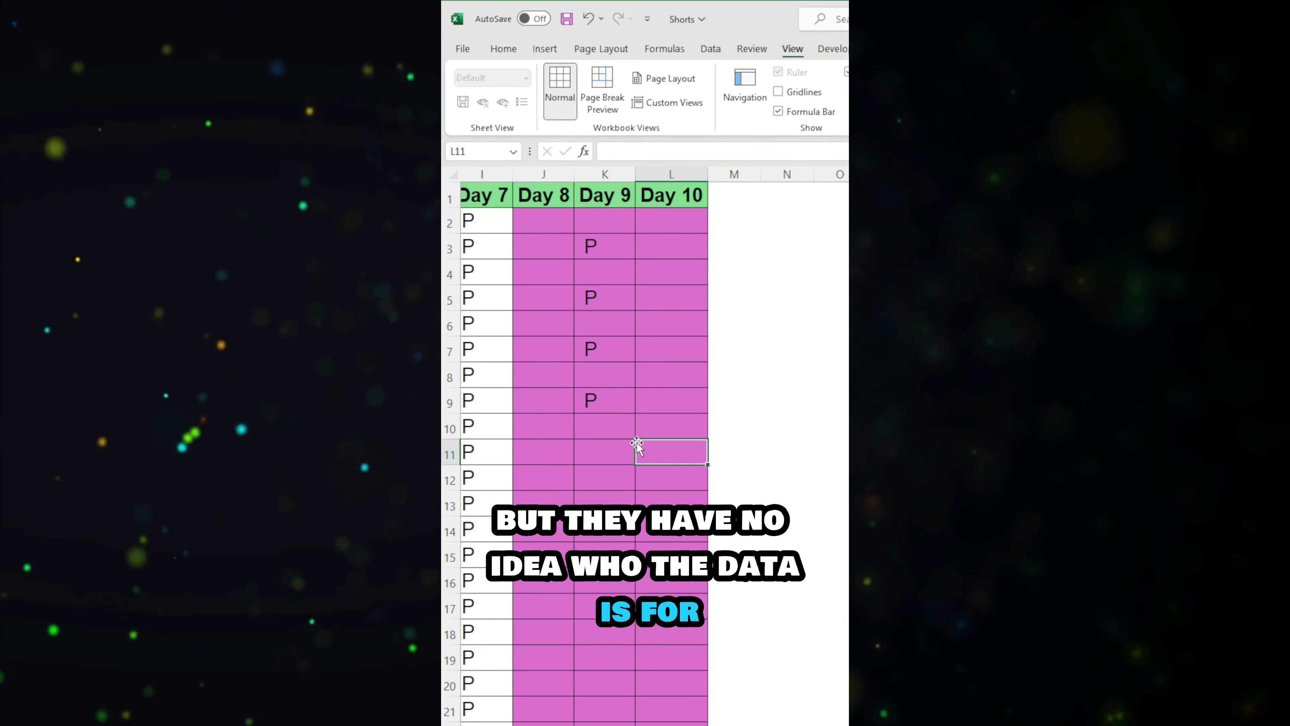
# Step: Check which employee and day the unfilled attendance cells belong to, including the empty cells in row 28
pyautogui.hscroll(-6, 578, 440)
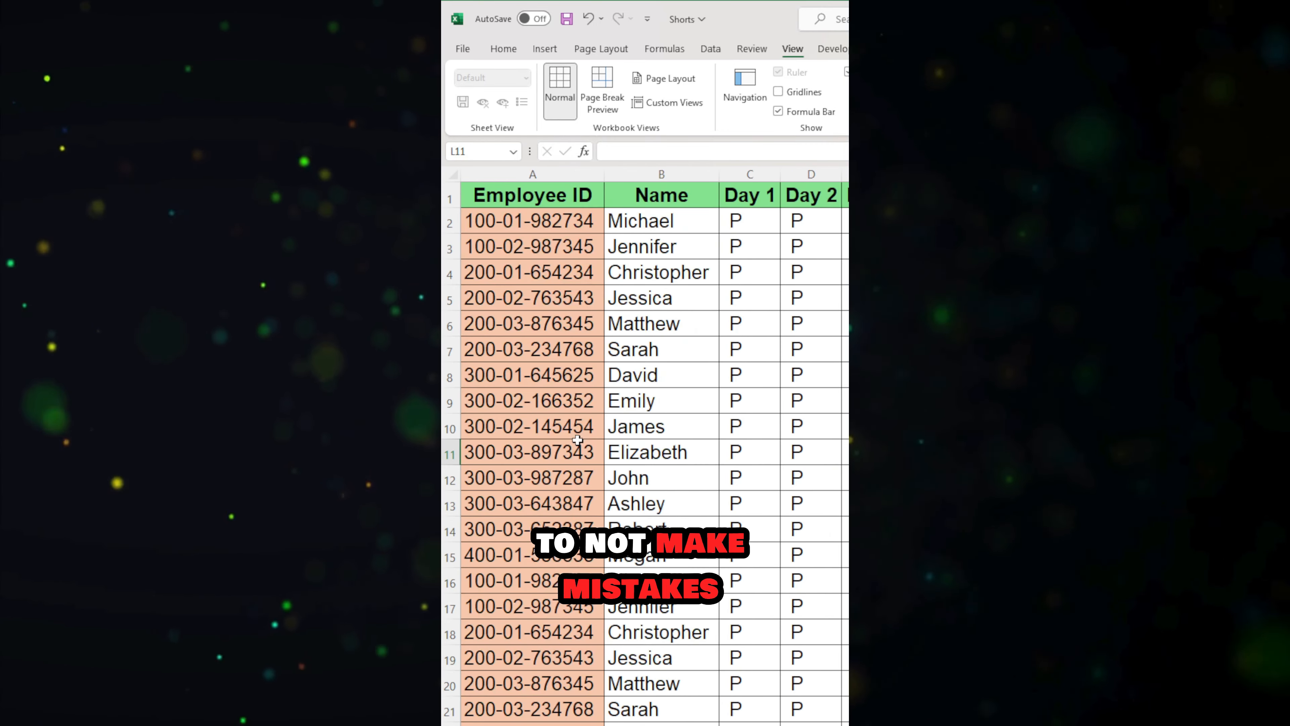
pyautogui.hscroll(6, 577, 440)
pyautogui.hscroll(-6, 578, 440)
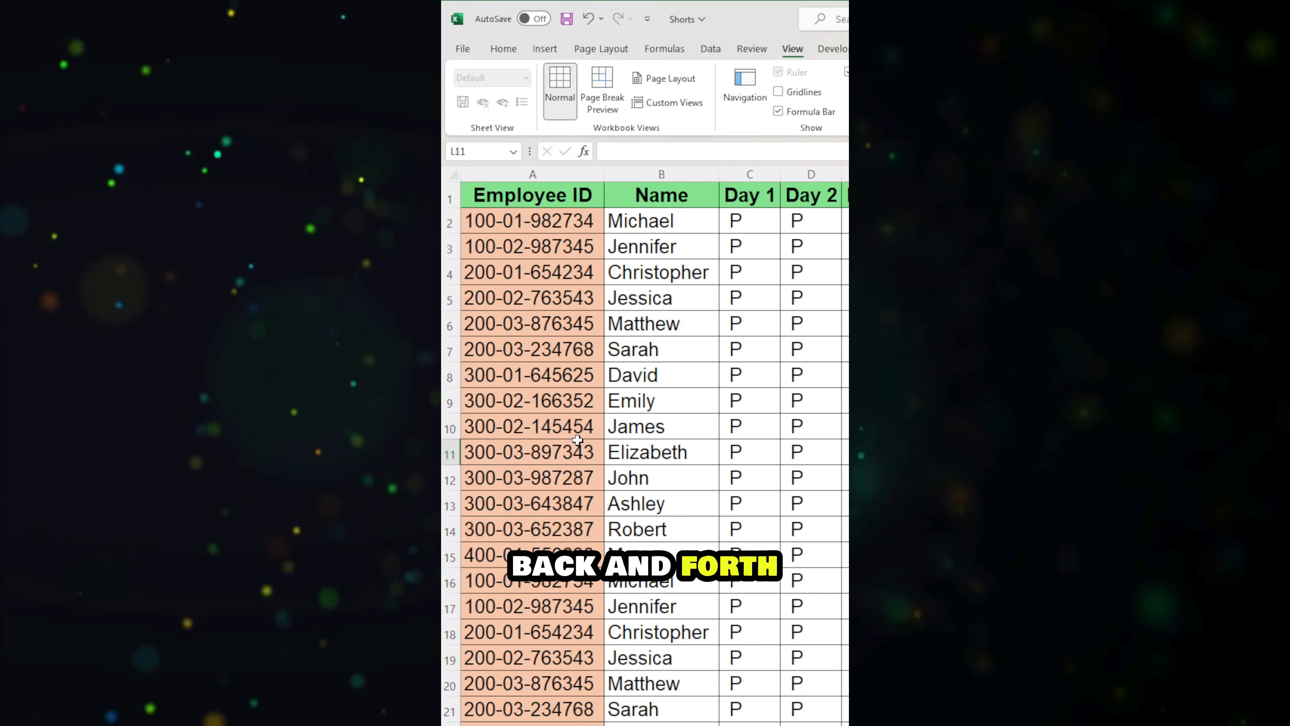
pyautogui.hscroll(6, 577, 440)
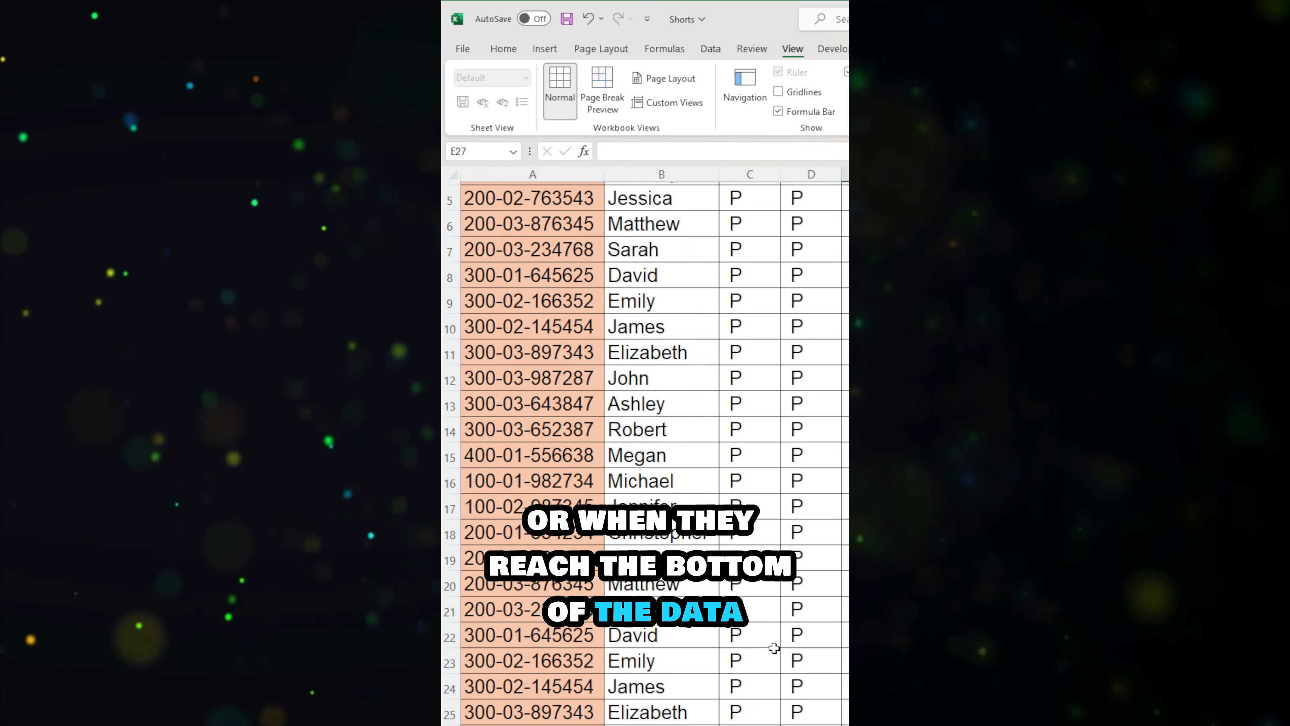
pyautogui.scroll(-1, 772, 646)
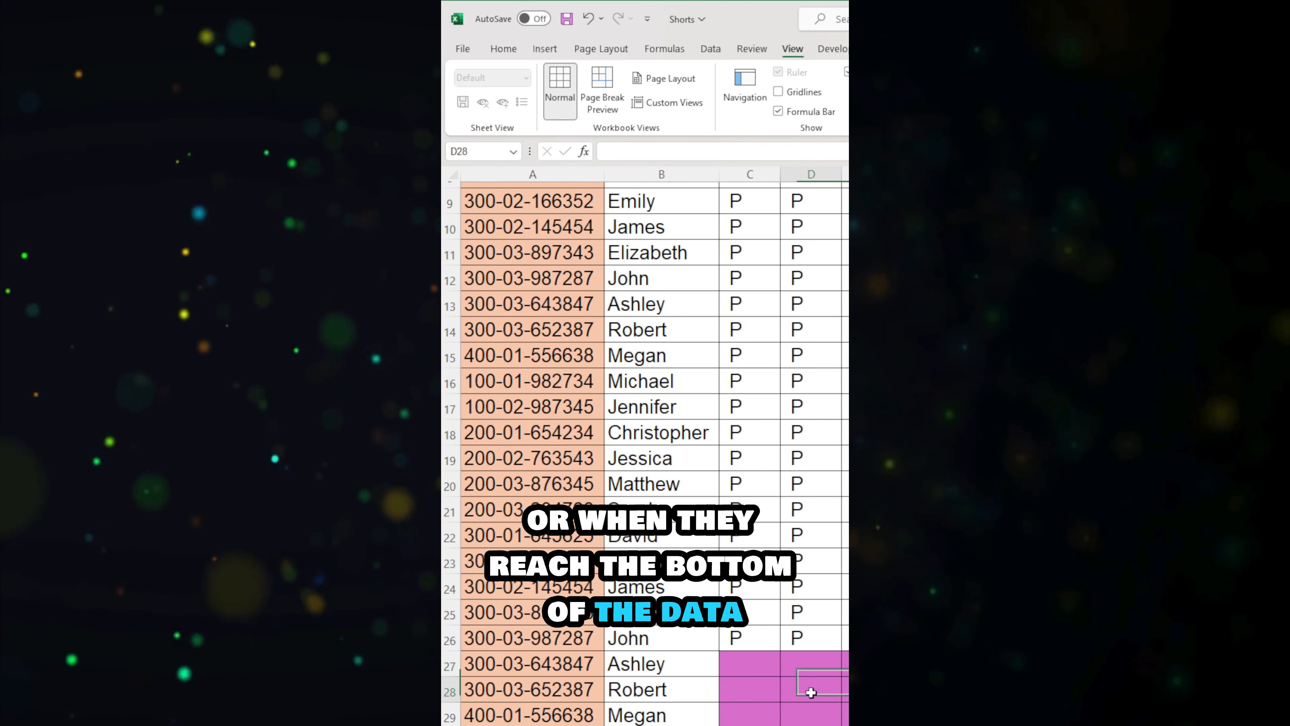
pyautogui.click(872, 690)
pyautogui.click(1055, 690)
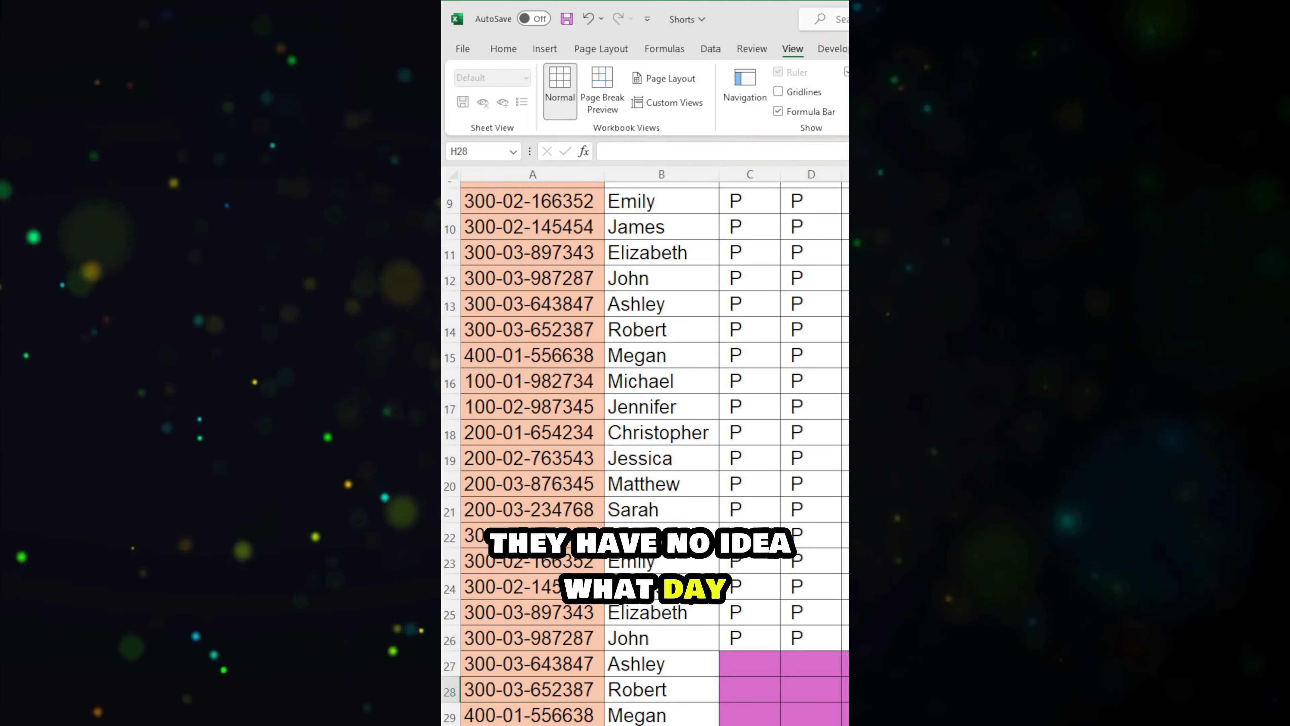
pyautogui.click(1117, 690)
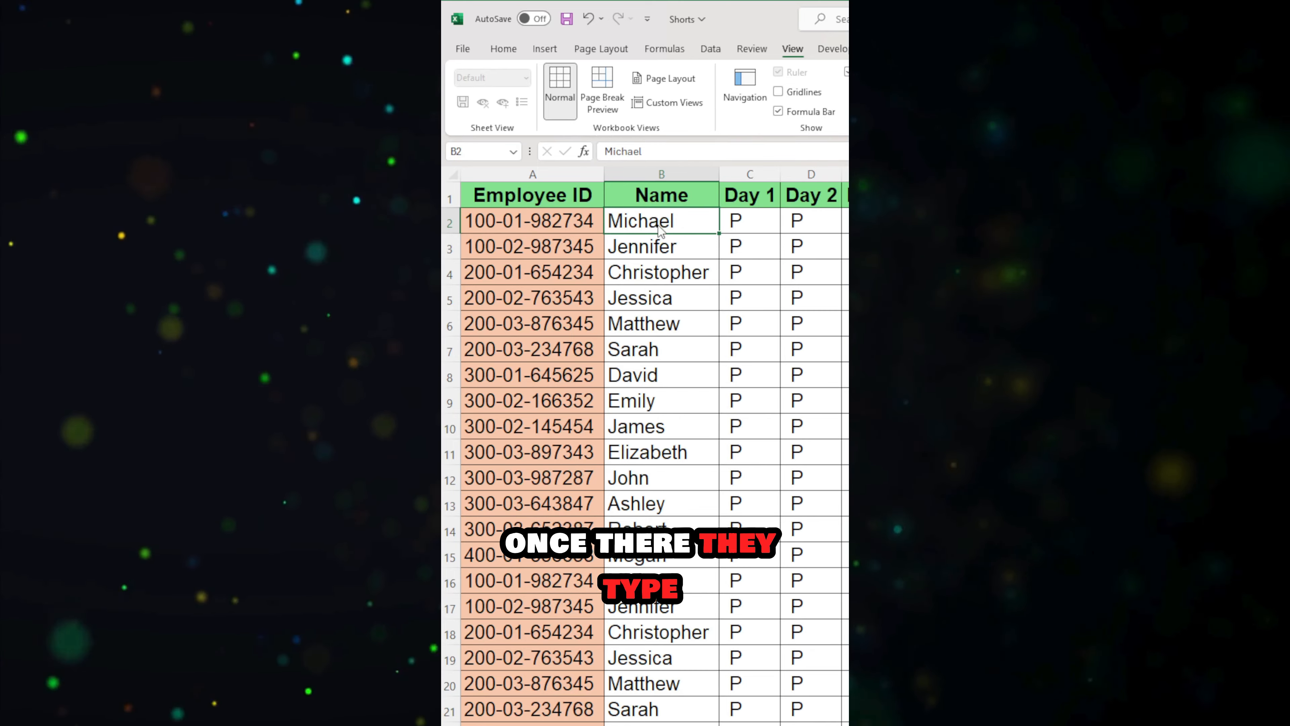
# Step: Freeze panes at cell B2 to lock the header row and the Employee ID column
pyautogui.hotkey('alt', 'w')
pyautogui.press('f')
pyautogui.press('f')
pyautogui.scroll(-3, 810, 301)
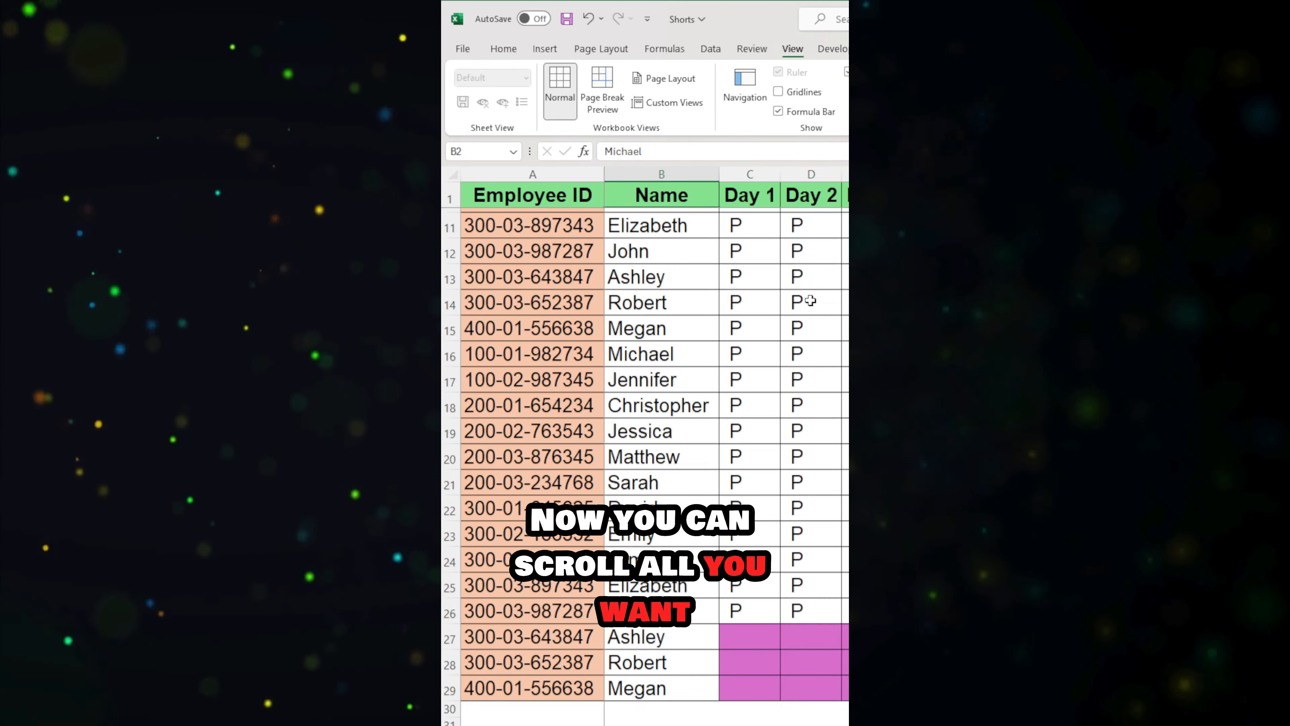
pyautogui.scroll(-1, 810, 301)
pyautogui.scroll(1, 810, 300)
pyautogui.hscroll(2, 809, 300)
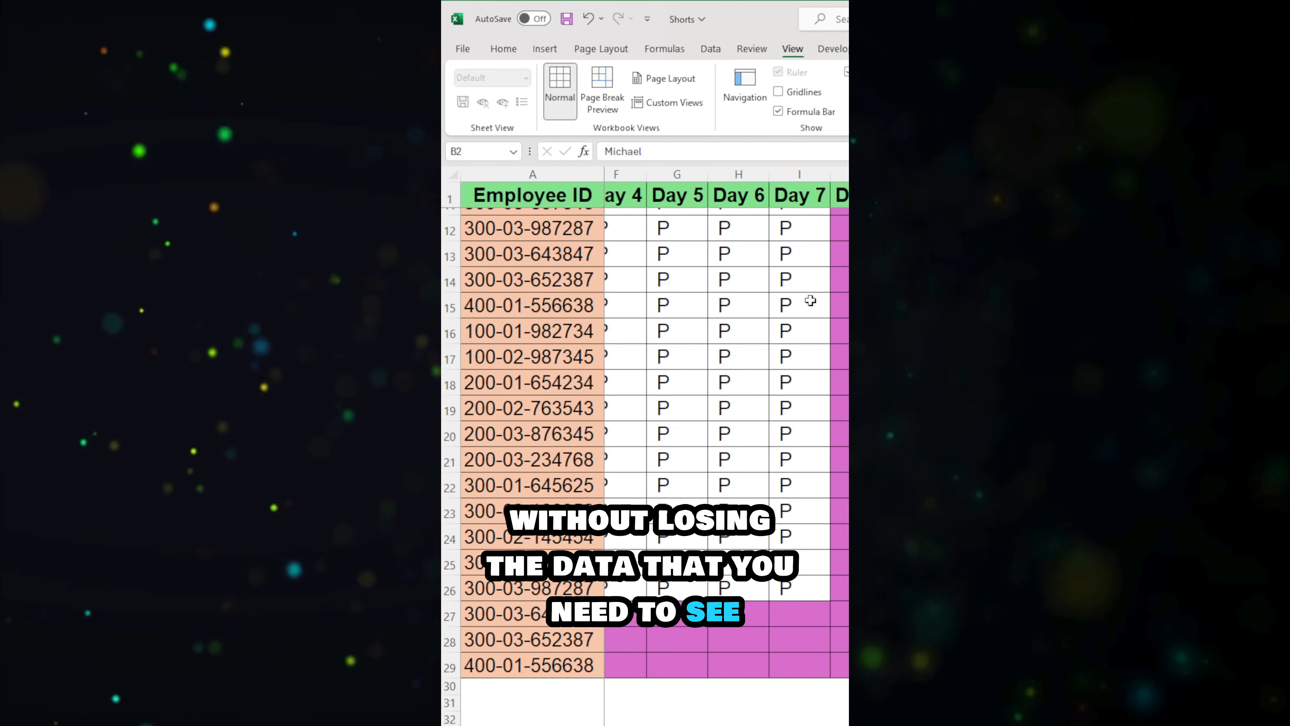
pyautogui.hscroll(-2, 810, 300)
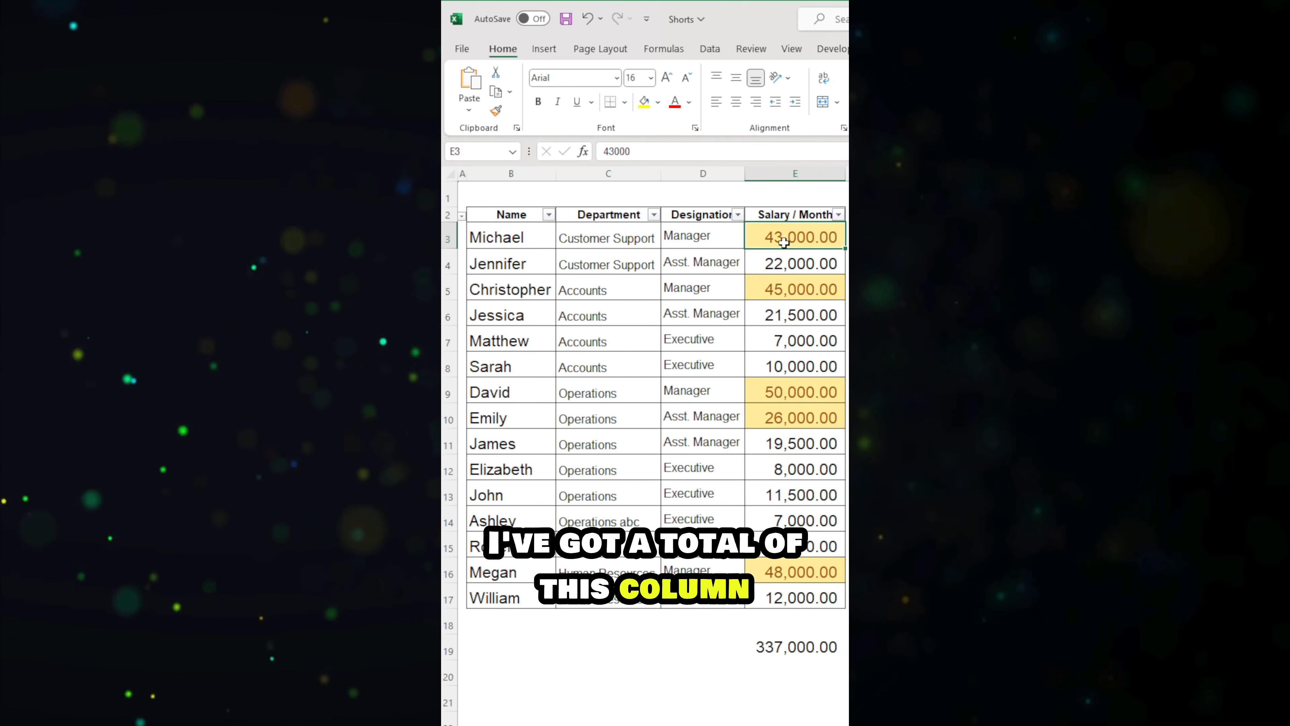
# Step: Inspect the SUM formula in E19 and filter the Salary / Month column by the yellow cell colour
pyautogui.moveTo(795, 237); pyautogui.dragTo(795, 546)
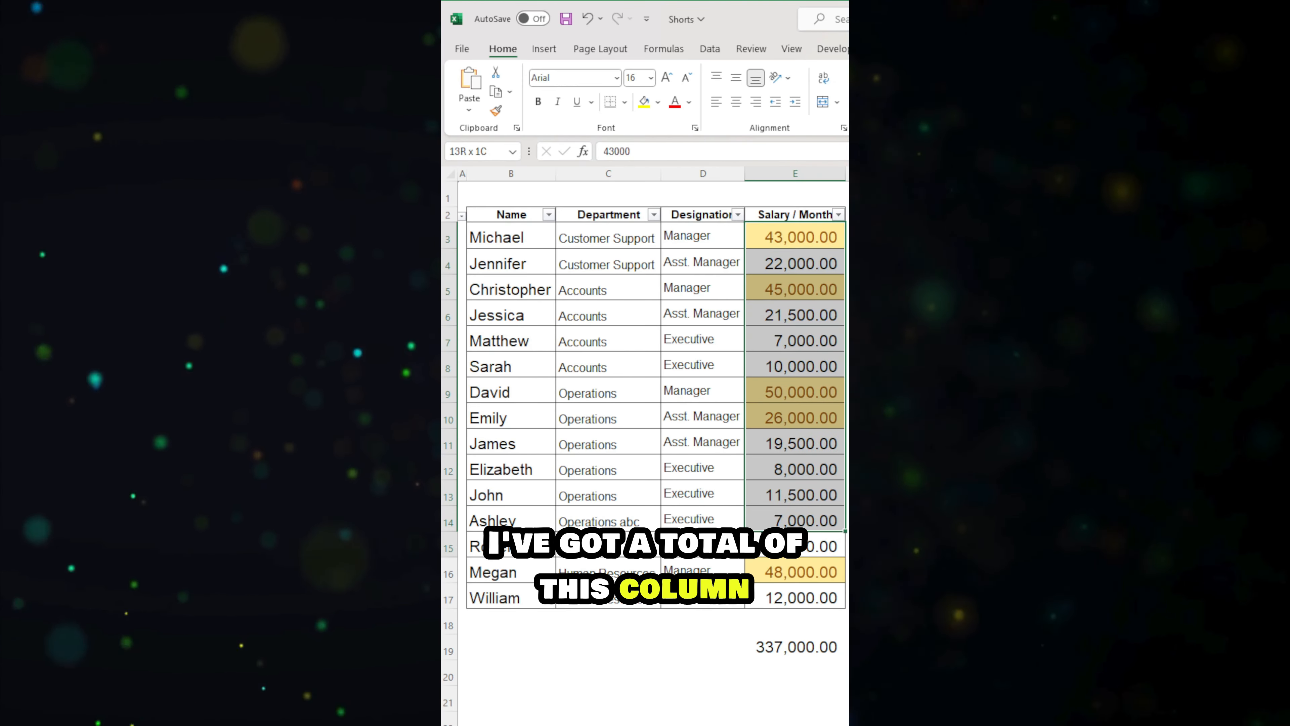
pyautogui.click(790, 650)
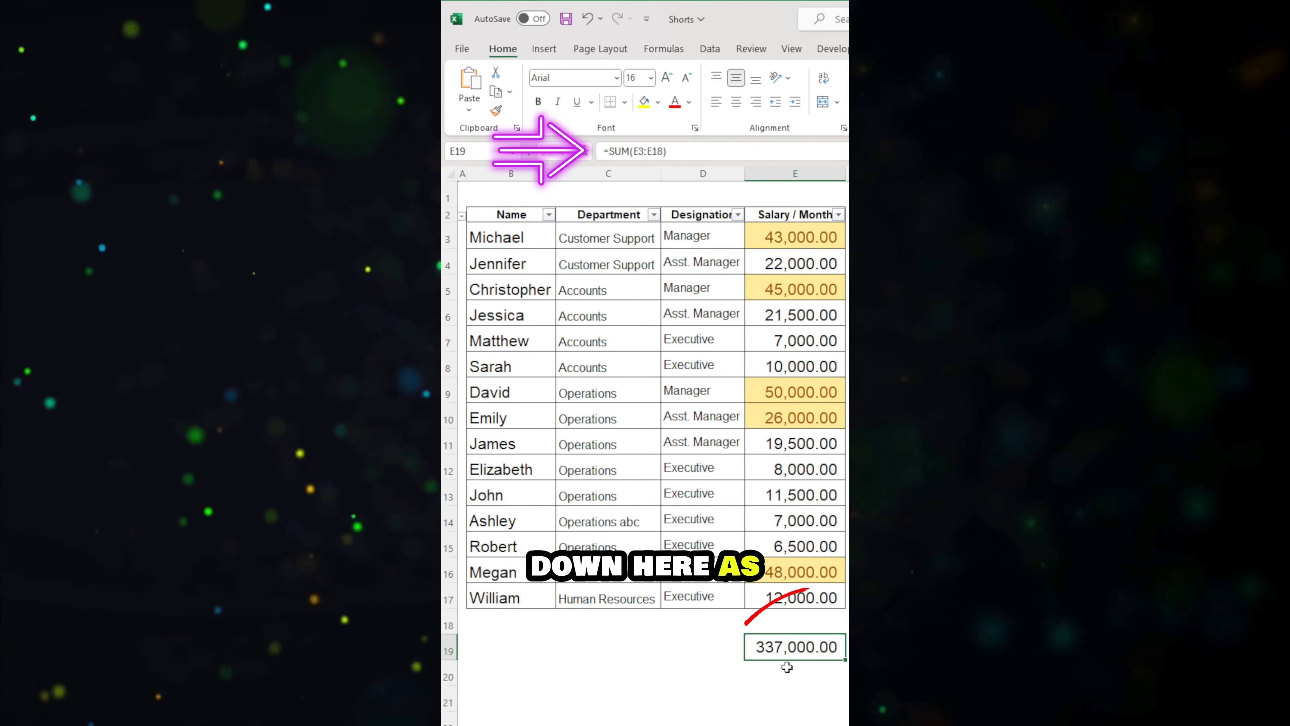
pyautogui.click(838, 215)
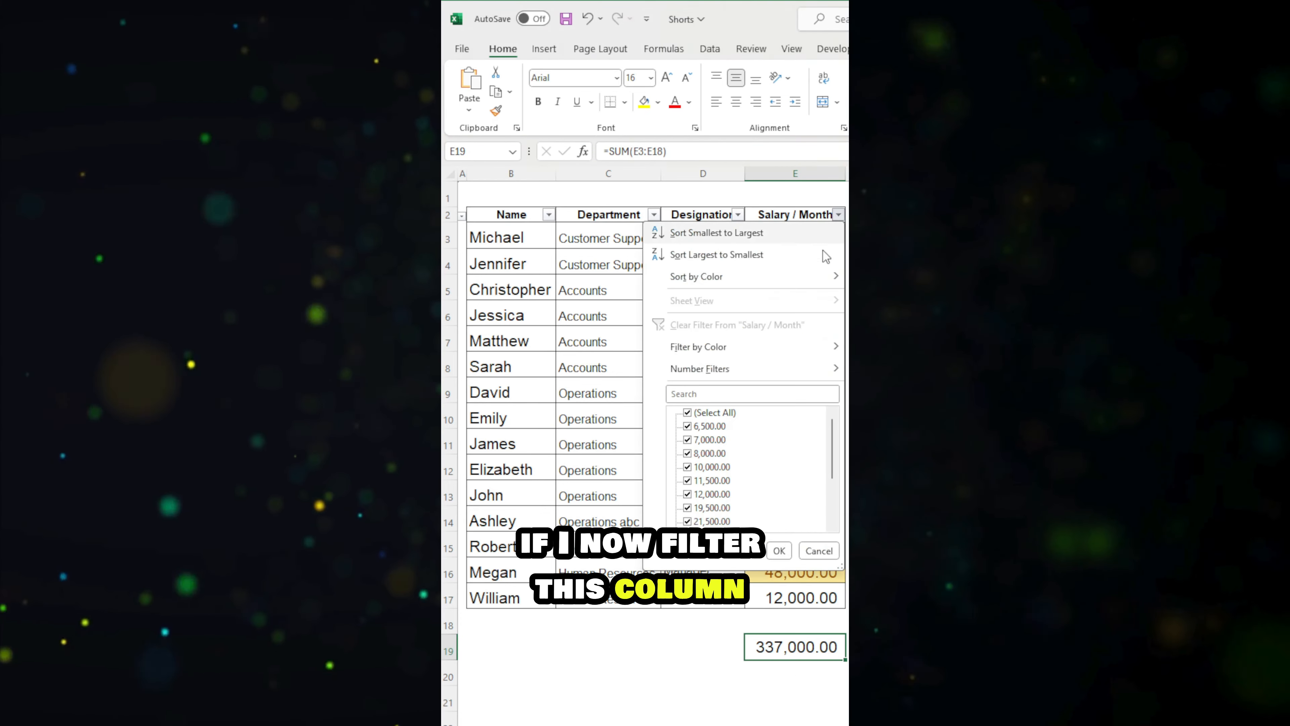
pyautogui.click(874, 367)
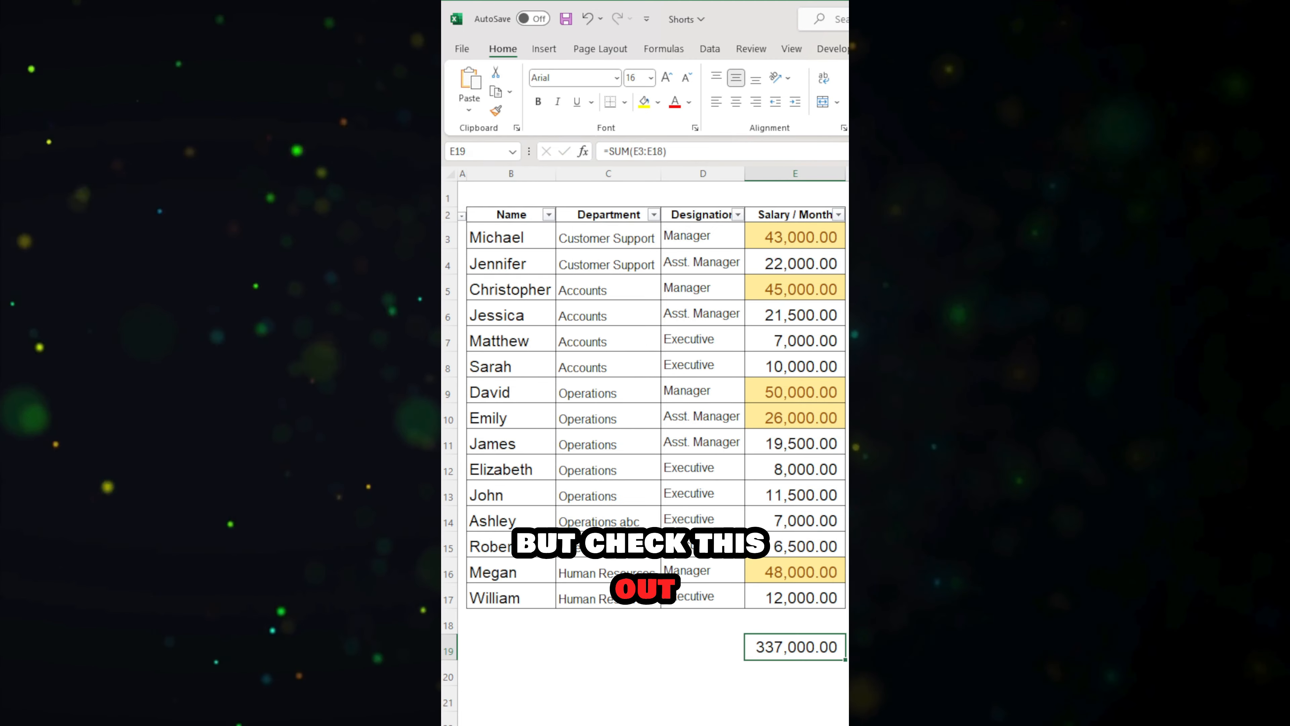
# Step: Replace the total in E19 with a SUBTOTAL formula using function number 9 over the Salary / Month values
pyautogui.write('=sub')
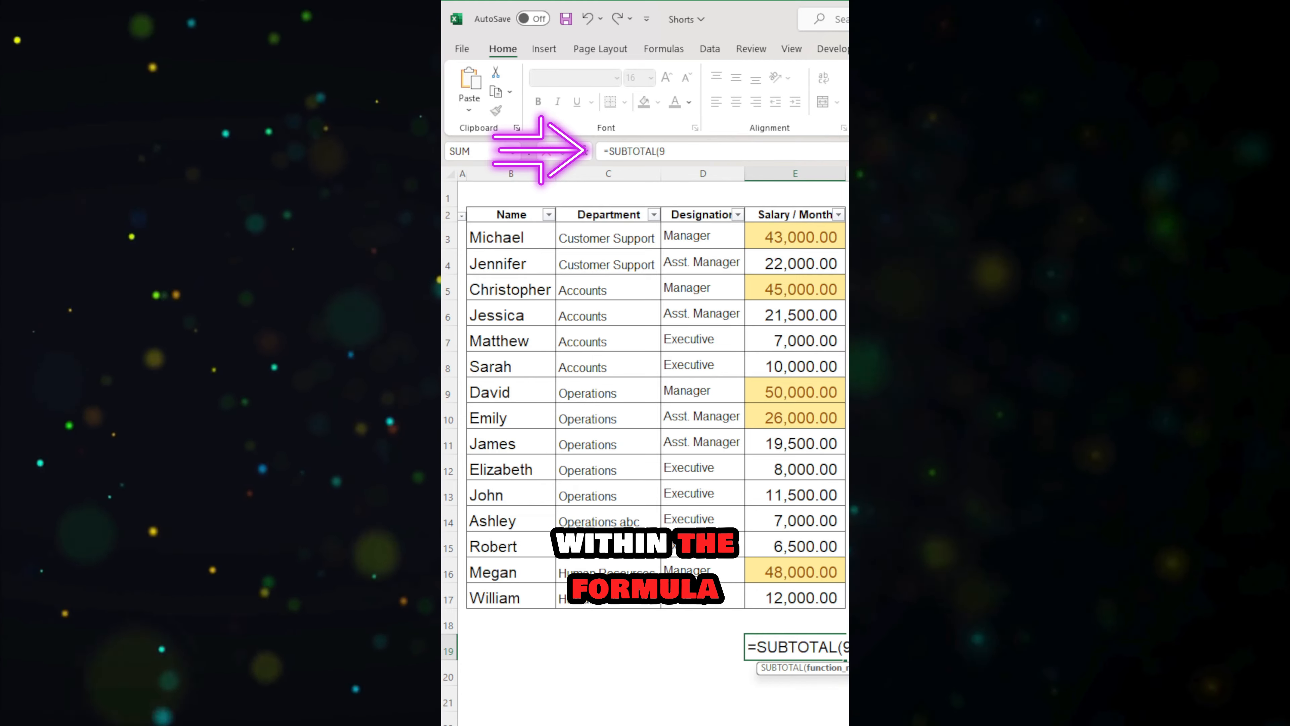
pyautogui.write(',')
pyautogui.press('Up')
pyautogui.press('Up')
pyautogui.hotkey('ctrl', 'shift', 'Up')
pyautogui.press('Return')
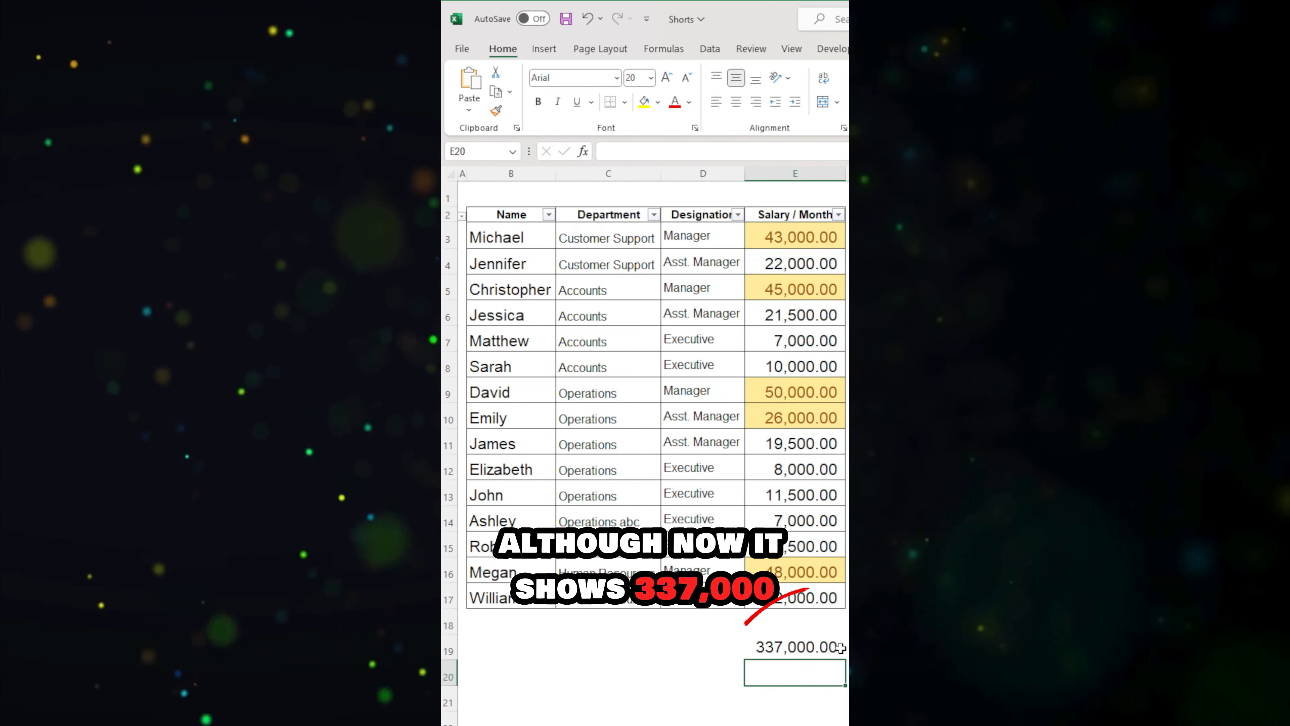
# Step: Filter the Salary / Month column by the yellow cell colour and select the filtered salaries from E3 to E16
pyautogui.click(838, 215)
pyautogui.click(884, 367)
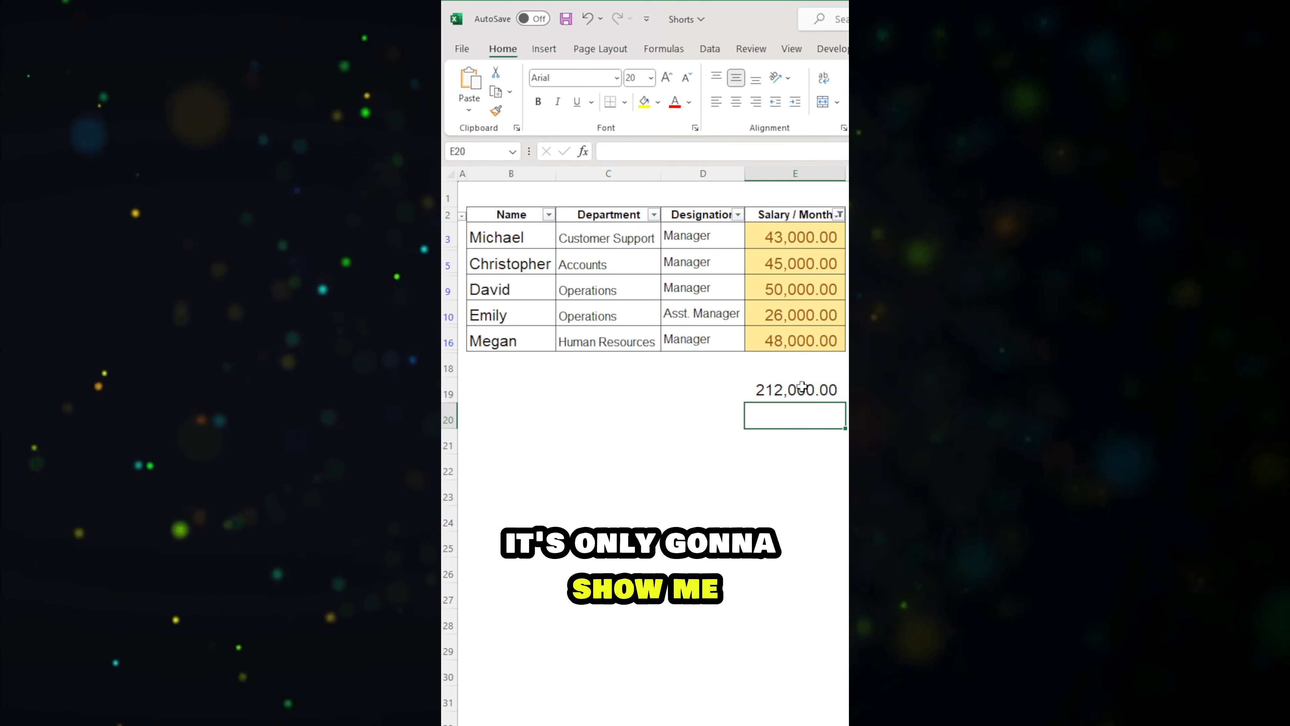
pyautogui.moveTo(795, 237); pyautogui.dragTo(791, 333)
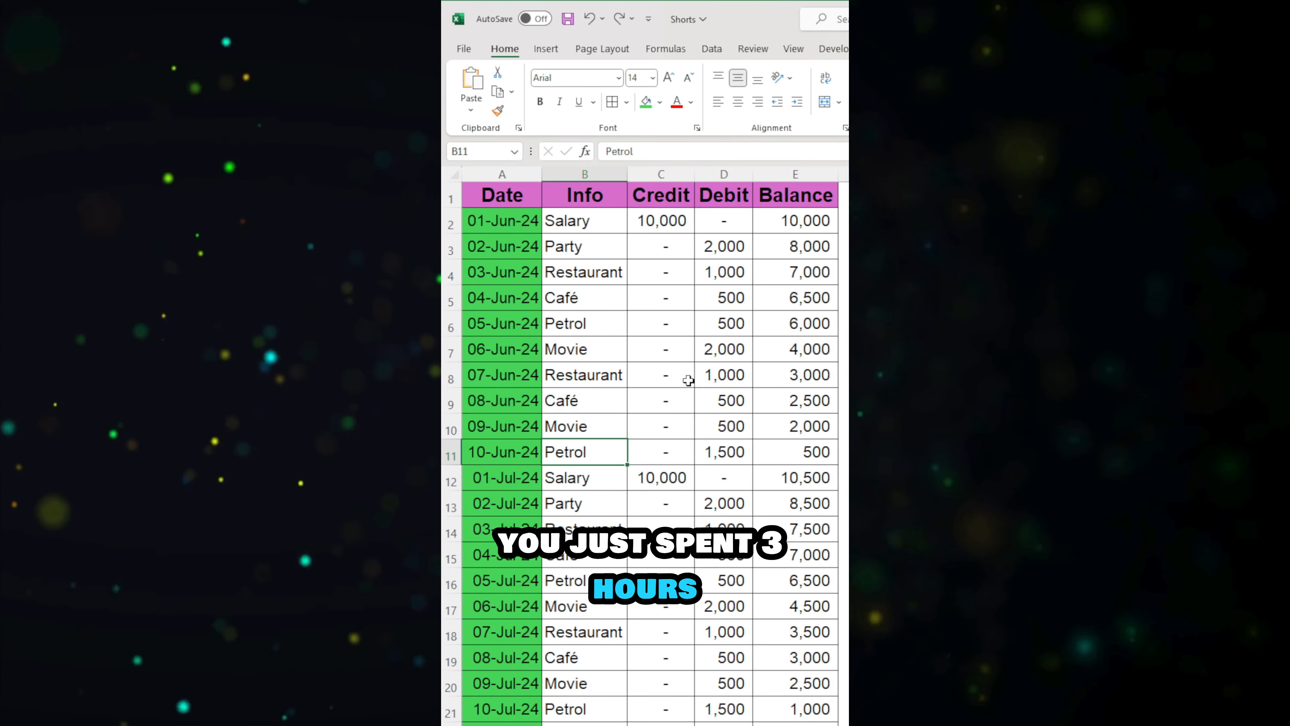
pyautogui.press('Right')
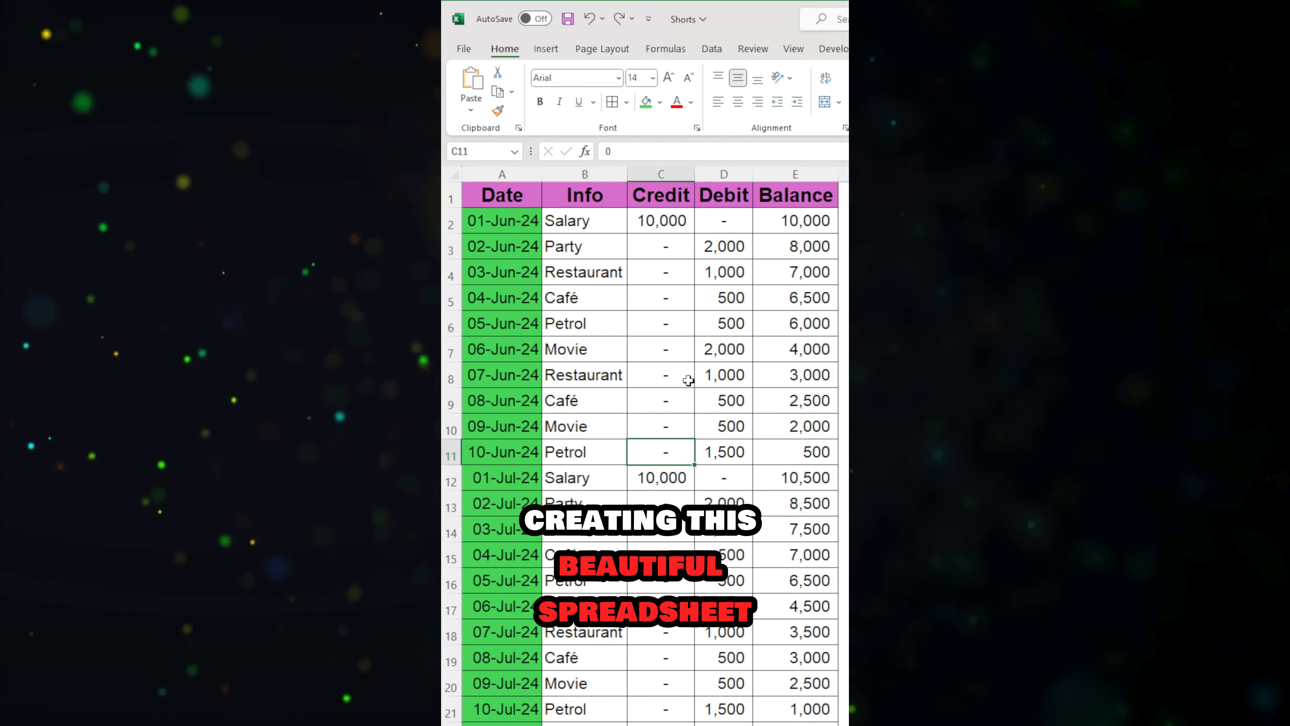
# Step: Locate the Restaurant entries in the Info column, including those in B4, B8 and B14
pyautogui.press('Up')
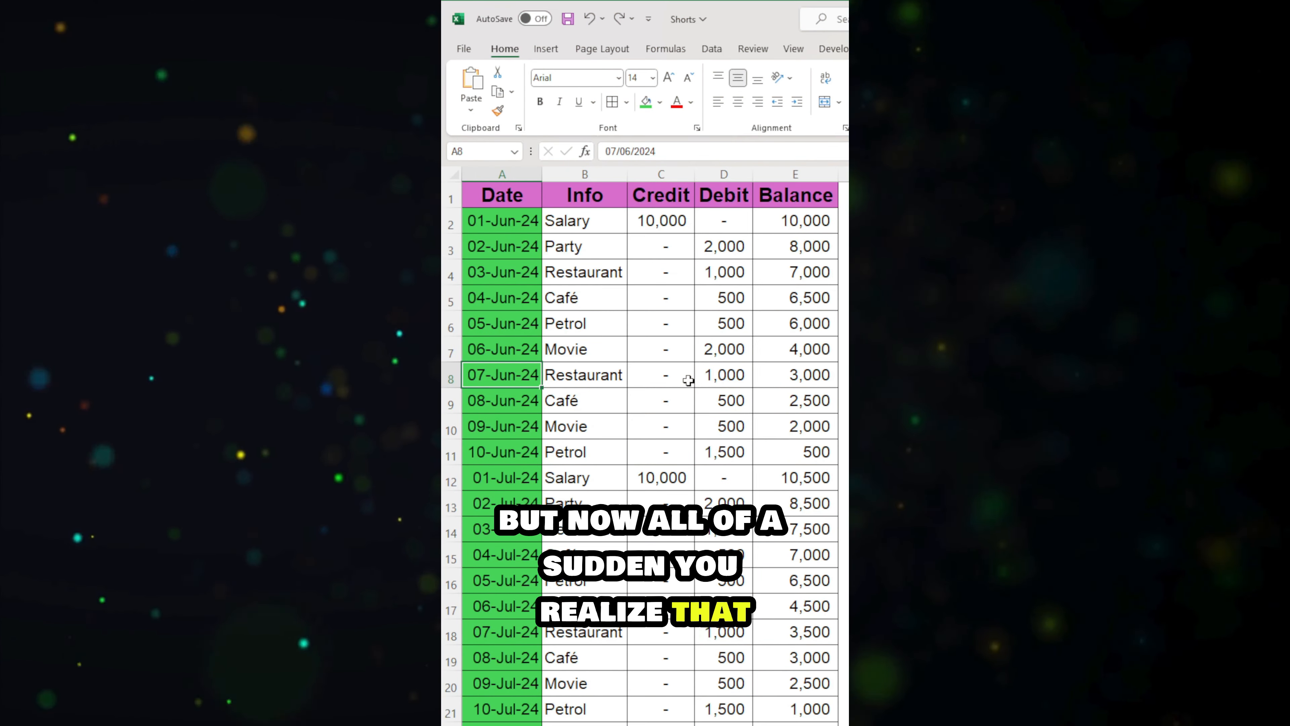
pyautogui.press('Right')
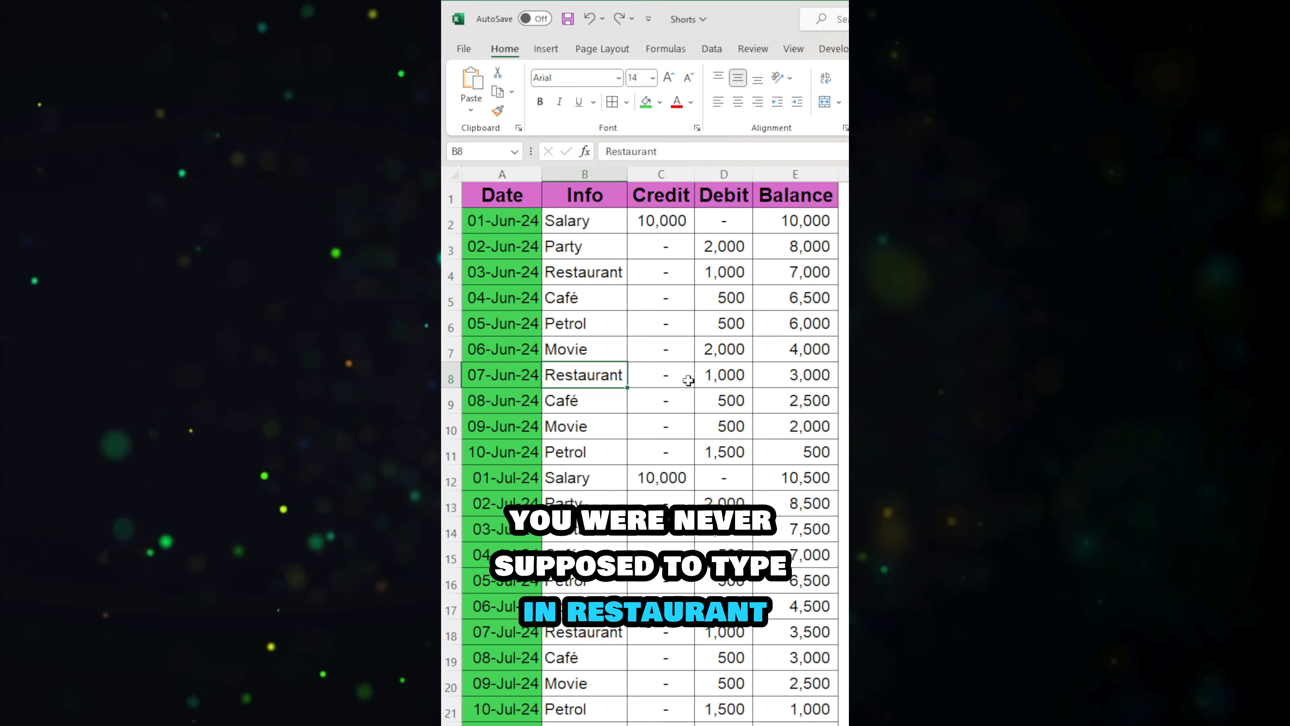
pyautogui.keyDown('ctrl'); pyautogui.click(626, 277); pyautogui.keyUp('ctrl')
pyautogui.keyDown('ctrl'); pyautogui.click(606, 540); pyautogui.keyUp('ctrl')
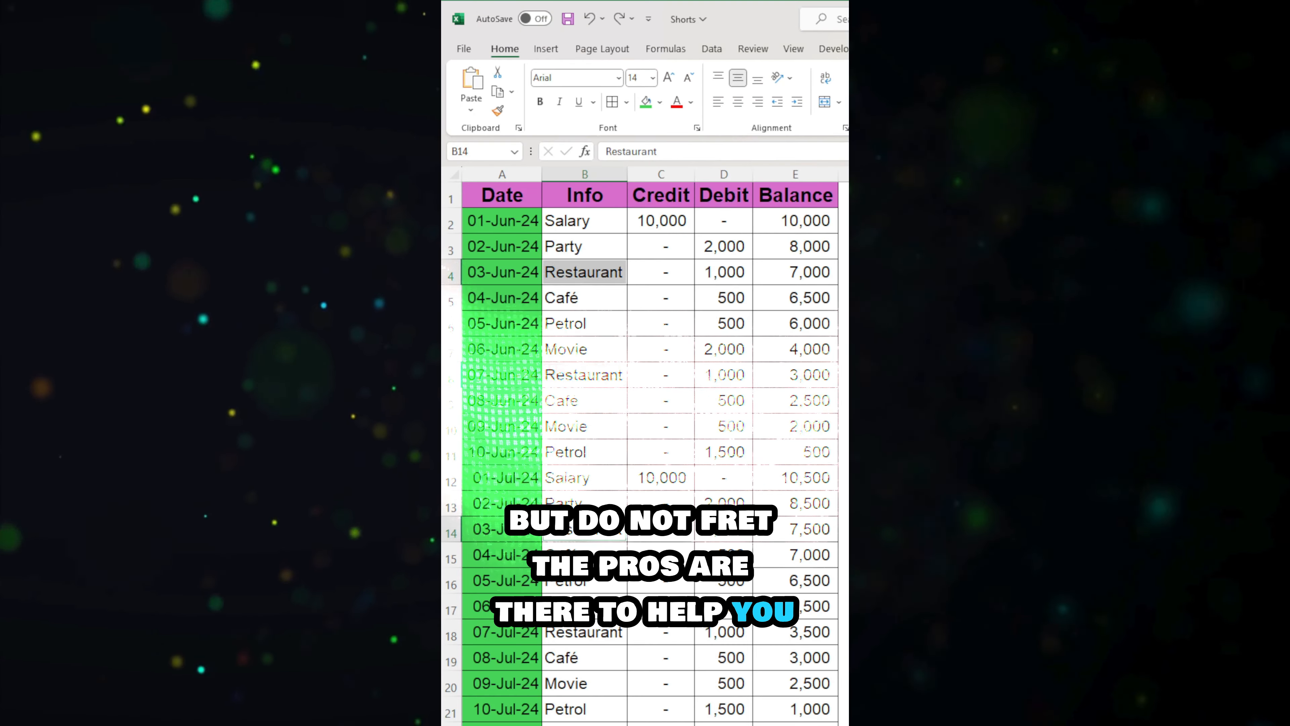
pyautogui.click(660, 505)
pyautogui.click(591, 479)
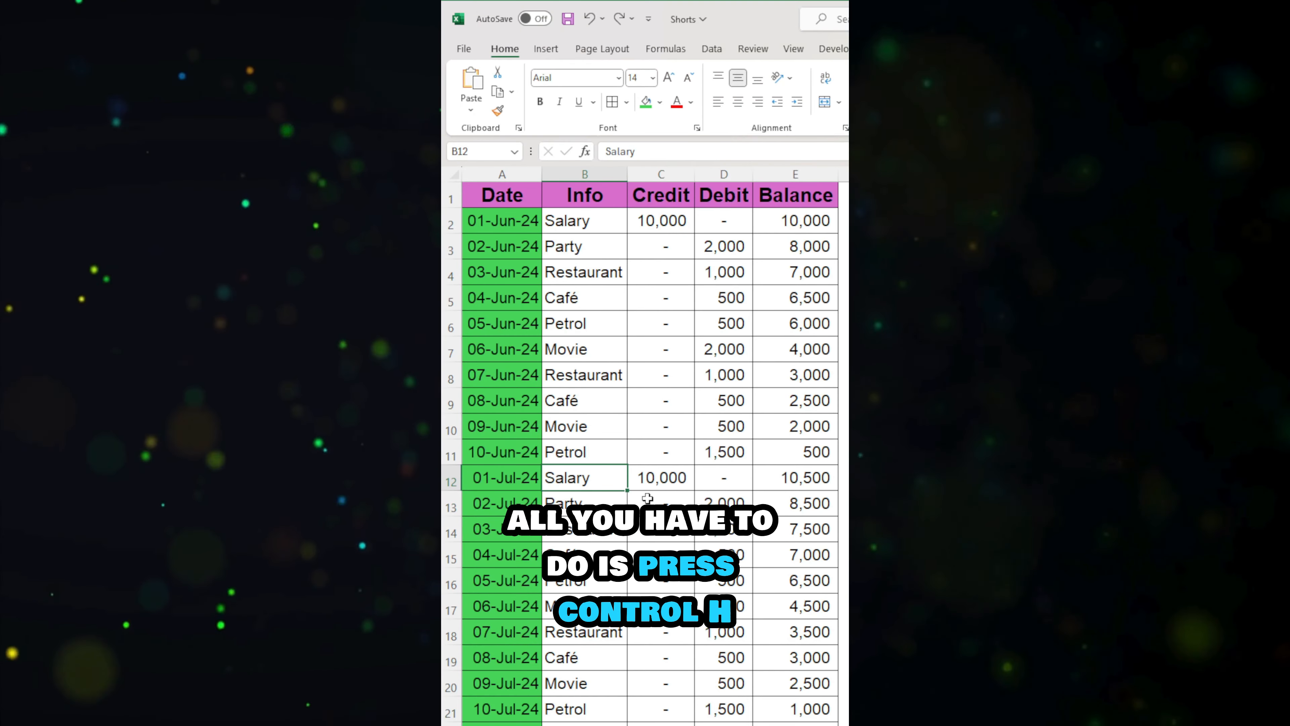
# Step: Replace all occurrences of Restaurant with Food using Find and Replace, and check the updated entries in the Info column
pyautogui.hotkey('ctrl', 'h')
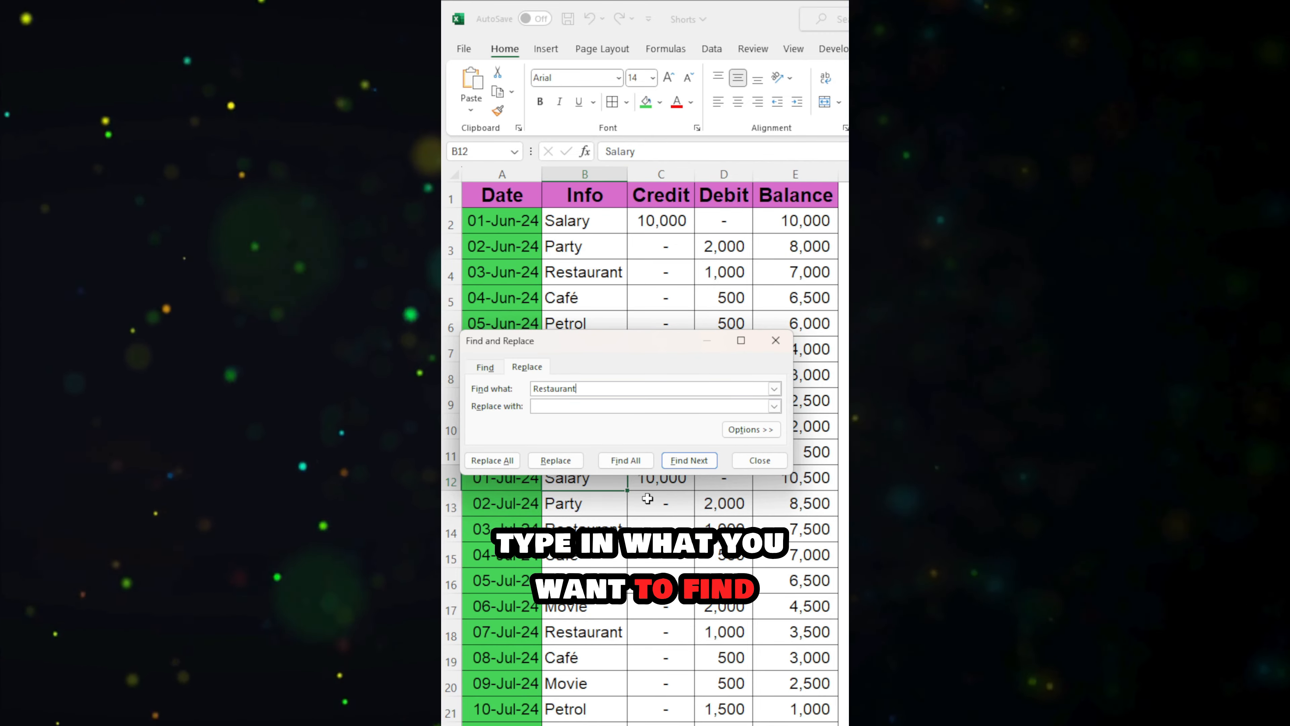
pyautogui.press('Tab')
pyautogui.write('Food')
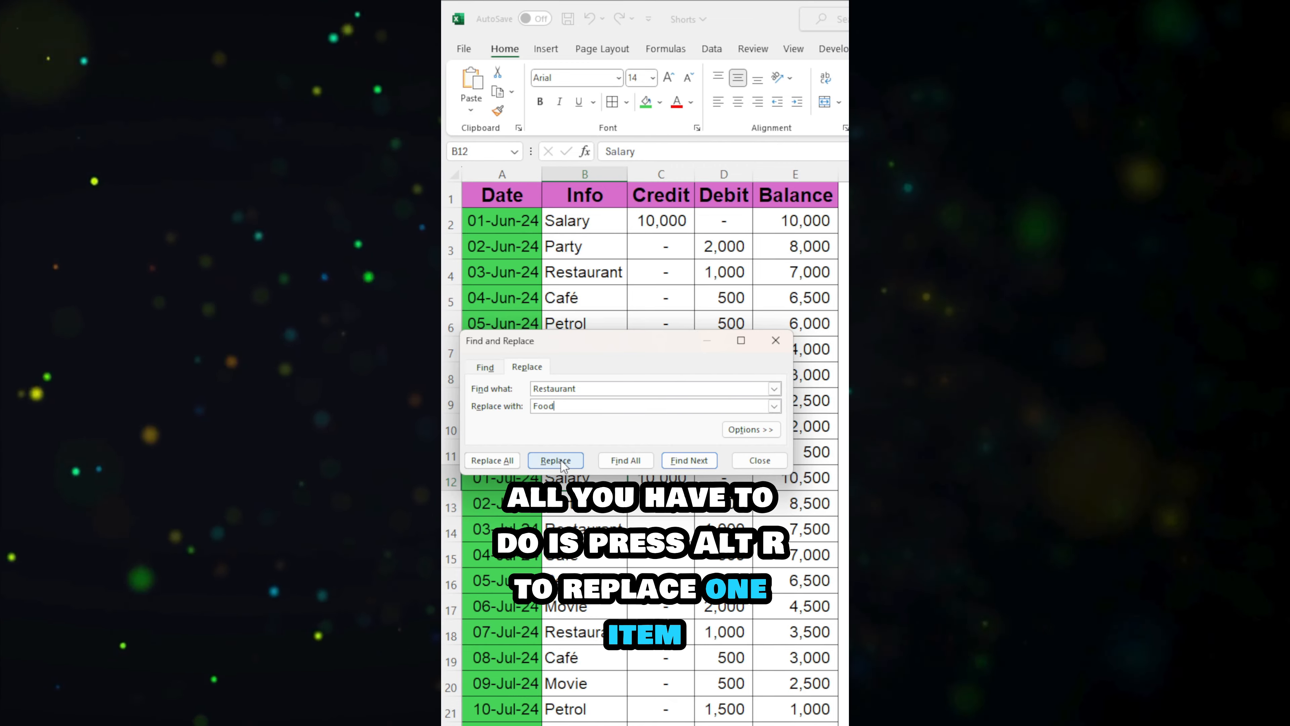
pyautogui.click(515, 466)
pyautogui.press('Return')
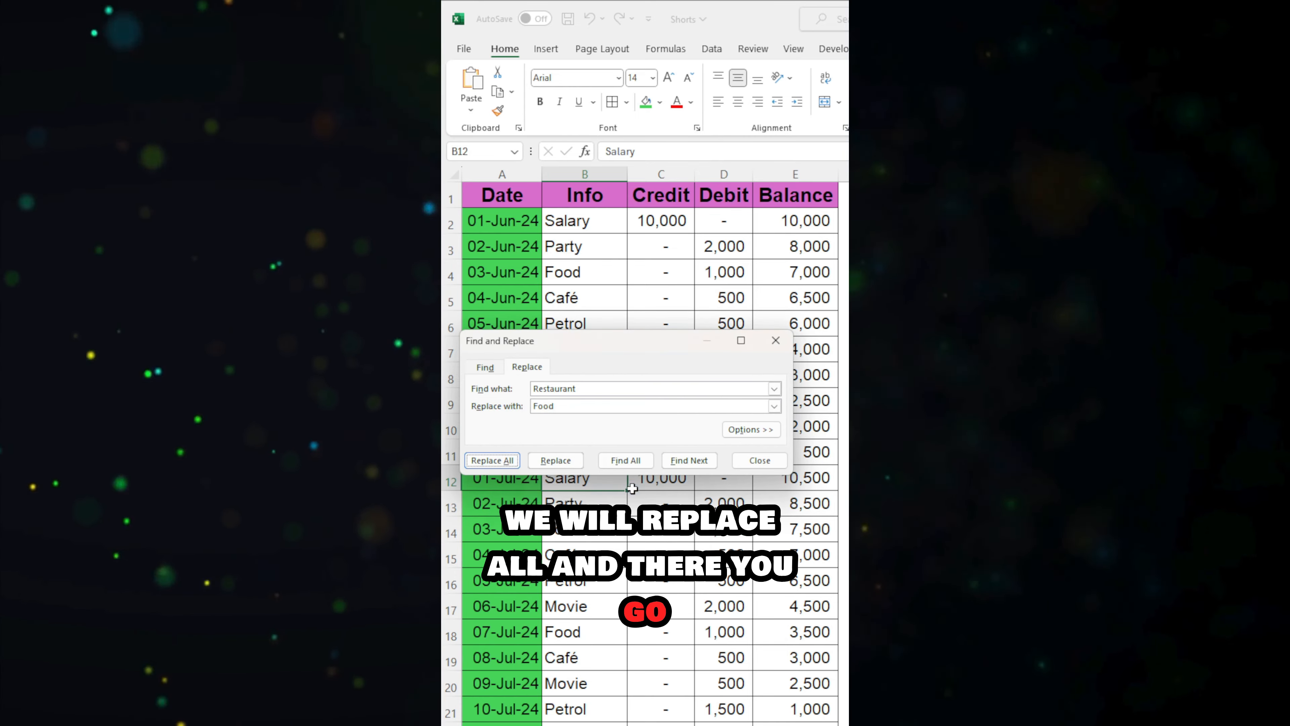
pyautogui.press('Escape')
pyautogui.click(602, 277)
pyautogui.keyDown('ctrl'); pyautogui.click(605, 386); pyautogui.keyUp('ctrl')
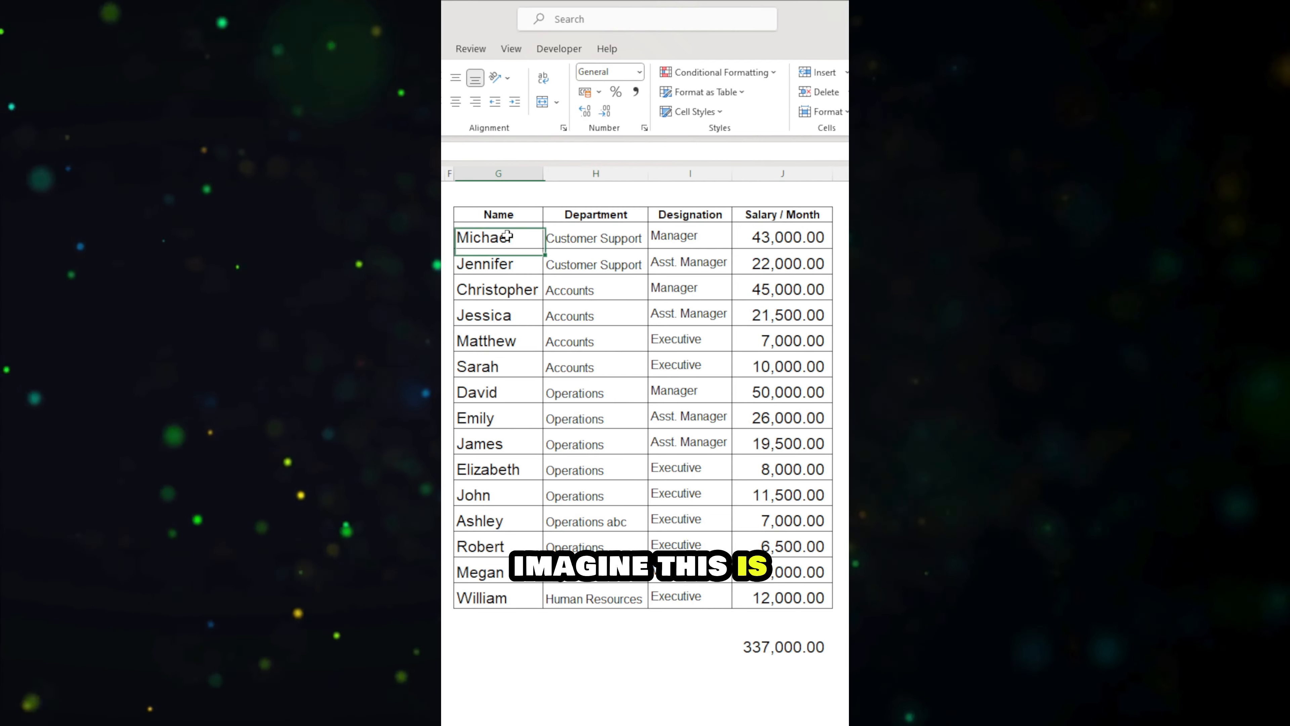
# Step: Pick out the ten highest values in the Salary / Month column one by one as a multiple selection
pyautogui.moveTo(506, 236); pyautogui.dragTo(833, 587)
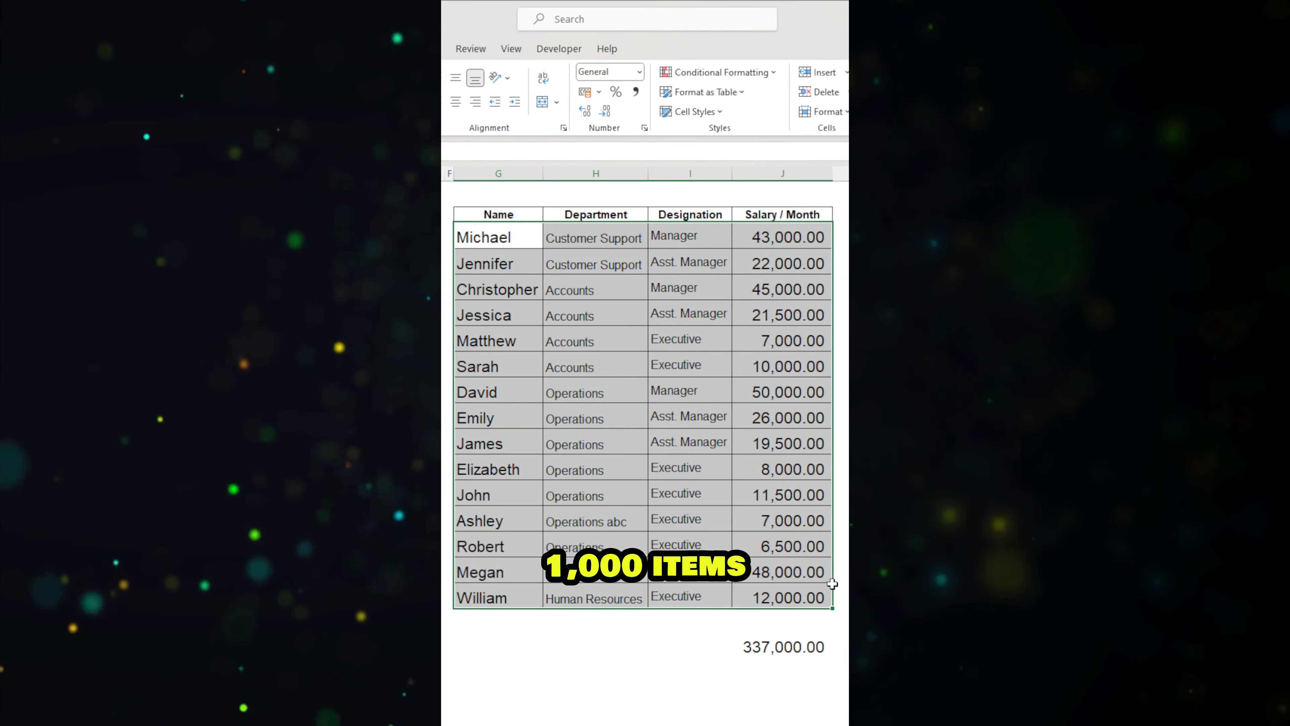
pyautogui.click(690, 545)
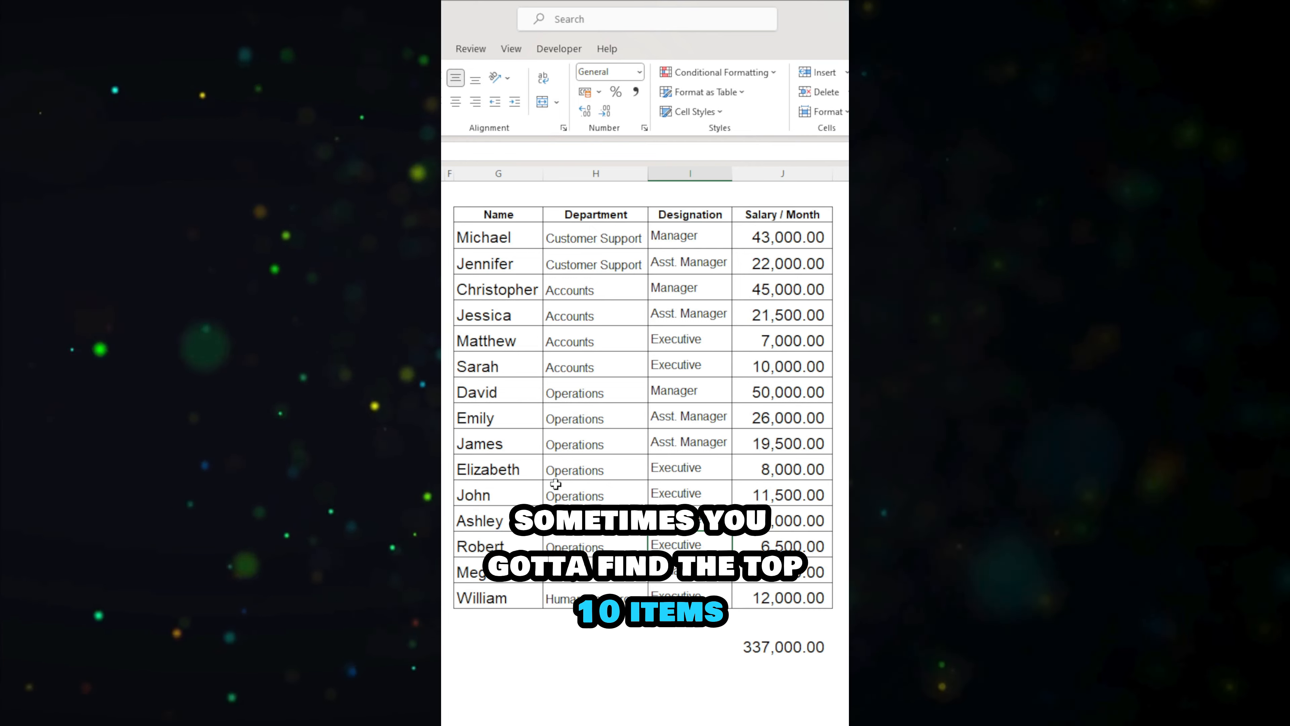
pyautogui.click(589, 419)
pyautogui.click(739, 393)
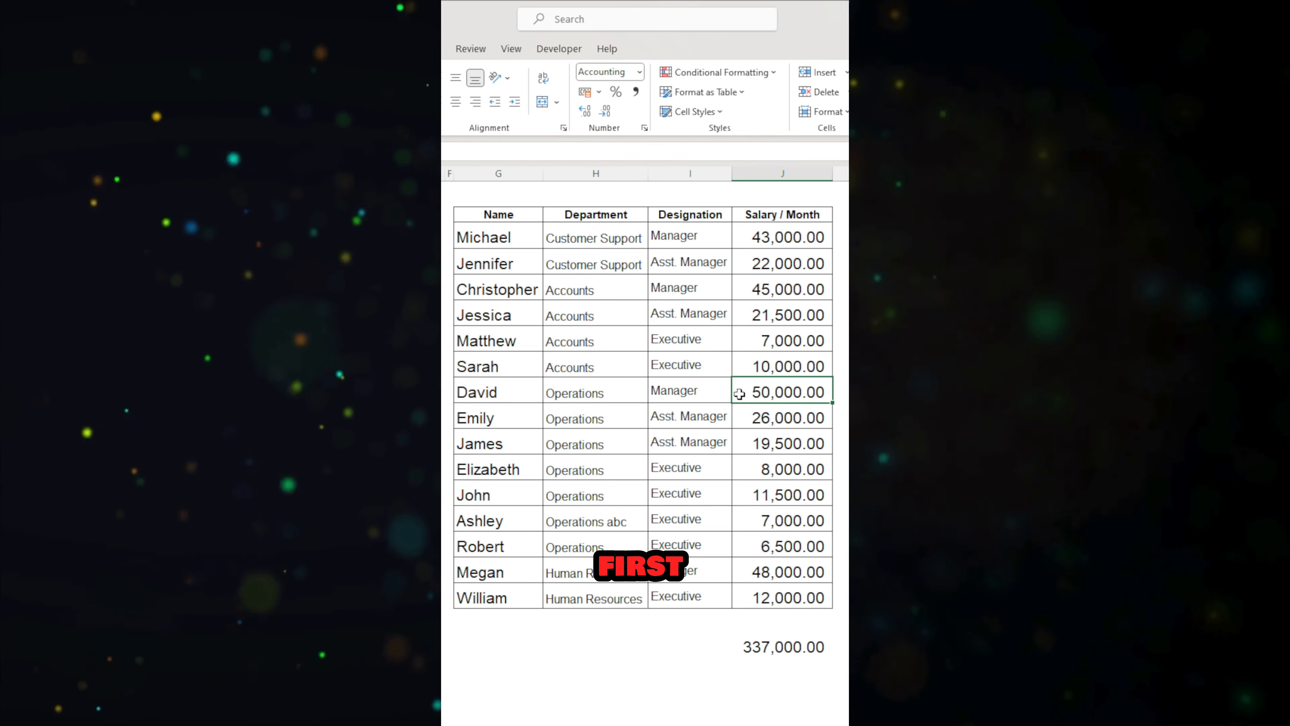
pyautogui.keyDown('ctrl'); pyautogui.click(749, 247); pyautogui.keyUp('ctrl')
pyautogui.keyDown('ctrl'); pyautogui.click(757, 418); pyautogui.keyUp('ctrl')
pyautogui.keyDown('ctrl'); pyautogui.click(759, 314); pyautogui.keyUp('ctrl')
pyautogui.keyDown('ctrl'); pyautogui.click(762, 261); pyautogui.keyUp('ctrl')
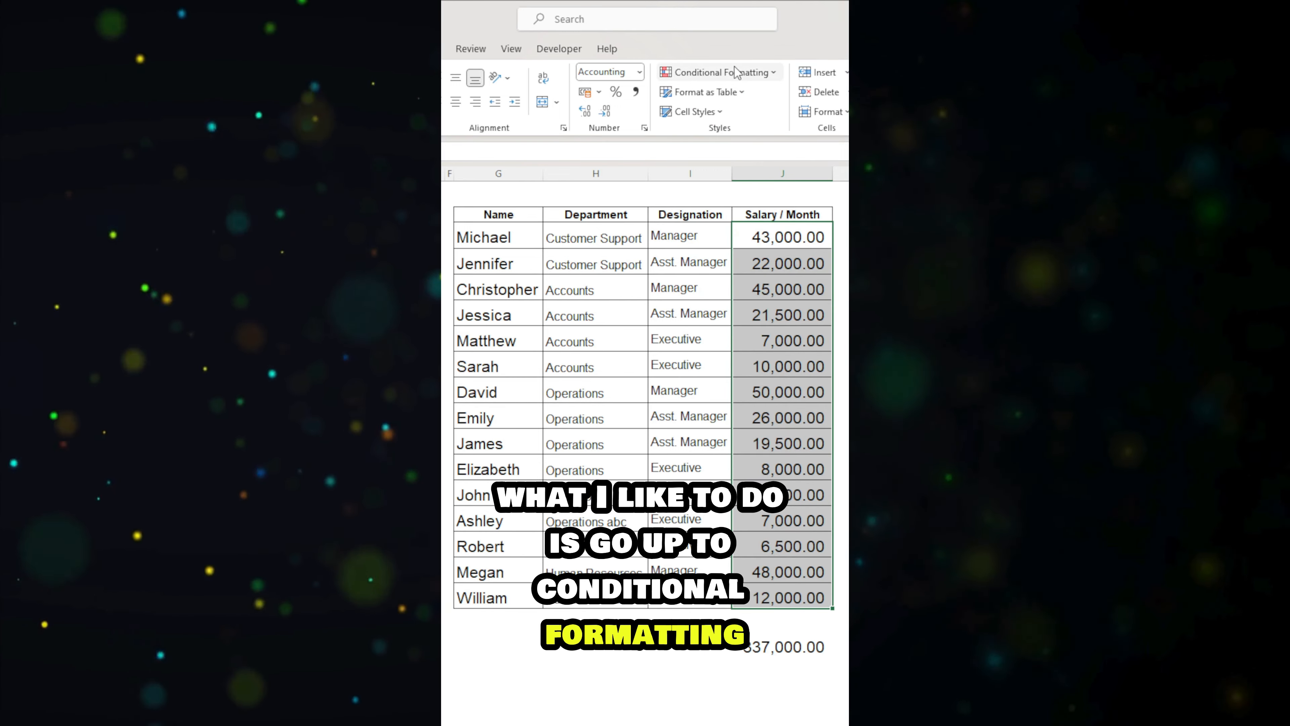
# Step: Highlight the top 5 Salary / Month values with a Top 10 Items conditional formatting rule using Yellow Fill with Dark Yellow Text
pyautogui.click(731, 72)
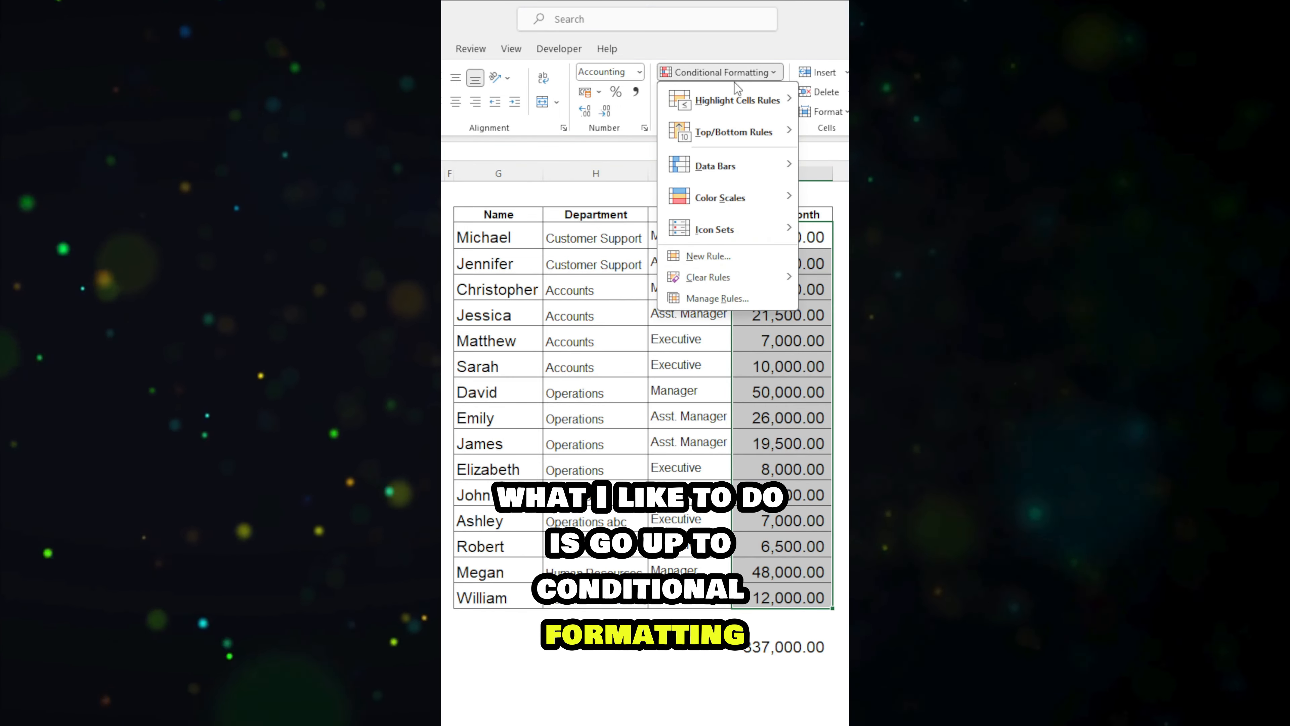
pyautogui.moveTo(736, 132)
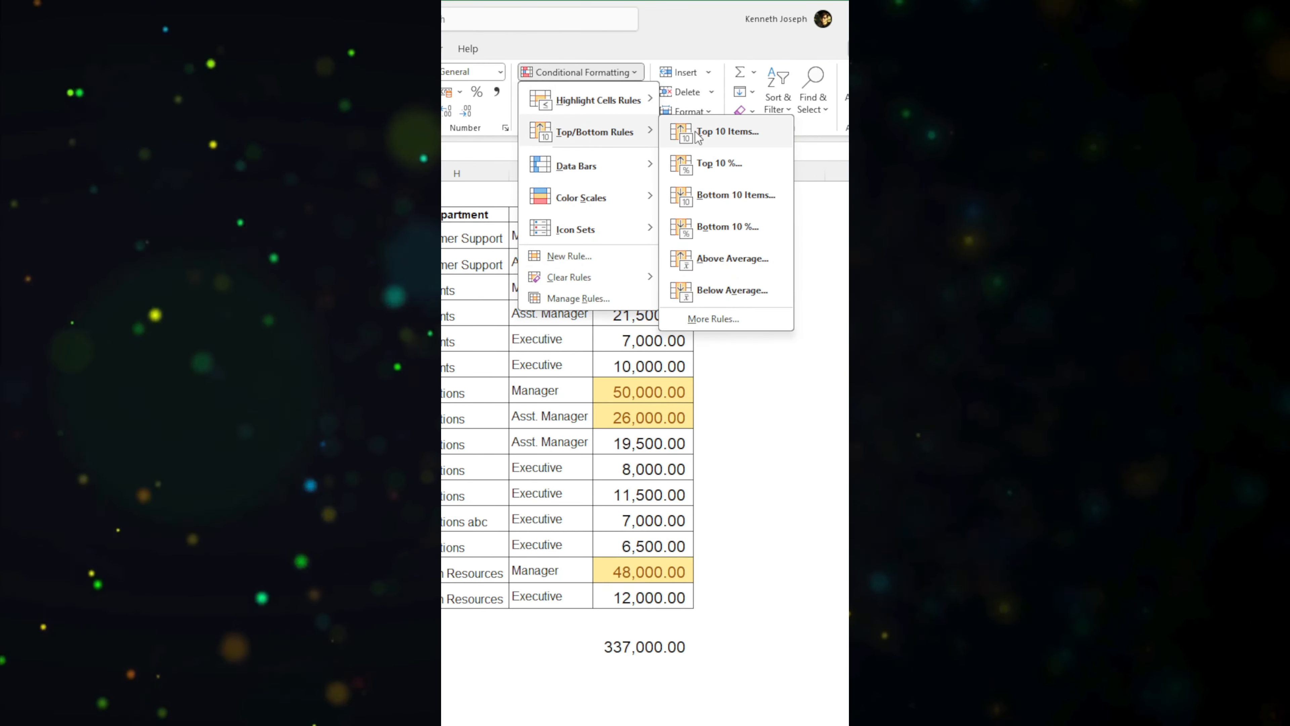
pyautogui.click(733, 133)
pyautogui.click(528, 448)
pyautogui.click(528, 448)
pyautogui.click(528, 448)
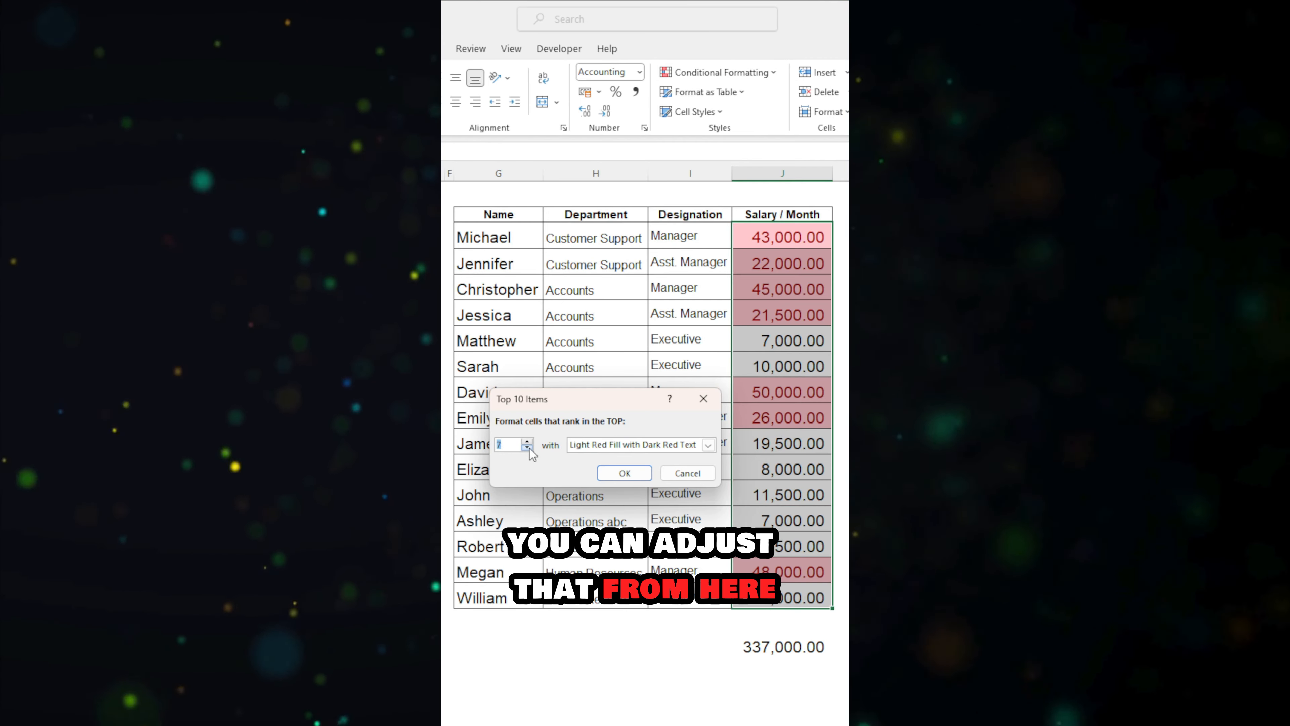
pyautogui.click(529, 448)
pyautogui.click(528, 448)
pyautogui.click(625, 444)
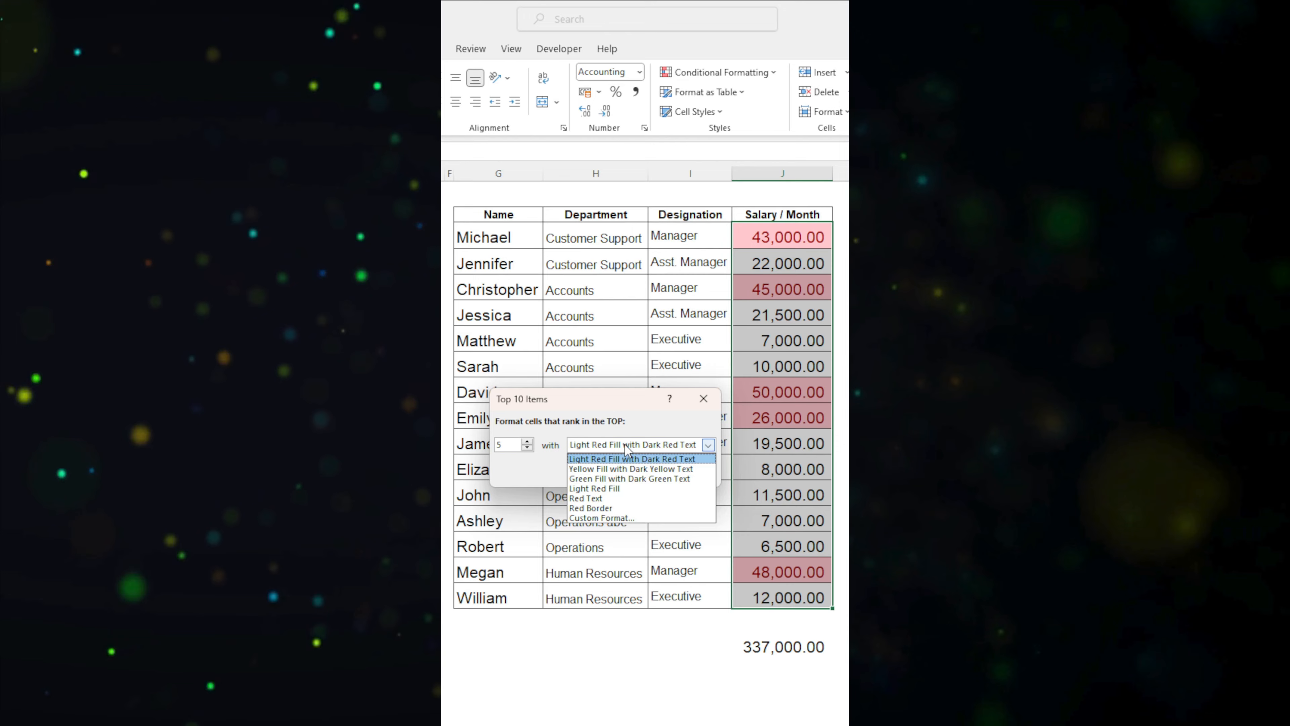
pyautogui.click(625, 465)
pyautogui.click(625, 472)
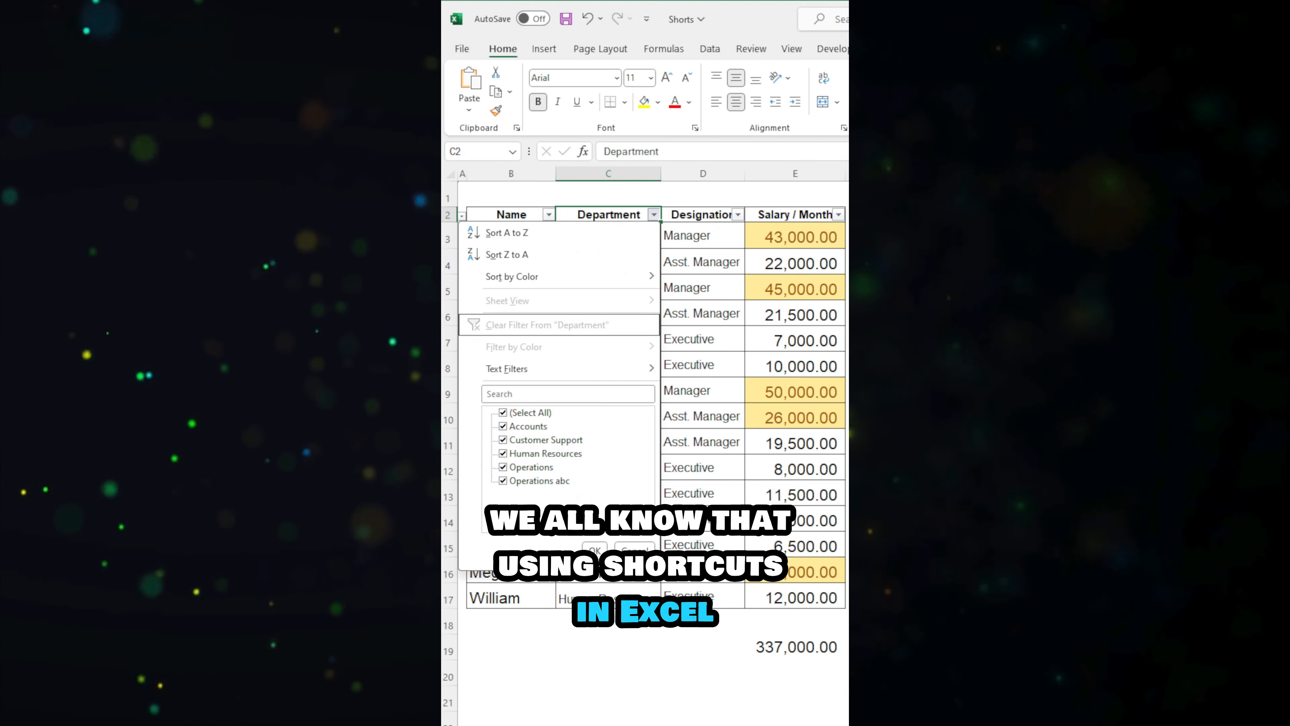
# Step: Explore the filter options of the Department and Designation headers in C2 and D2
pyautogui.press('e')
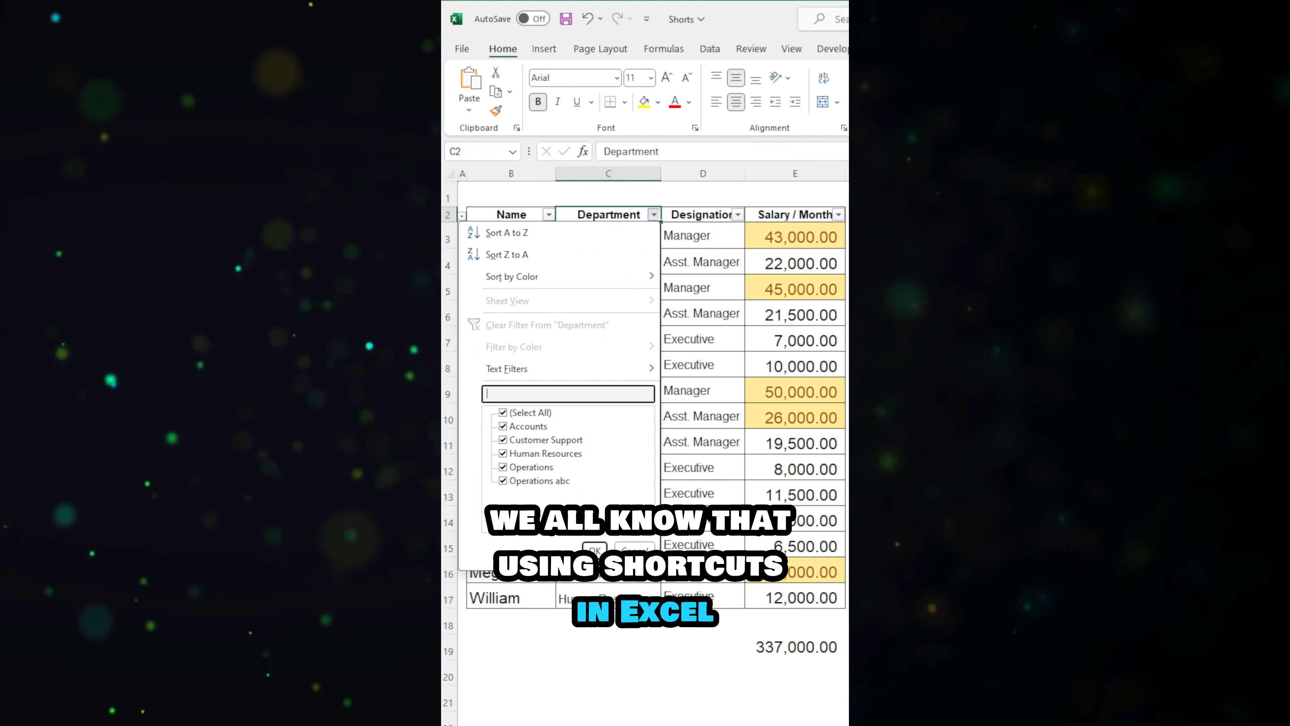
pyautogui.press('Down')
pyautogui.press('space')
pyautogui.press('Return')
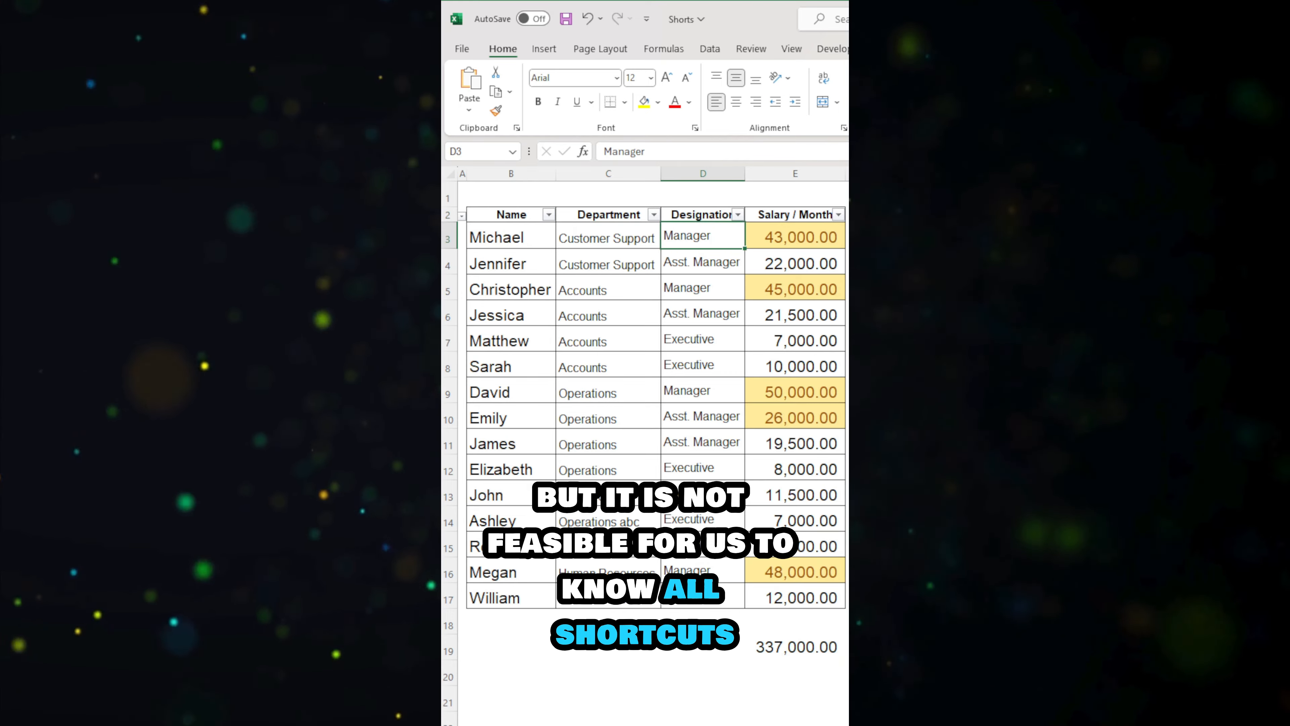
pyautogui.press('Up')
pyautogui.hotkey('alt', 'Down')
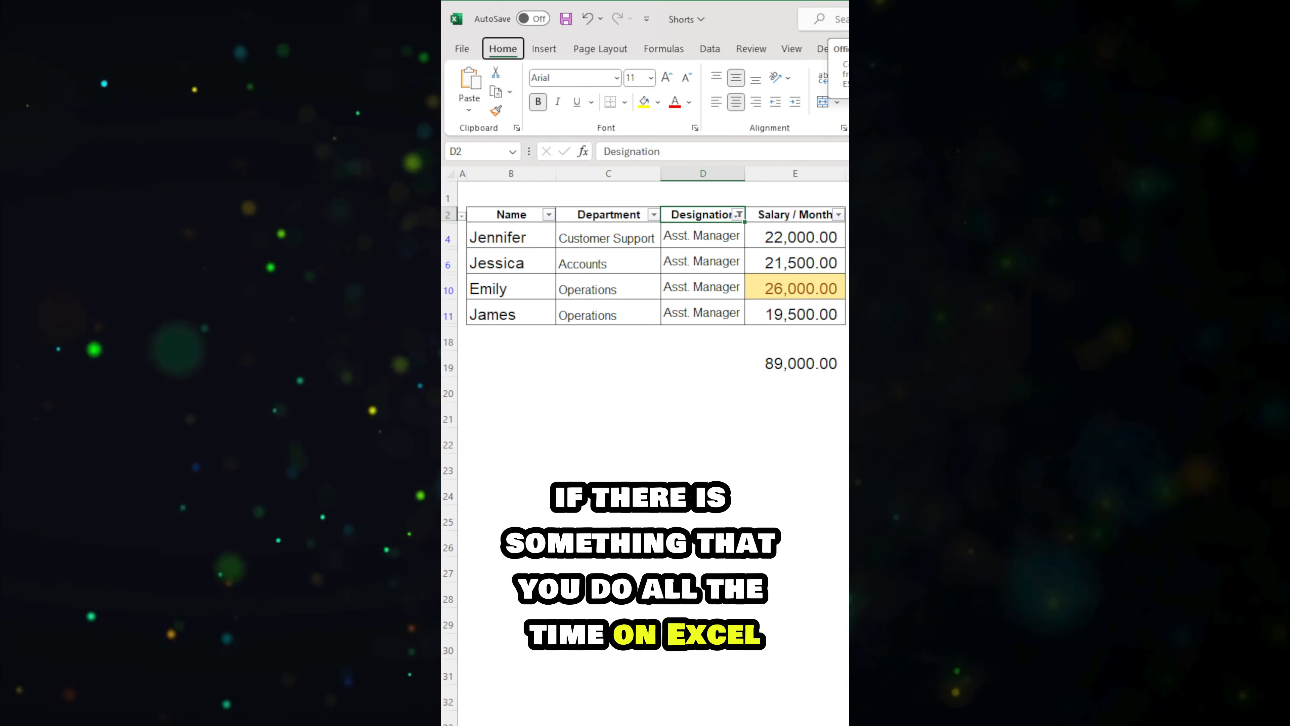
pyautogui.press('f')
pyautogui.press('s')
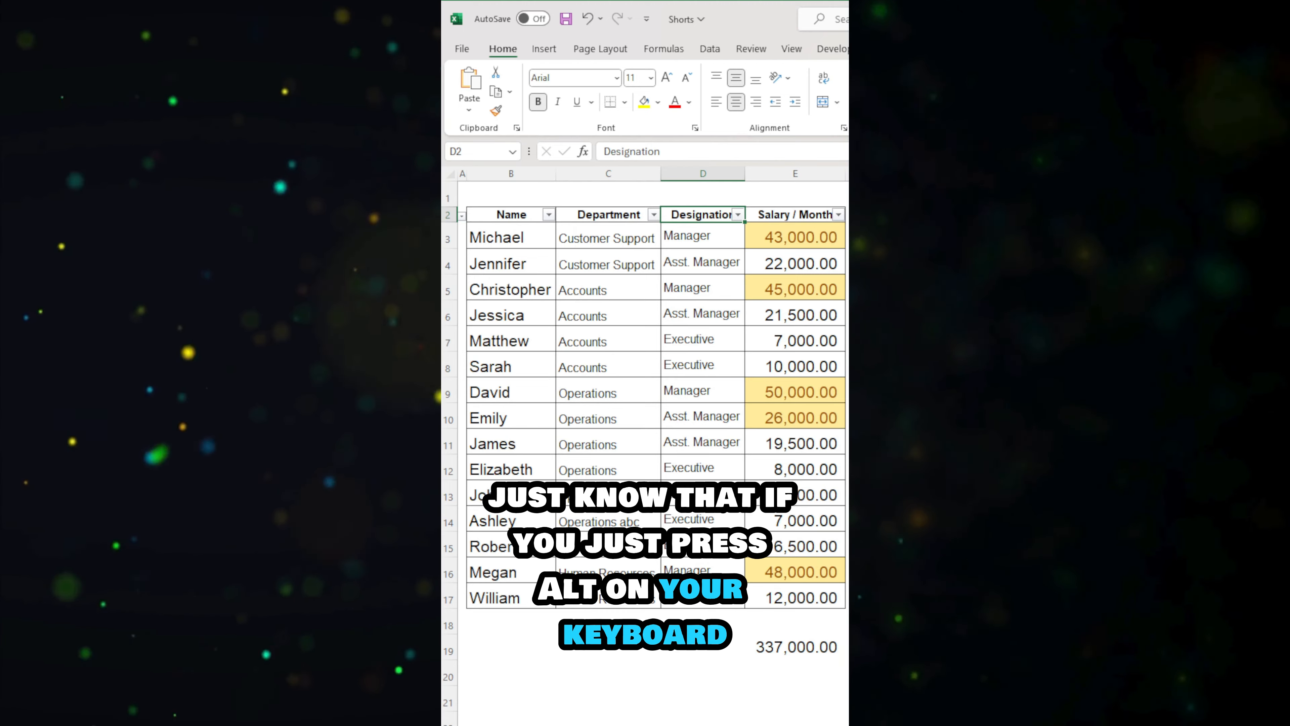
# Step: Turn on Wrap Text for the Customer Support cell C3 and turn it off again
pyautogui.press('alt')
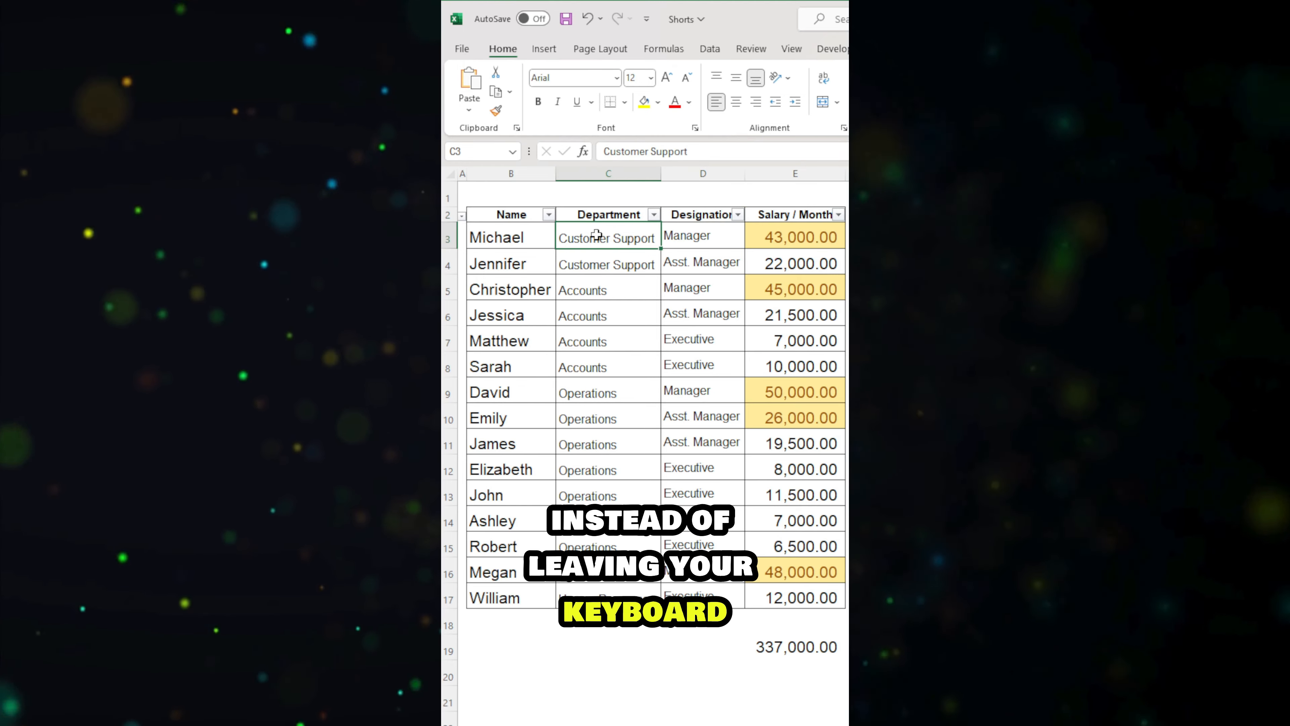
pyautogui.click(822, 79)
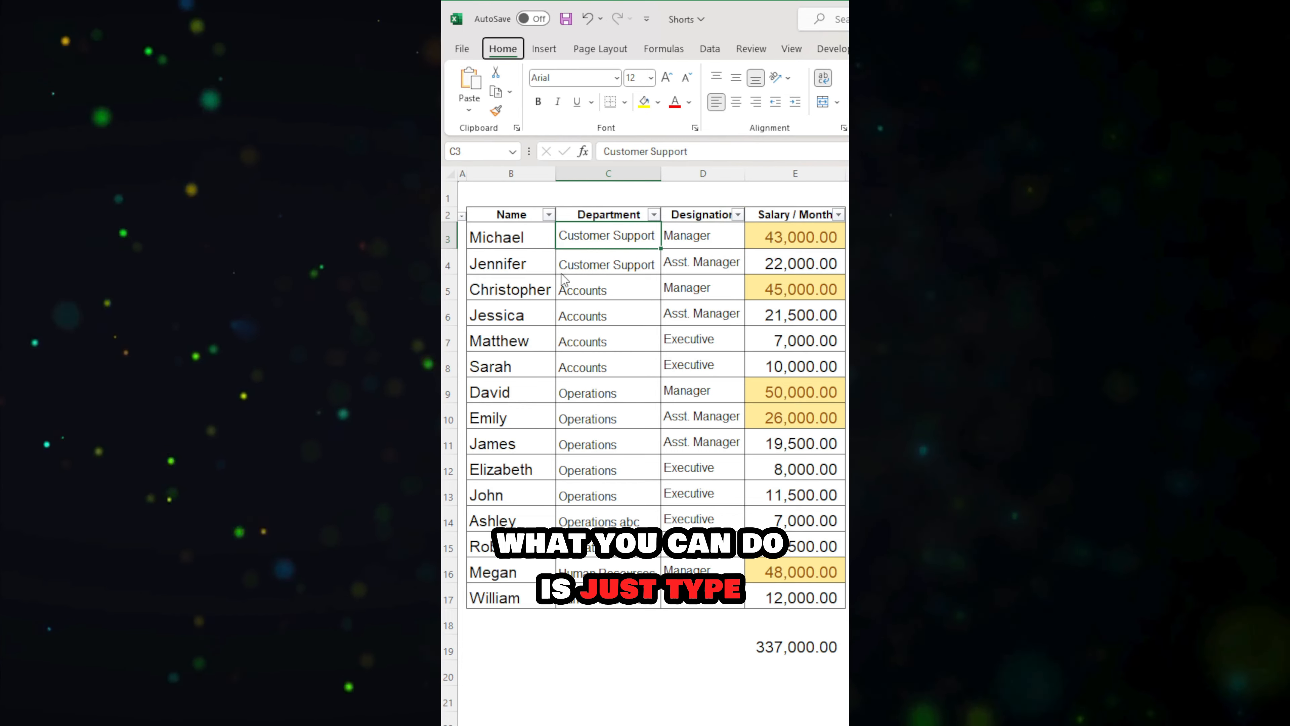
pyautogui.press('alt')
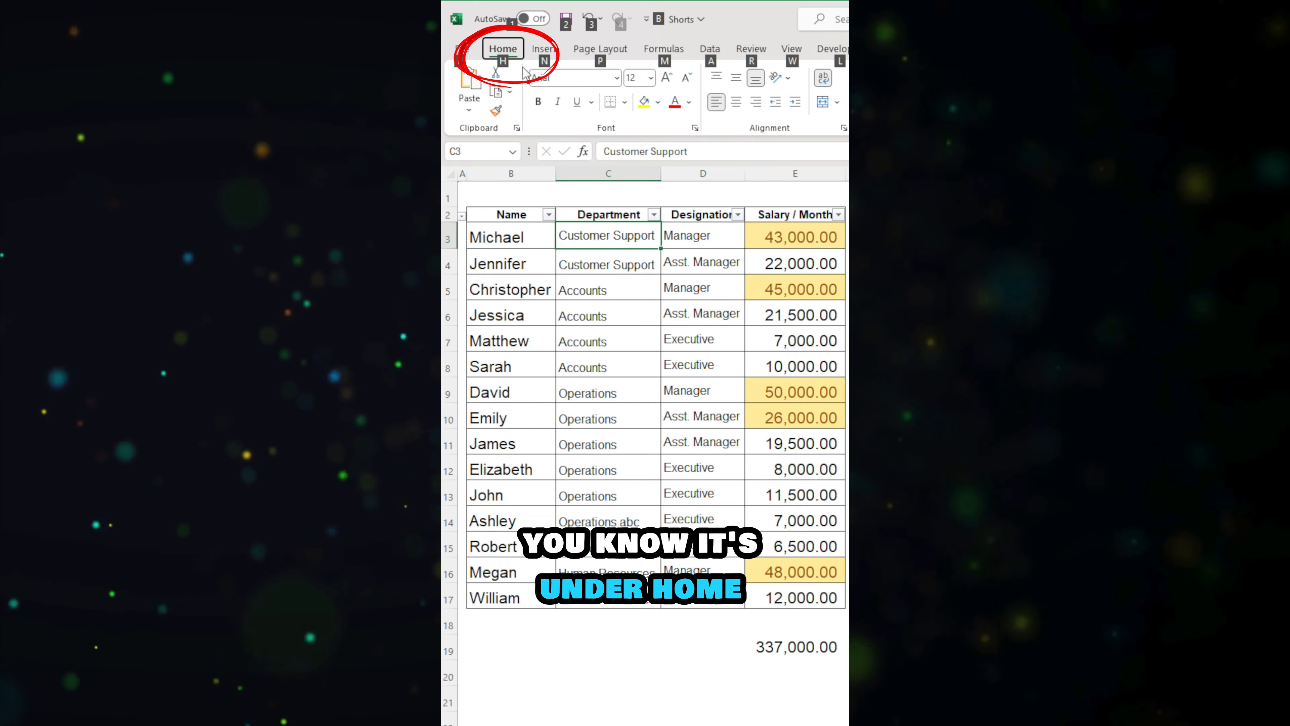
pyautogui.press('h')
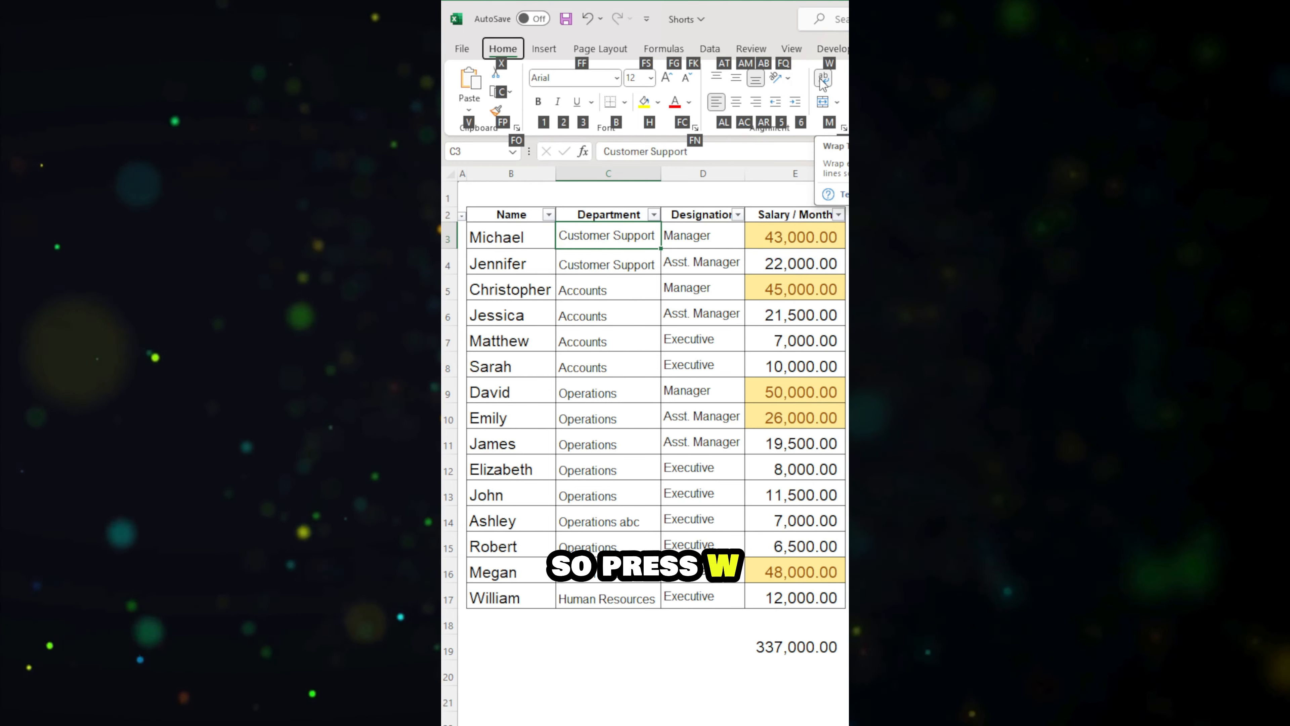
pyautogui.press('w')
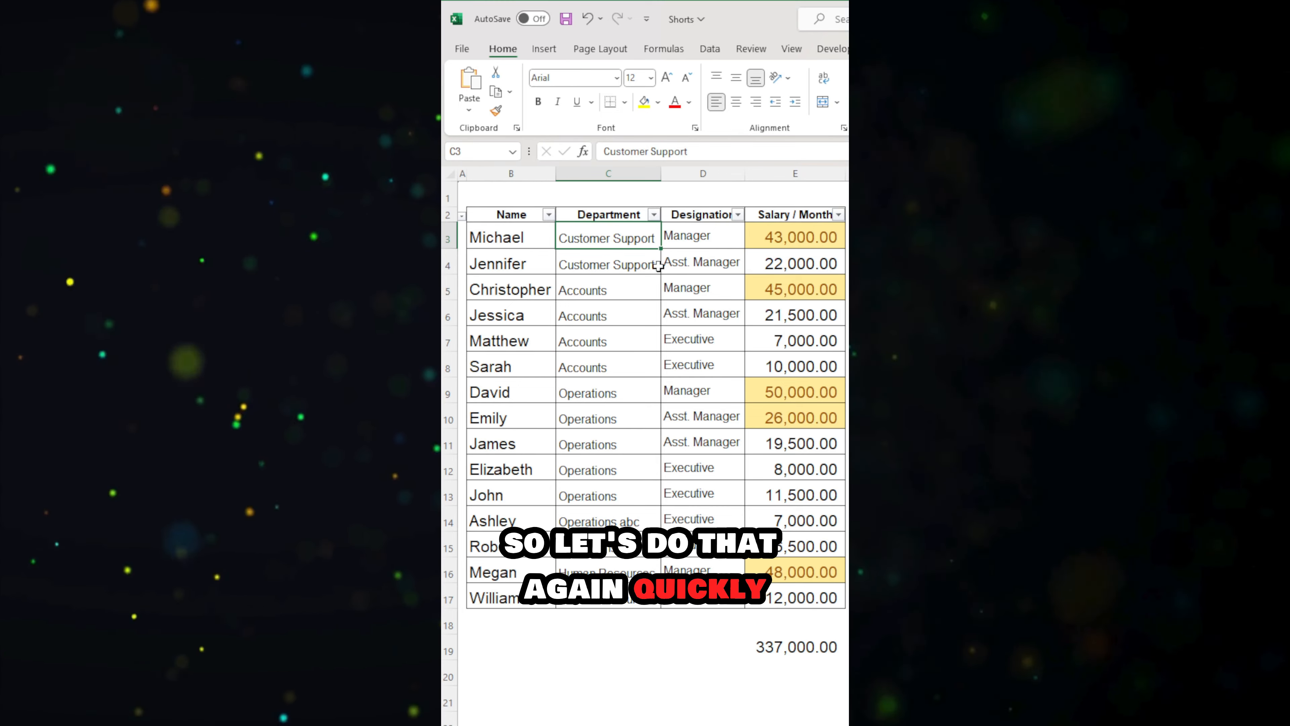
pyautogui.press('alt')
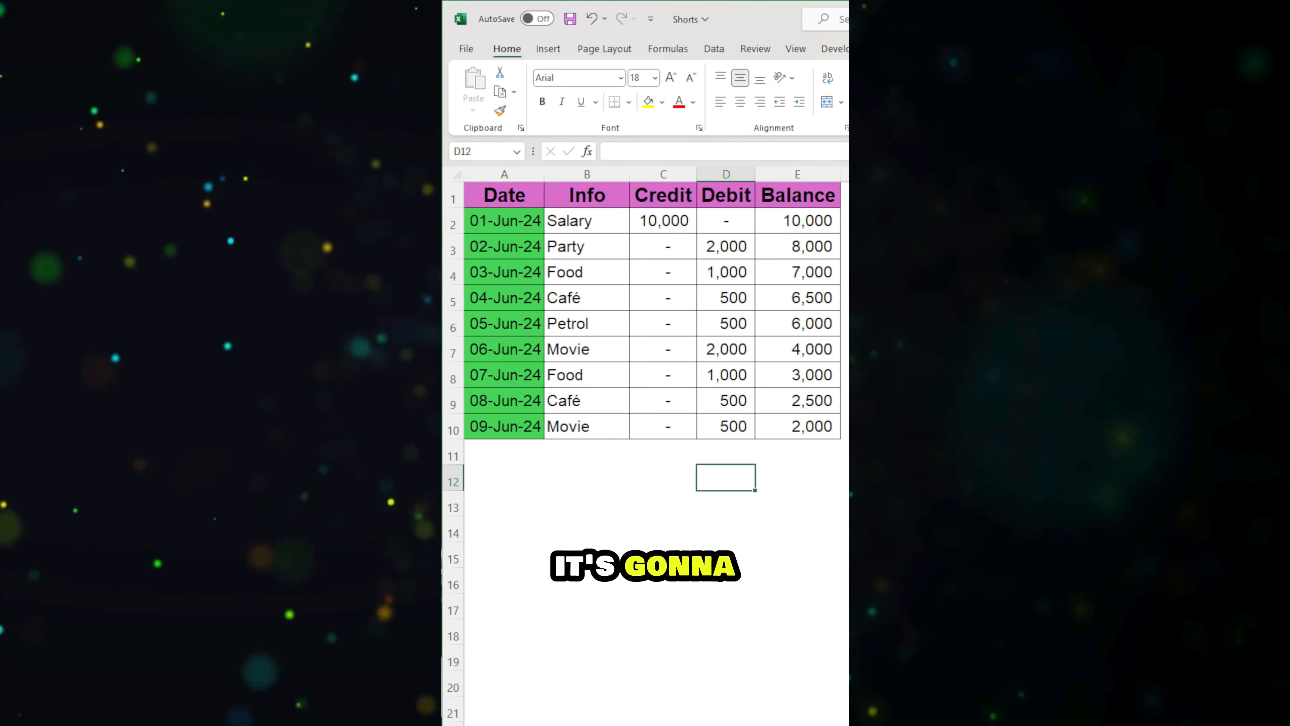
# Step: Total the Debit column in D12 with AutoSum and clear the cell again
pyautogui.hotkey('alt', '=')
pyautogui.press('Return')
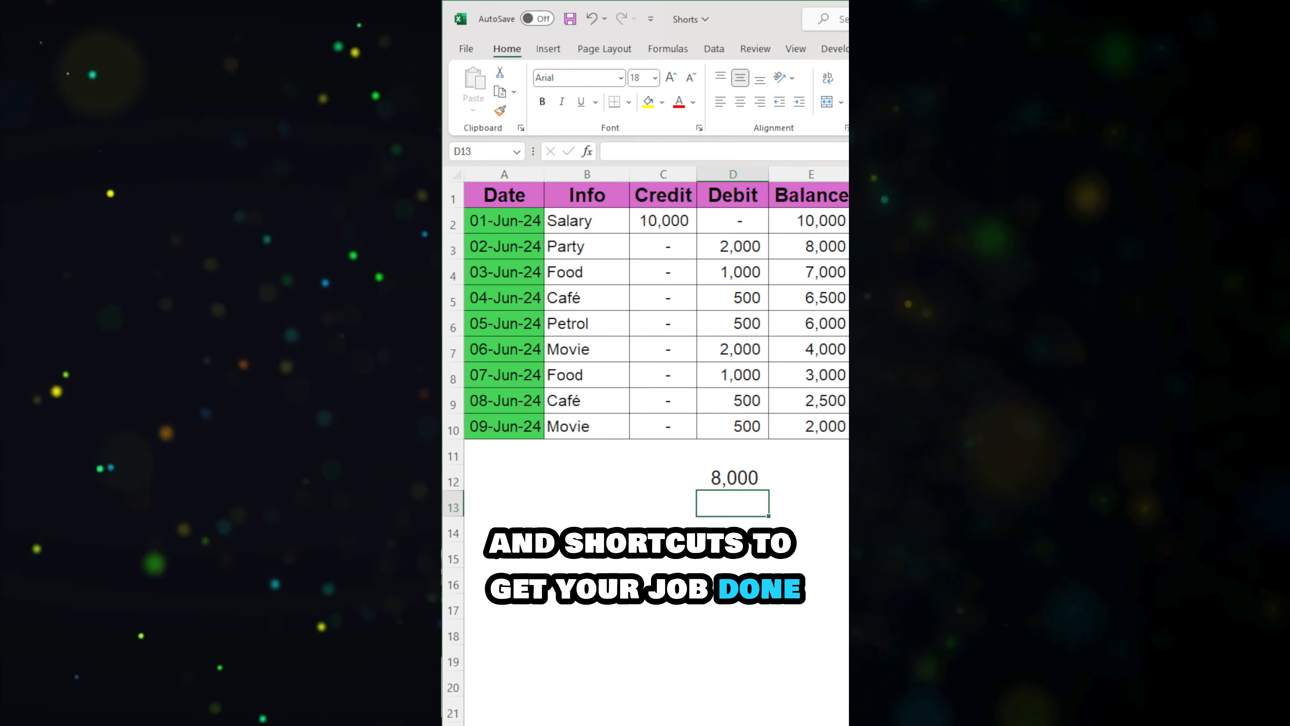
pyautogui.press('Up')
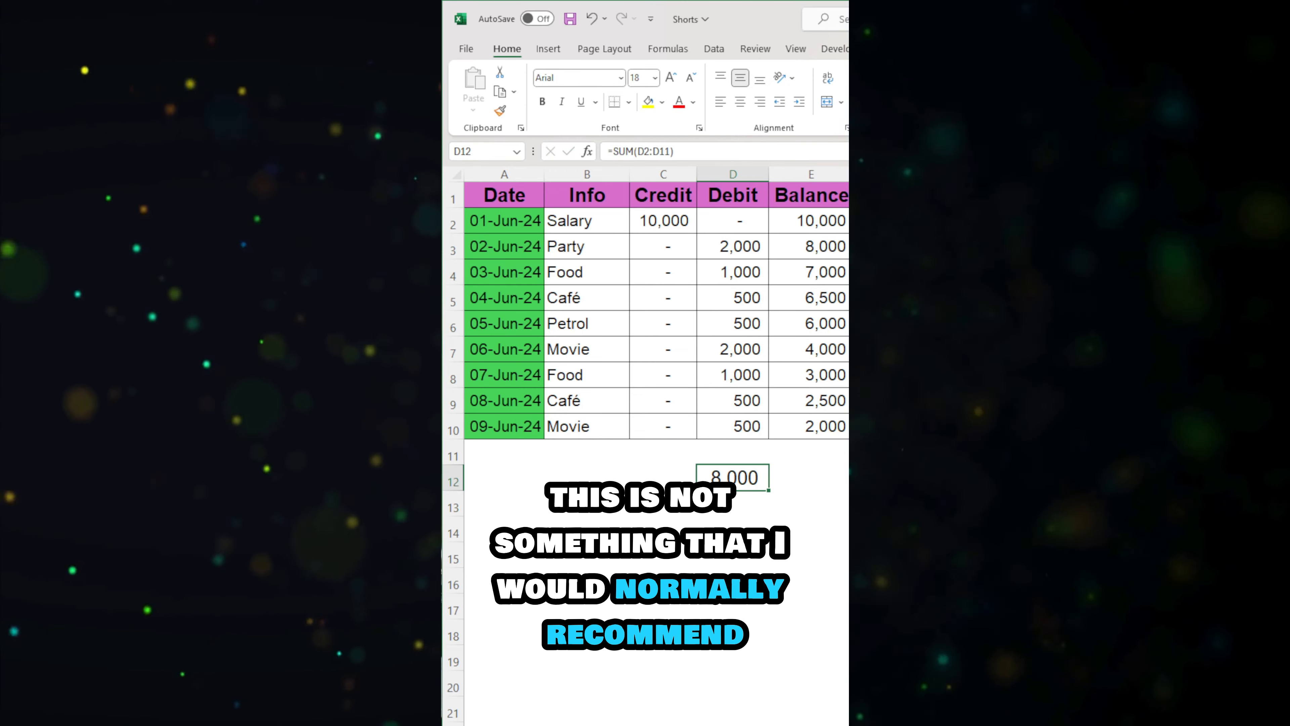
pyautogui.press('Delete')
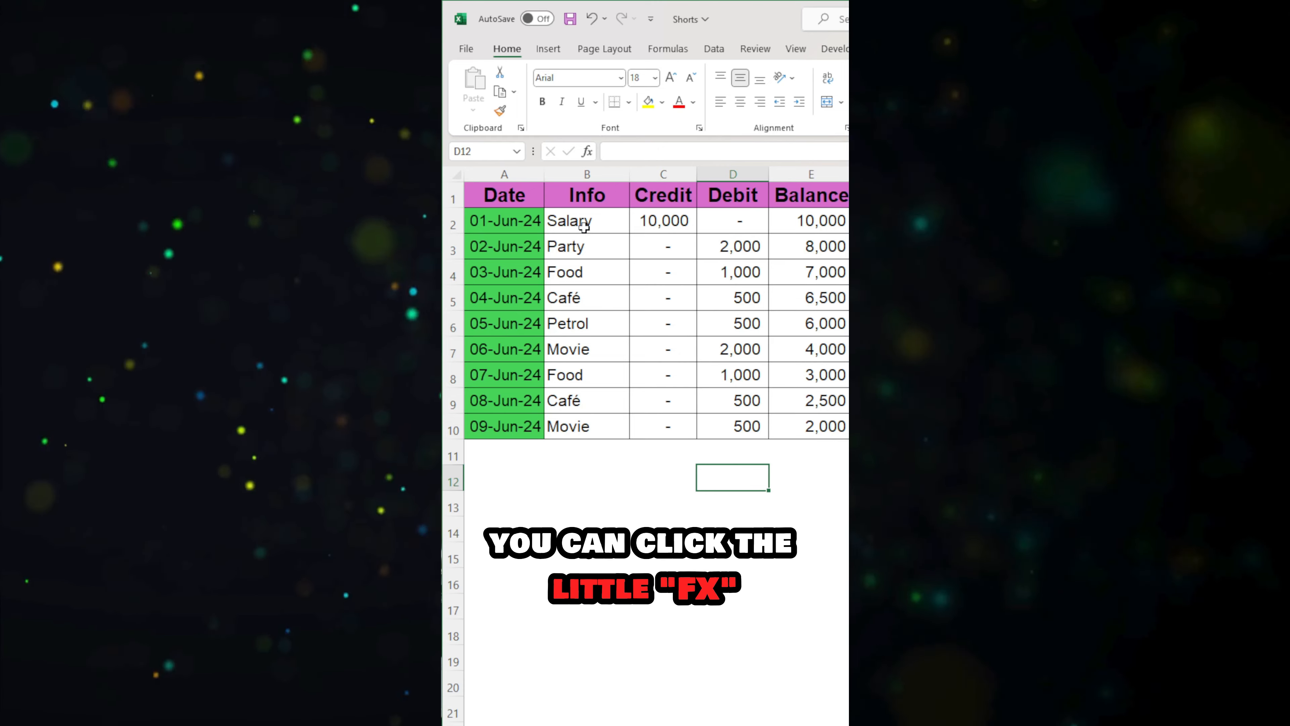
# Step: Start Insert Function in D12 and search for a function with the description "add cells"
pyautogui.click(589, 153)
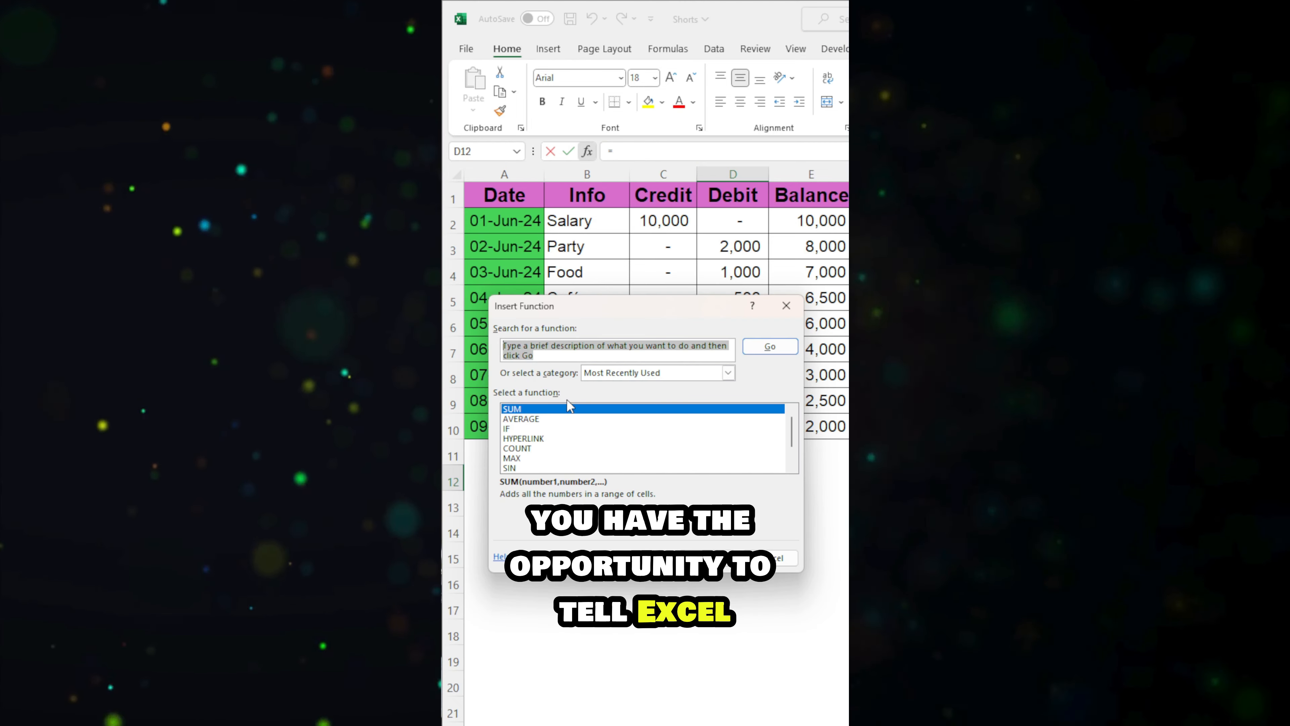
pyautogui.write('add cells')
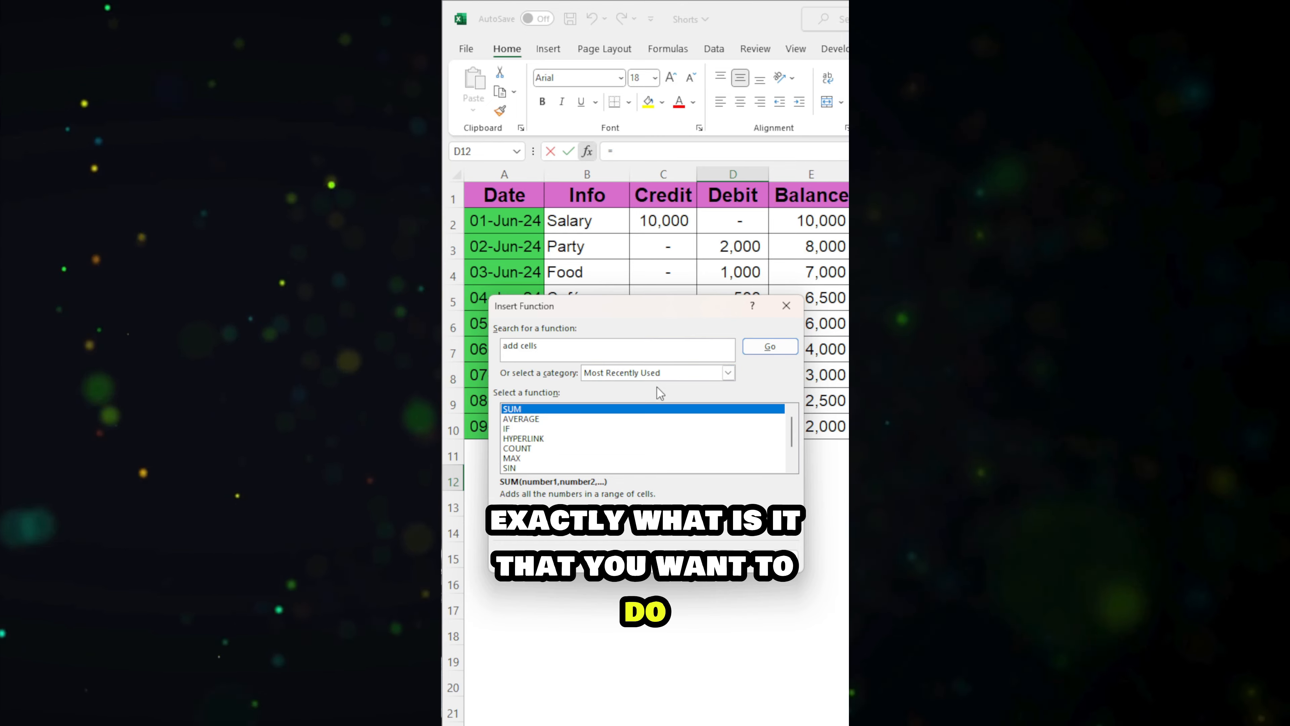
pyautogui.click(770, 347)
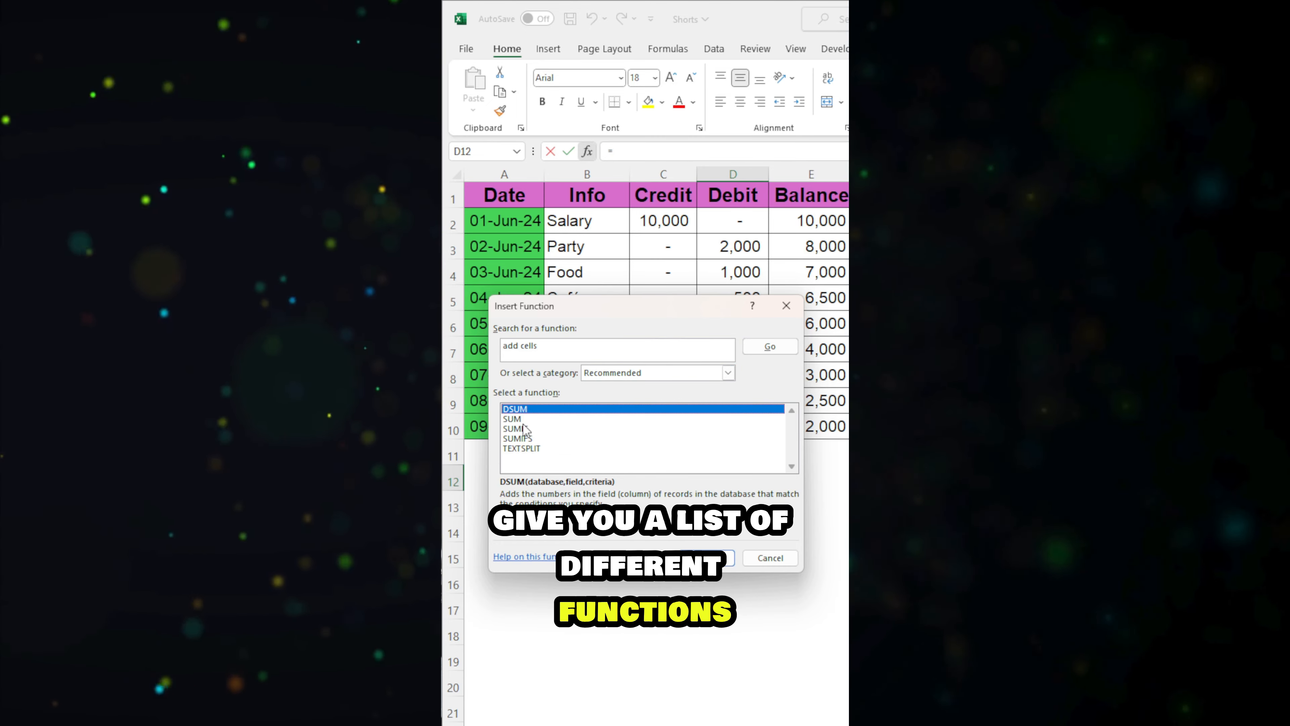
# Step: Review the descriptions of the suggested functions and choose SUM for cell D12
pyautogui.press('Down')
pyautogui.press('Down')
pyautogui.press('Down')
pyautogui.press('Down')
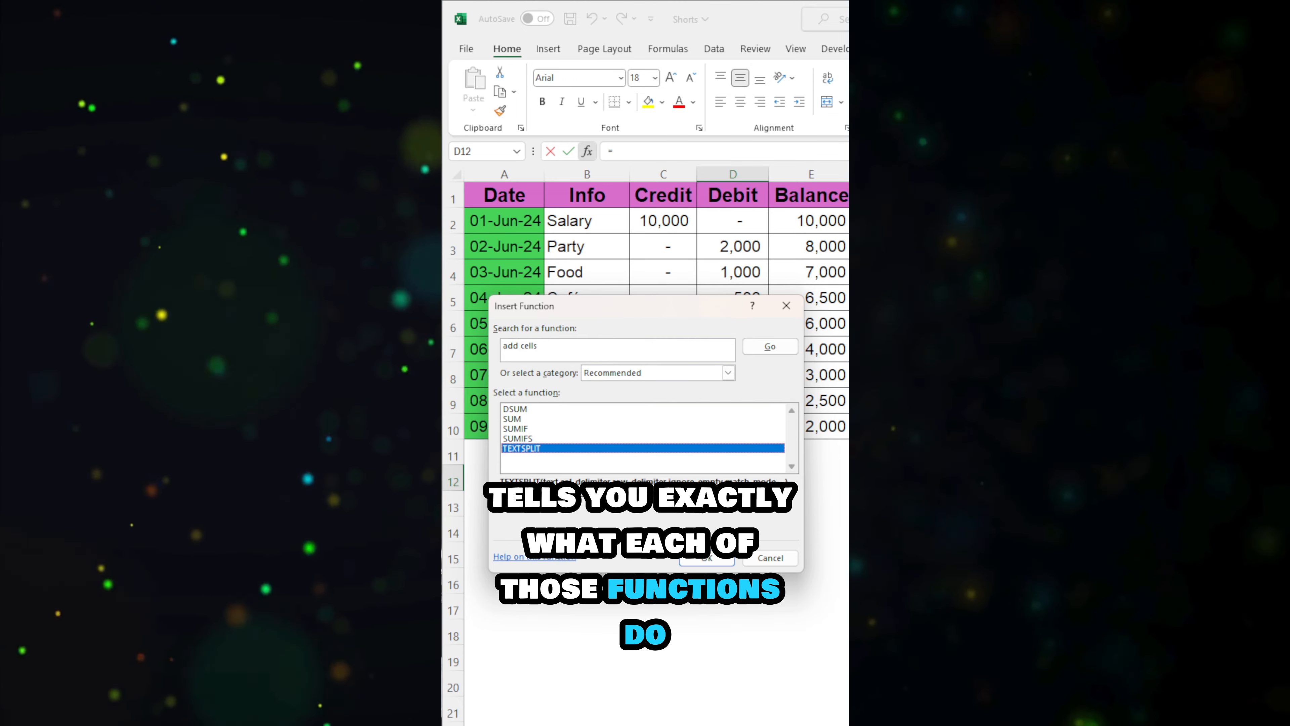
pyautogui.click(547, 439)
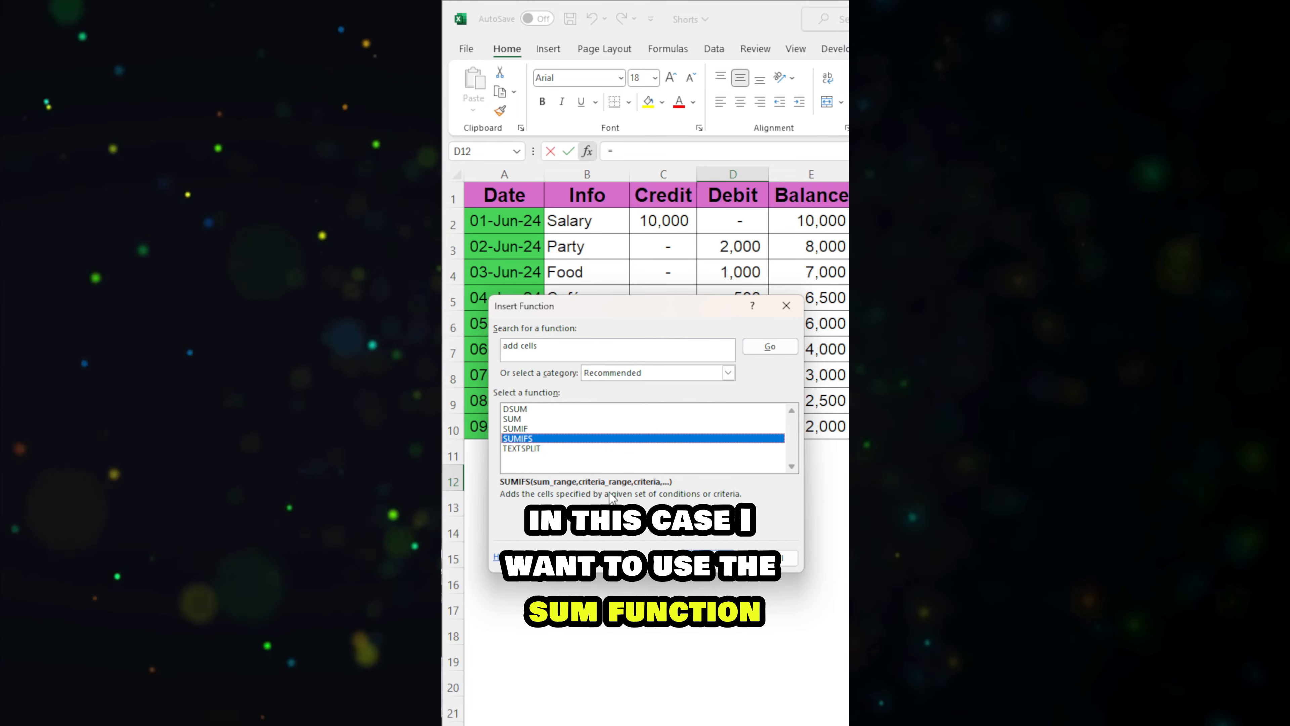
pyautogui.click(511, 420)
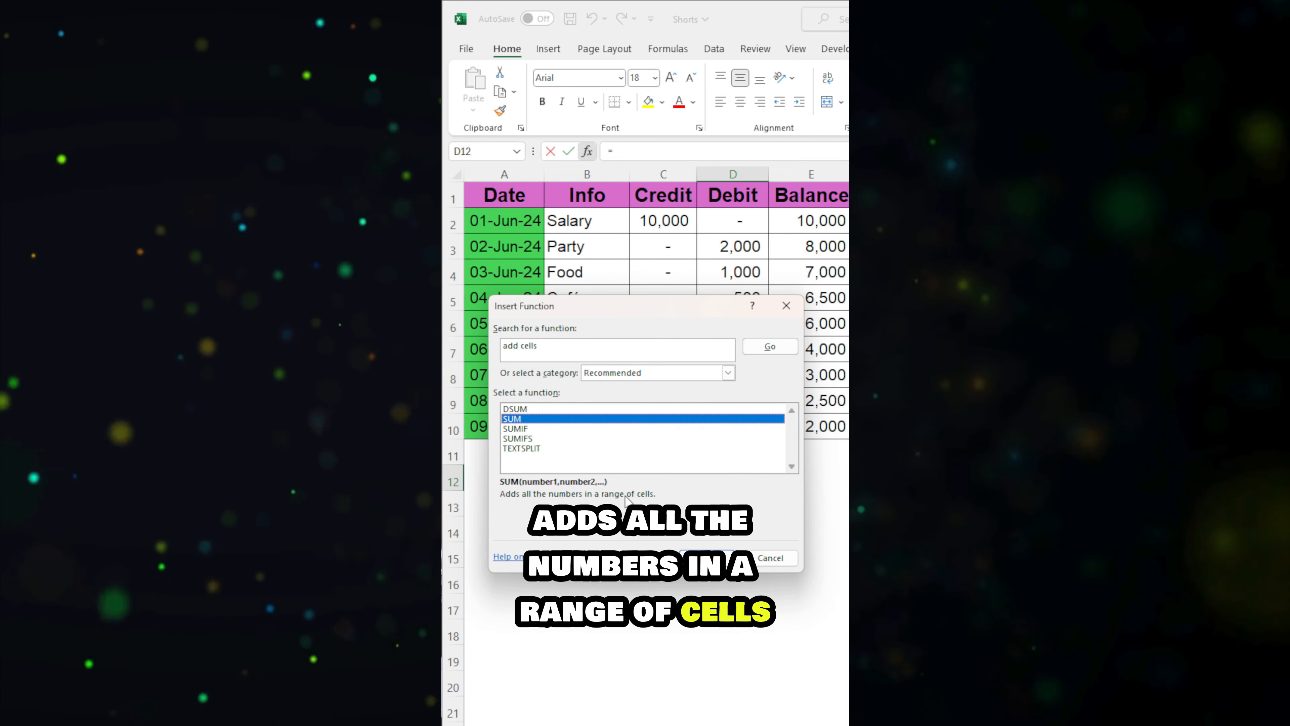
pyautogui.click(714, 559)
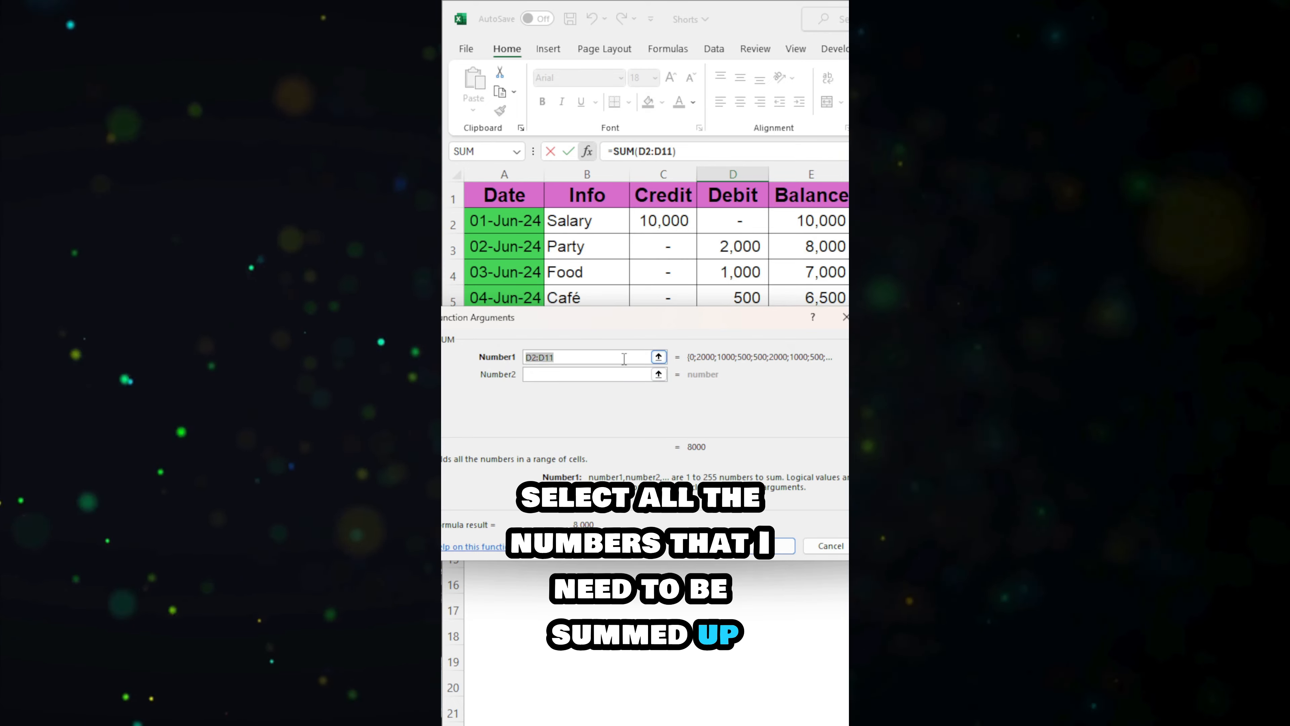
# Step: Set the first SUM argument to D2:D10 and complete the Debit total in D12
pyautogui.click(658, 356)
pyautogui.moveTo(724, 421); pyautogui.dragTo(731, 220)
pyautogui.click(762, 546)
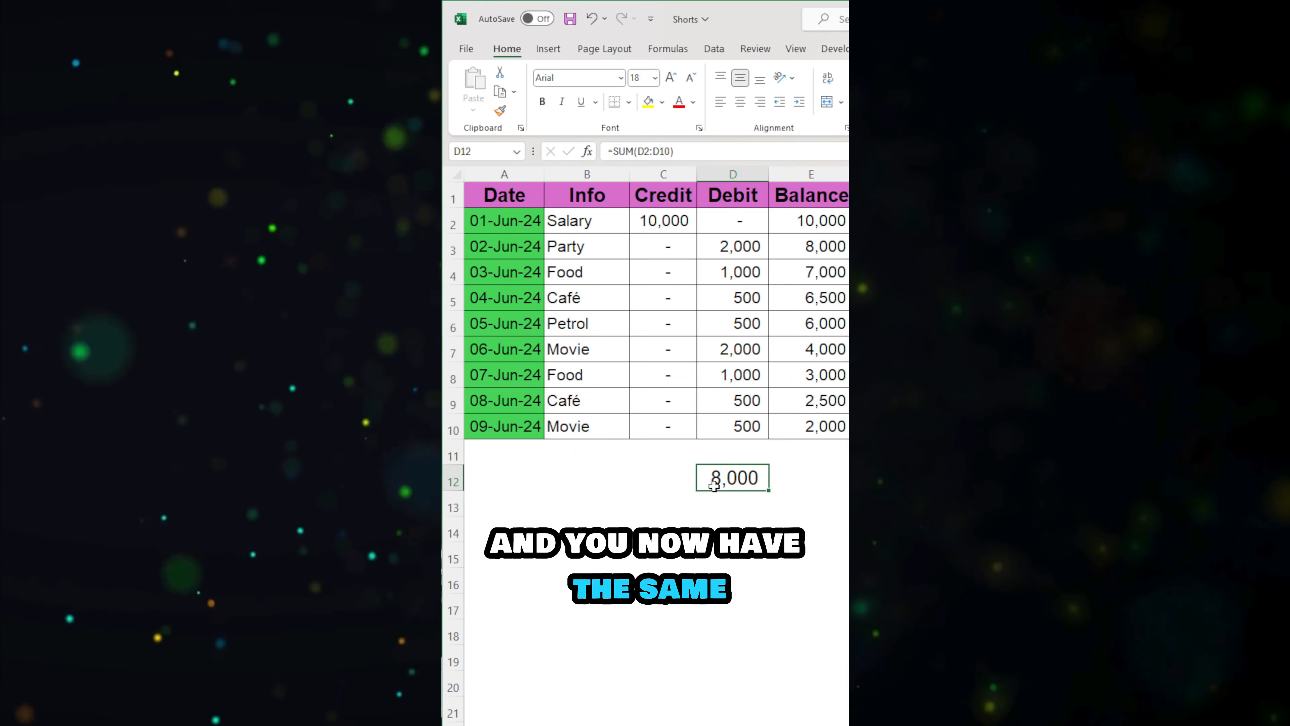
pyautogui.click(645, 151)
pyautogui.click(834, 491)
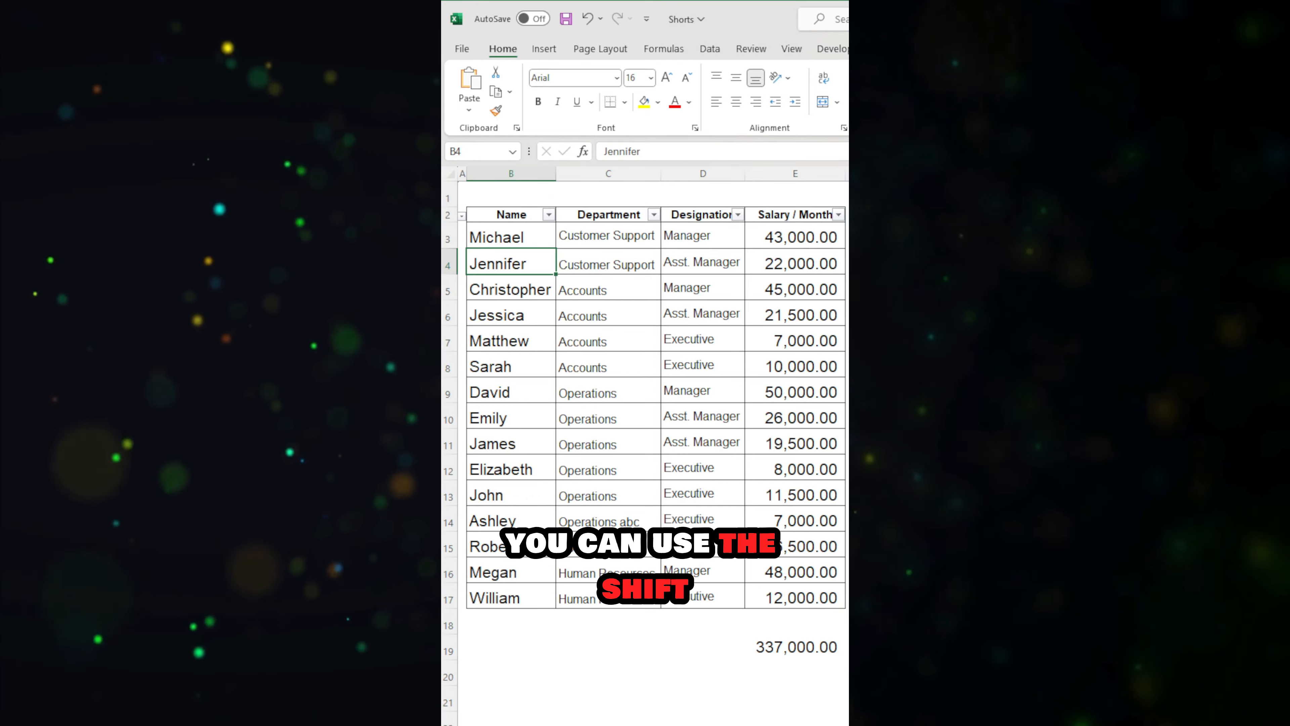
# Step: Select the entire row 4, select the entire column B, and return to cell B3
pyautogui.hotkey('shift', 'space')
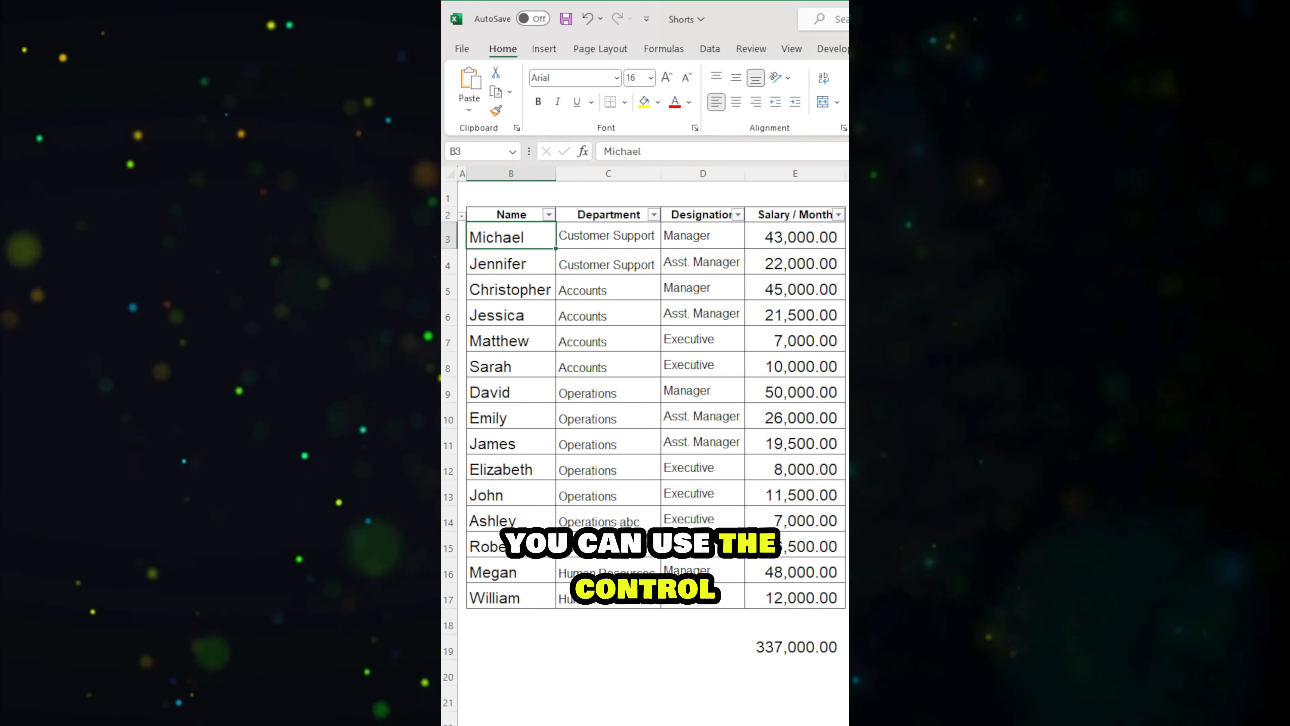
pyautogui.hotkey('ctrl', 'space')
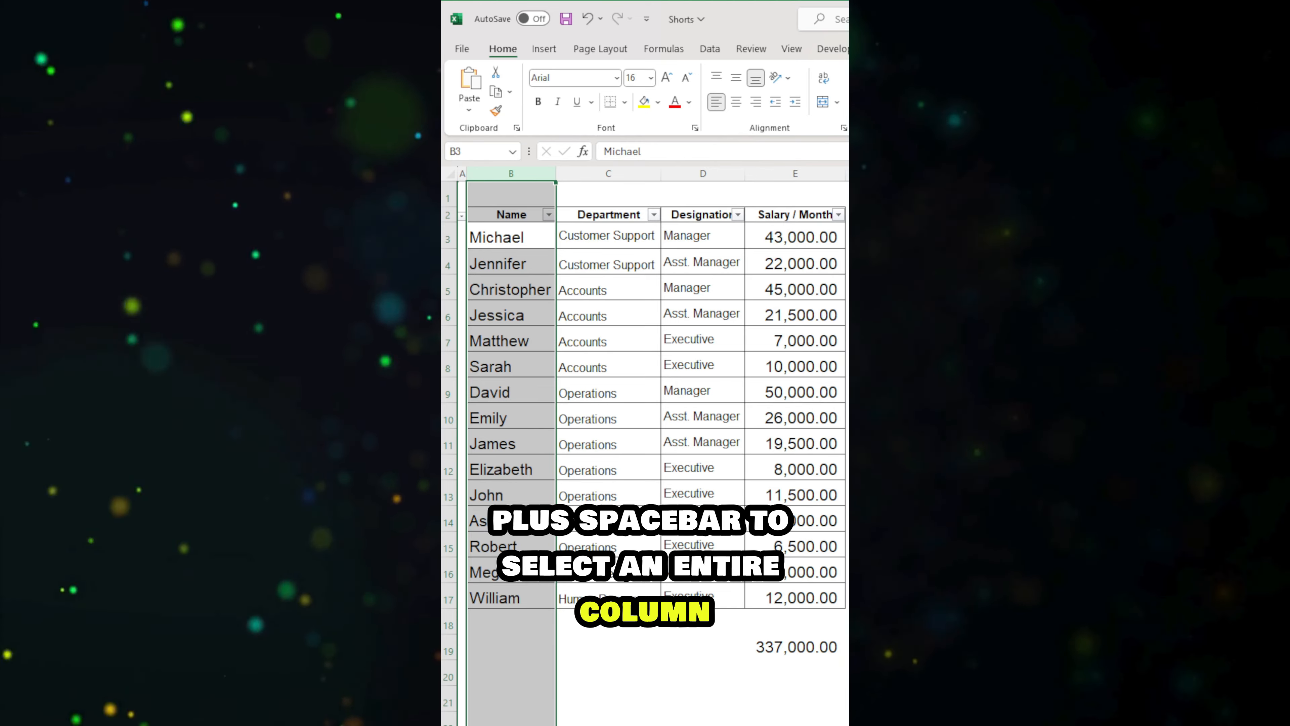
pyautogui.press('Right')
pyautogui.press('Down')
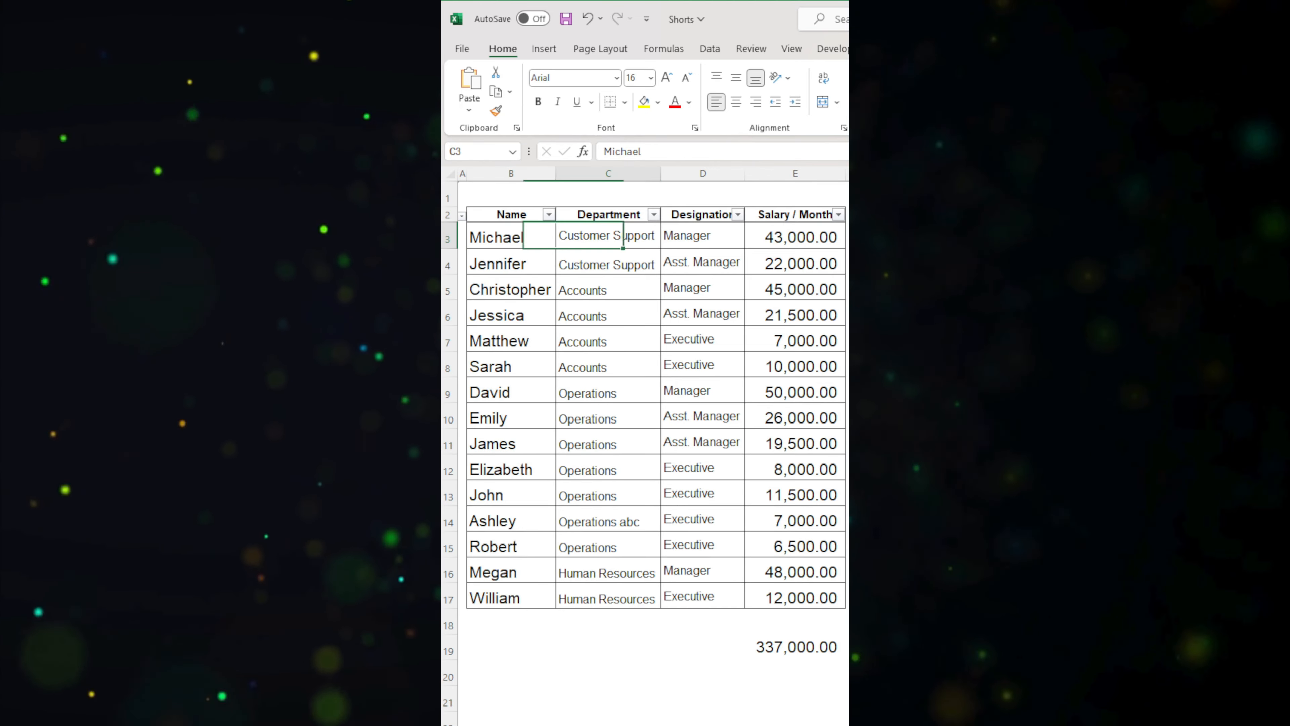
pyautogui.press('Left')
pyautogui.press('Up')
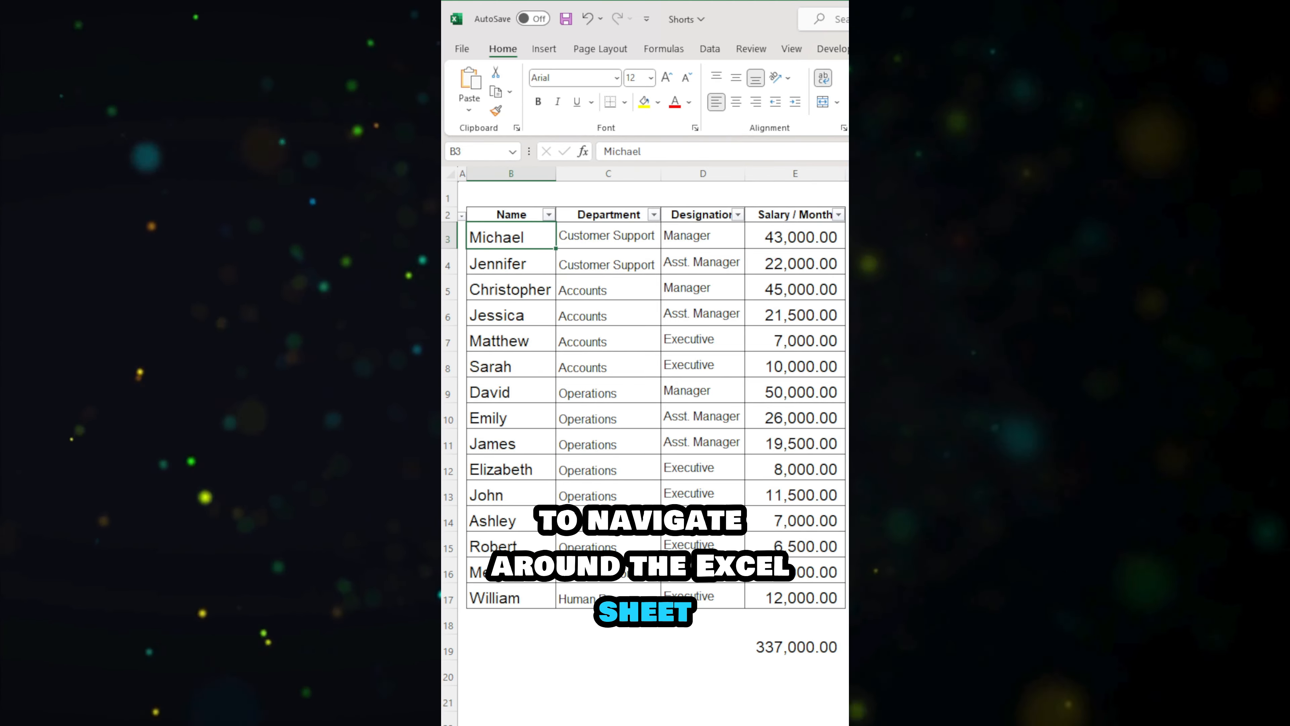
# Step: Select the table data from B4 through its last row and column at E17
pyautogui.press('Down')
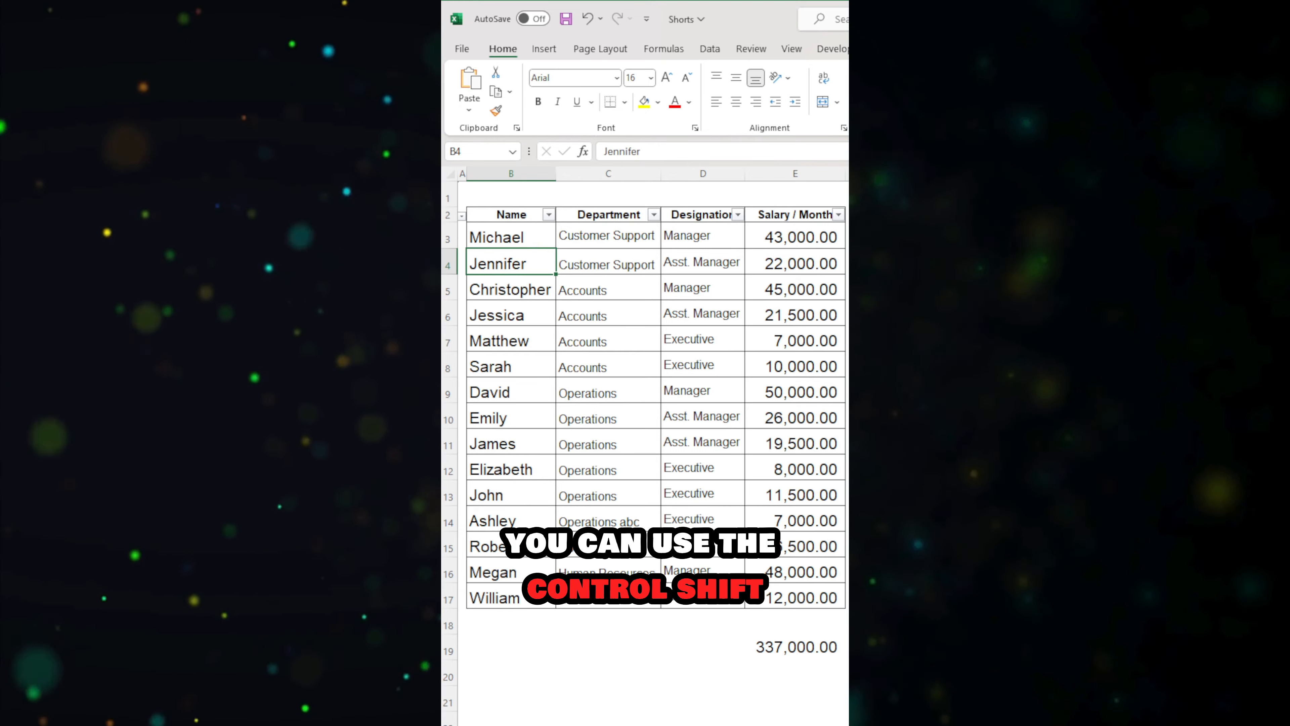
pyautogui.hotkey('ctrl', 'shift', 'Right')
pyautogui.hotkey('ctrl', 'shift', 'Down')
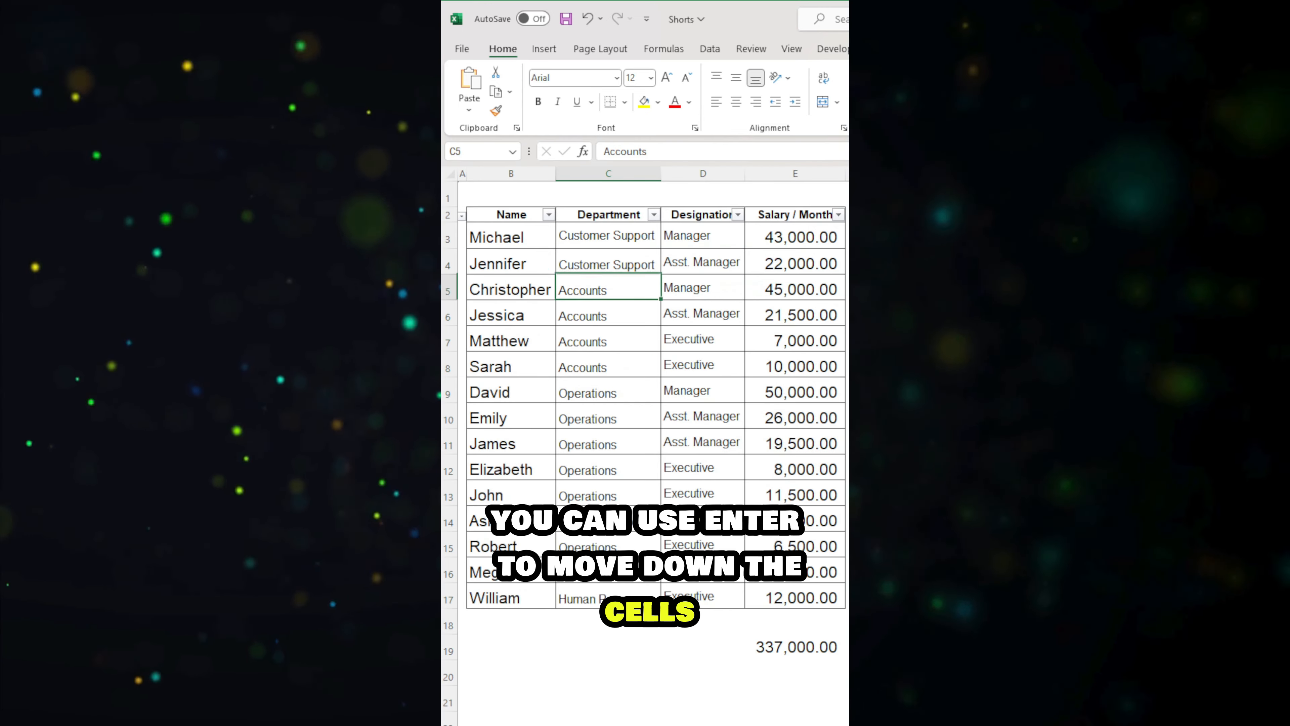
# Step: Move down to C8 and across to E8, and jump up to the Salary / Month header in E2
pyautogui.press('Return')
pyautogui.press('Return')
pyautogui.press('Return')
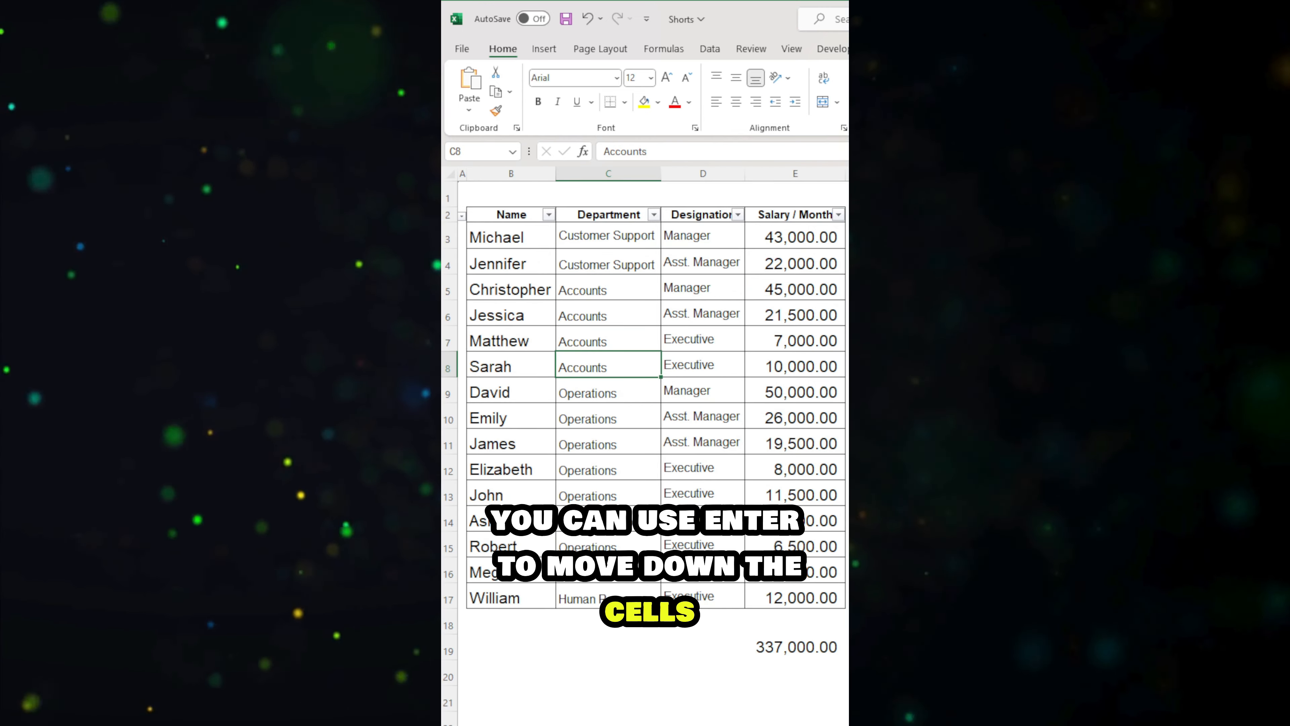
pyautogui.press('Tab')
pyautogui.press('Tab')
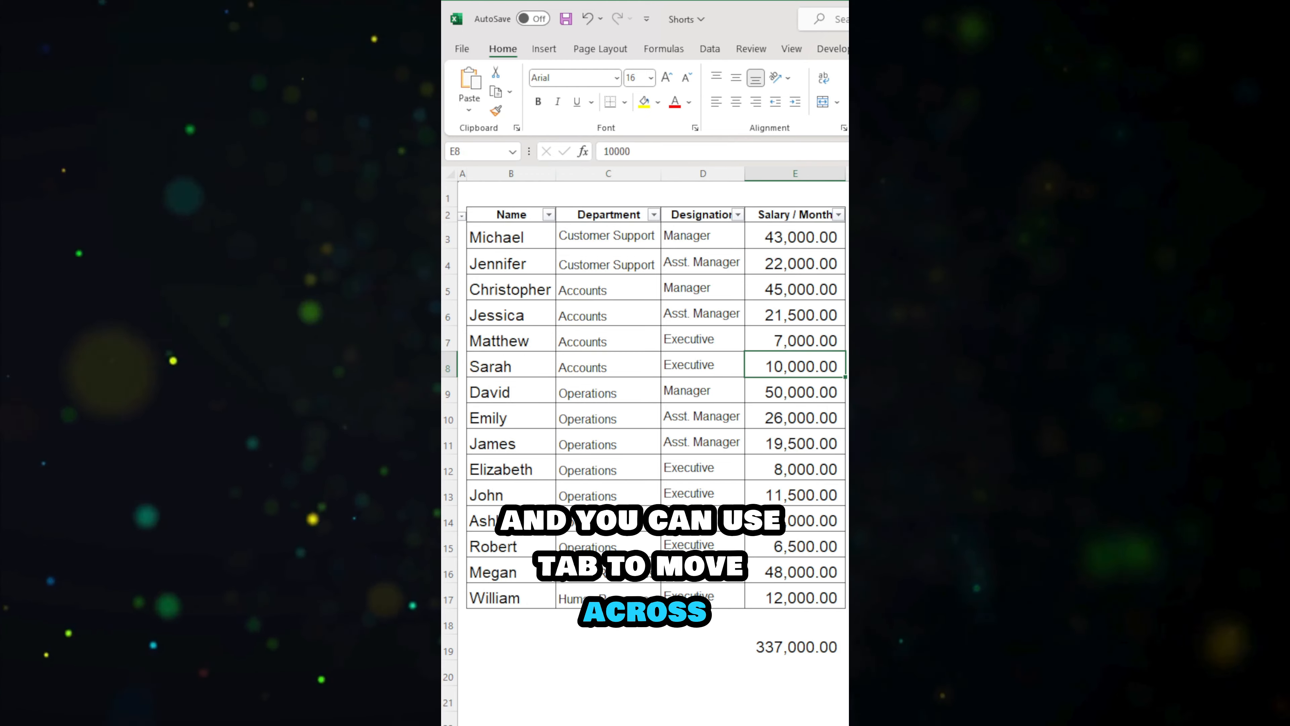
pyautogui.hotkey('ctrl', 'Up')
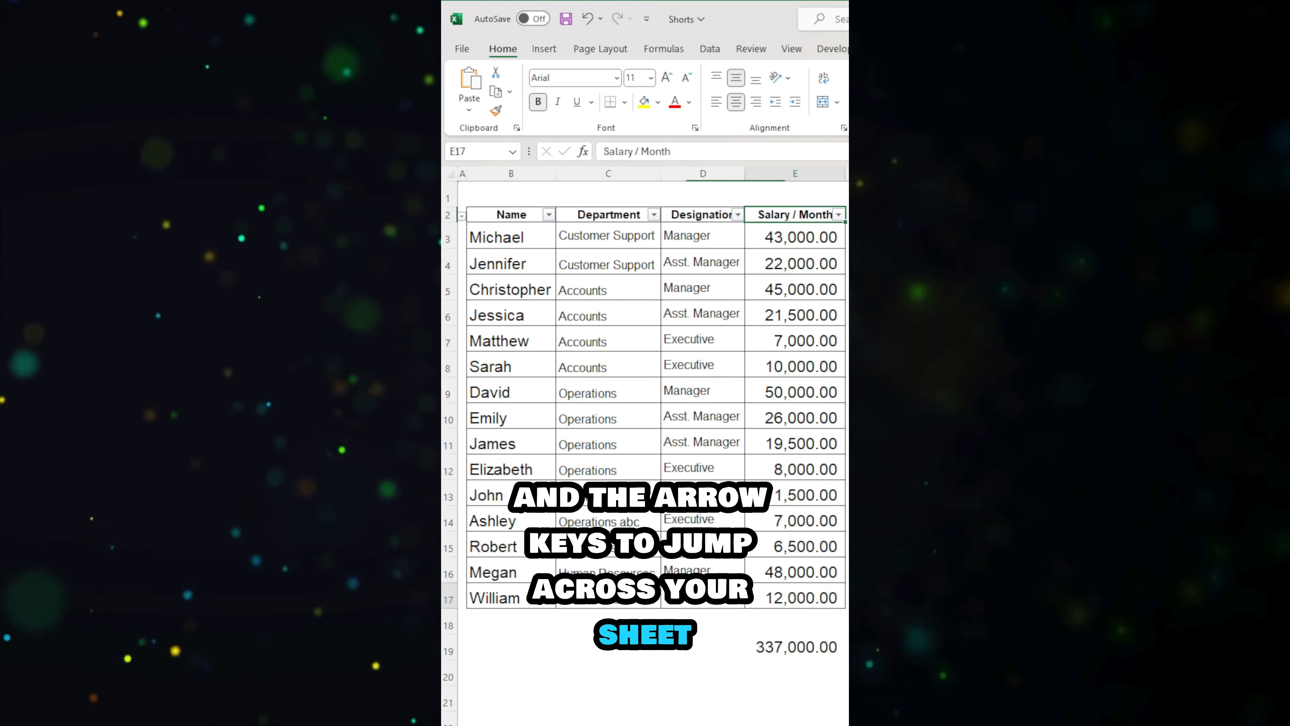
# Step: Open and close the filter options of the Designation header in D2 twice
pyautogui.press('Left')
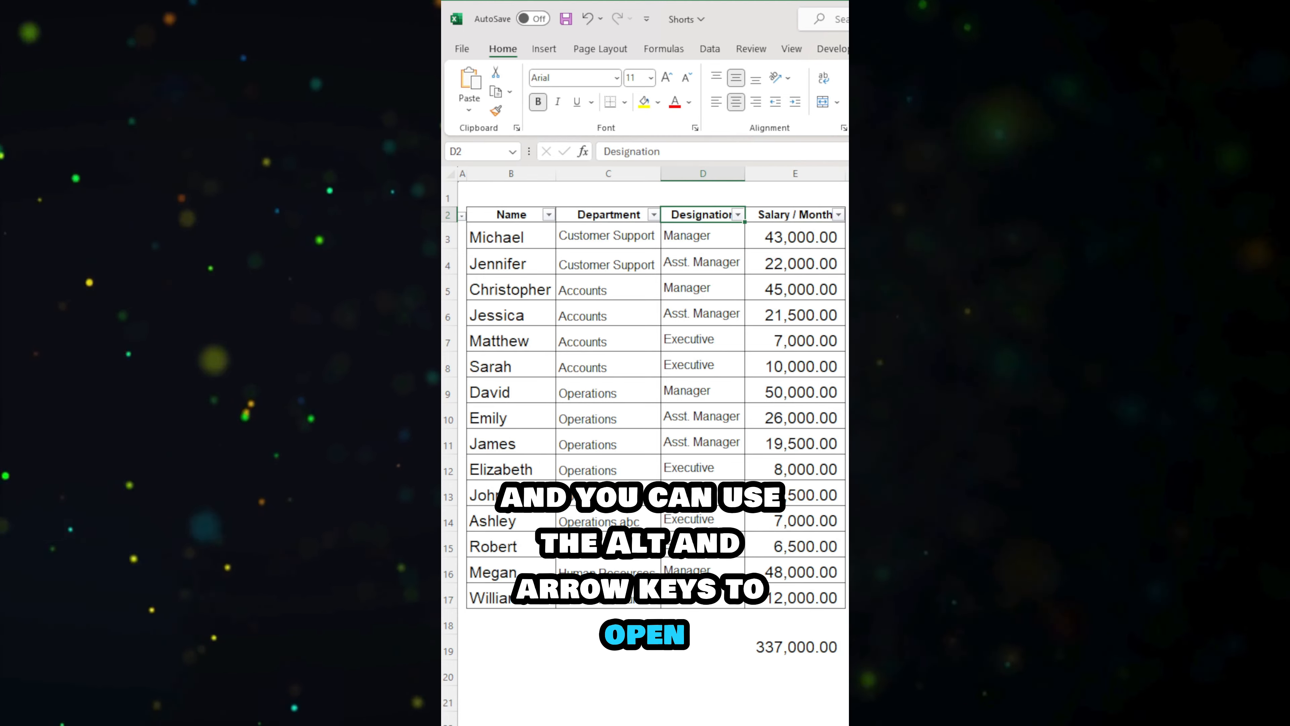
pyautogui.hotkey('alt', 'Down')
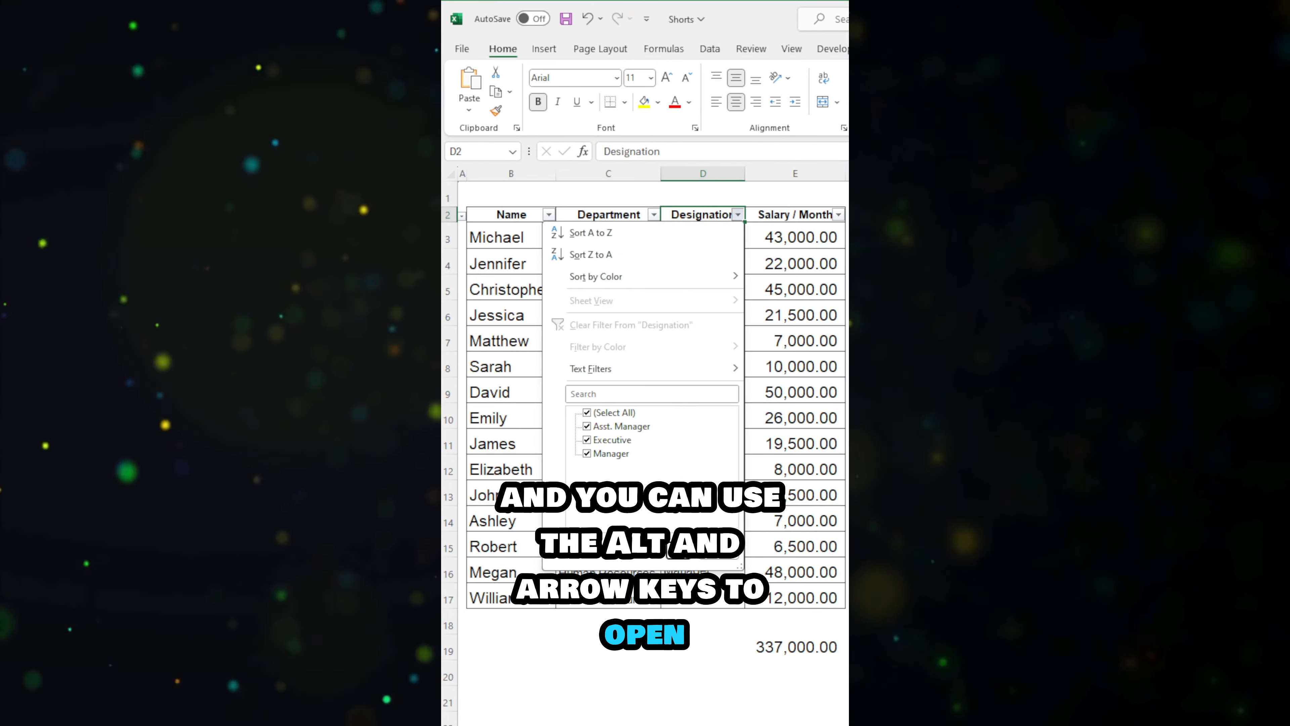
pyautogui.press('Escape')
pyautogui.hotkey('alt', 'Down')
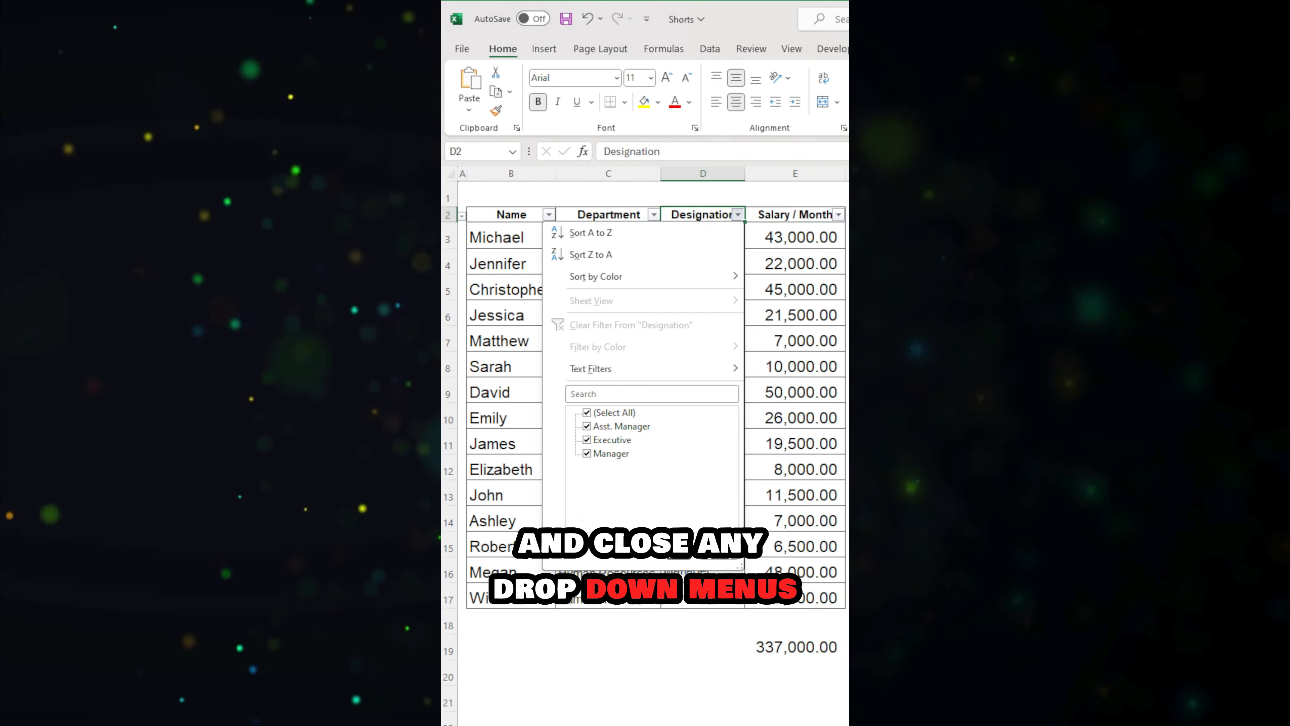
pyautogui.press('Escape')
# Step: Select the Department and Designation cells from row 4 to row 11, starting at D4
pyautogui.press('Down')
pyautogui.press('Down')
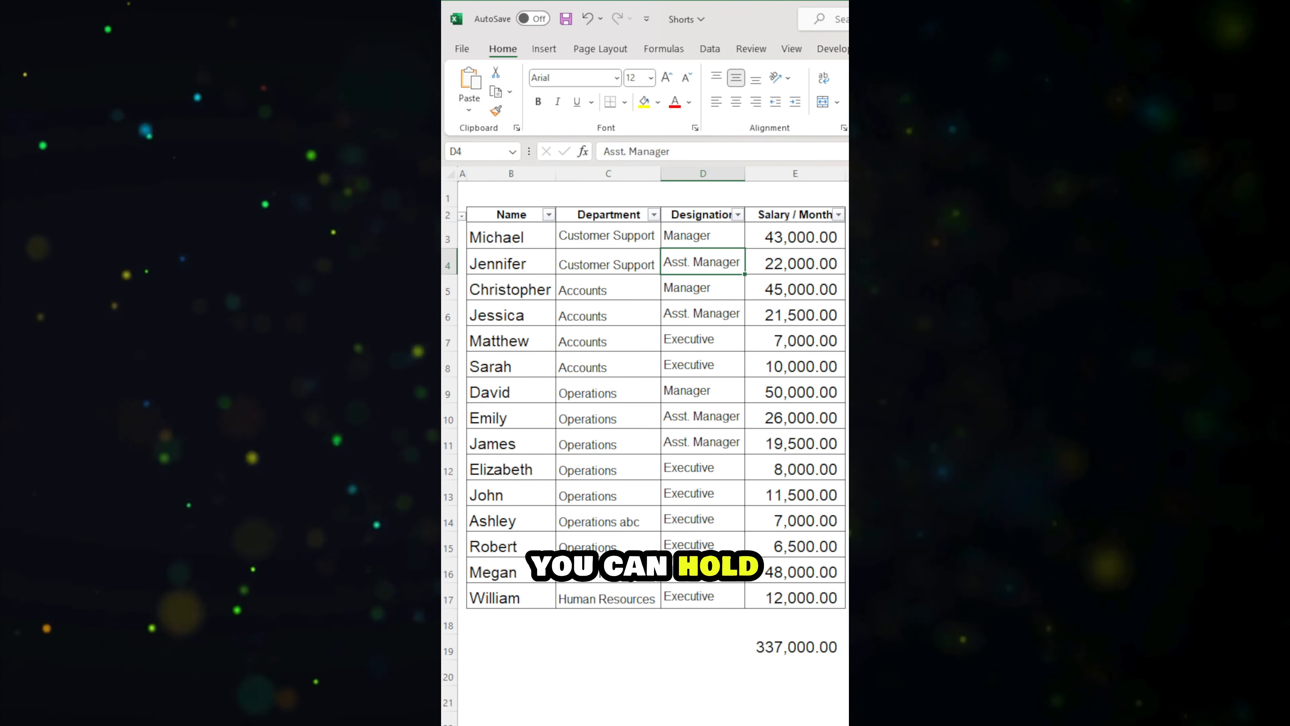
pyautogui.hotkey('shift', 'Down')
pyautogui.hotkey('shift', 'Left')
pyautogui.hotkey('shift', 'Left')
pyautogui.hotkey('shift', 'Down')
pyautogui.hotkey('shift', 'Down')
pyautogui.hotkey('shift', 'Down')
pyautogui.hotkey('shift', 'Down')
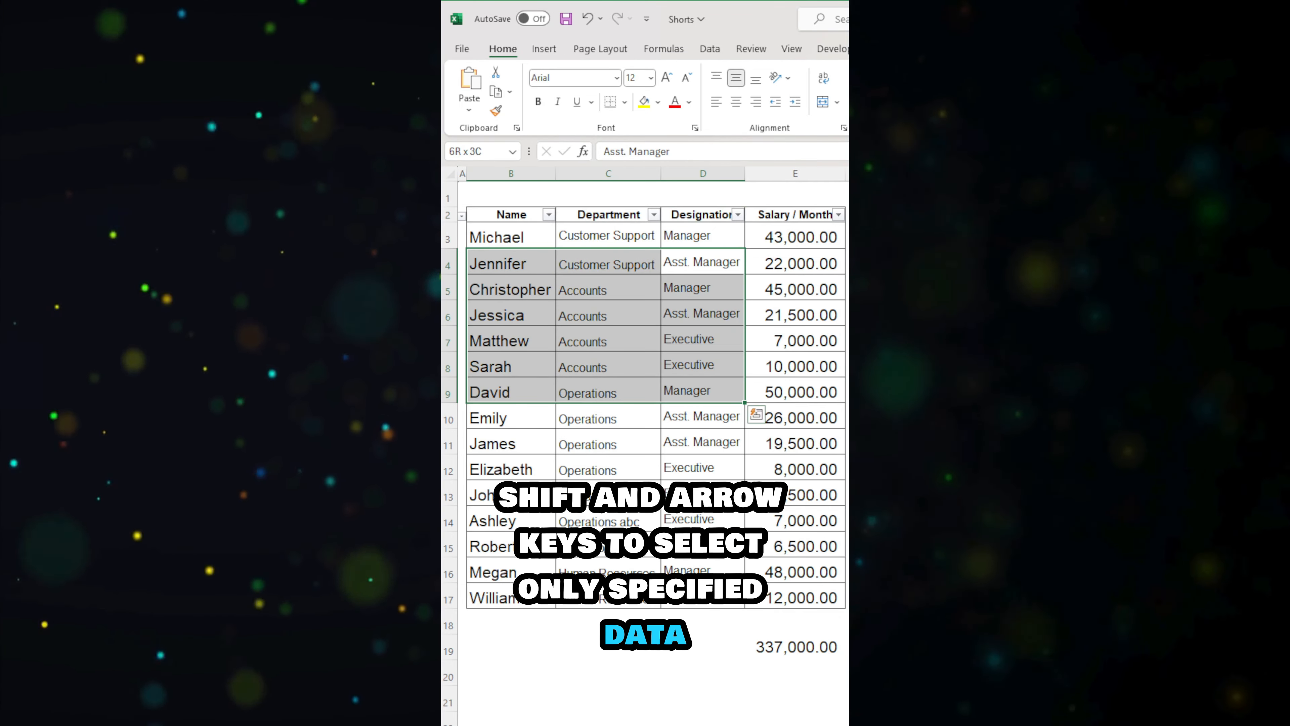
pyautogui.hotkey('shift', 'Down')
pyautogui.hotkey('shift', 'Right')
pyautogui.hotkey('shift', 'Down')
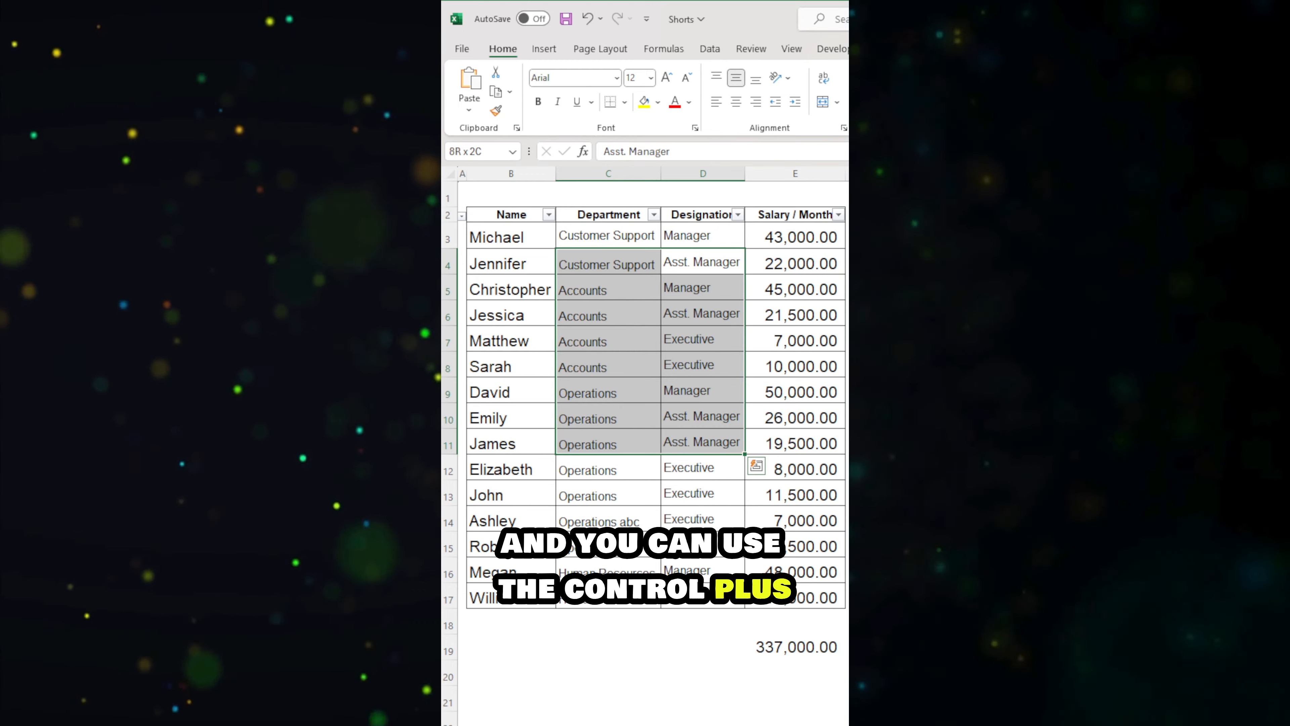
# Step: Exclude the row 7 cells C7 and D7 from the selected range
pyautogui.keyDown('ctrl'); pyautogui.click(564, 340); pyautogui.keyUp('ctrl')
pyautogui.keyDown('ctrl'); pyautogui.click(677, 337); pyautogui.keyUp('ctrl')
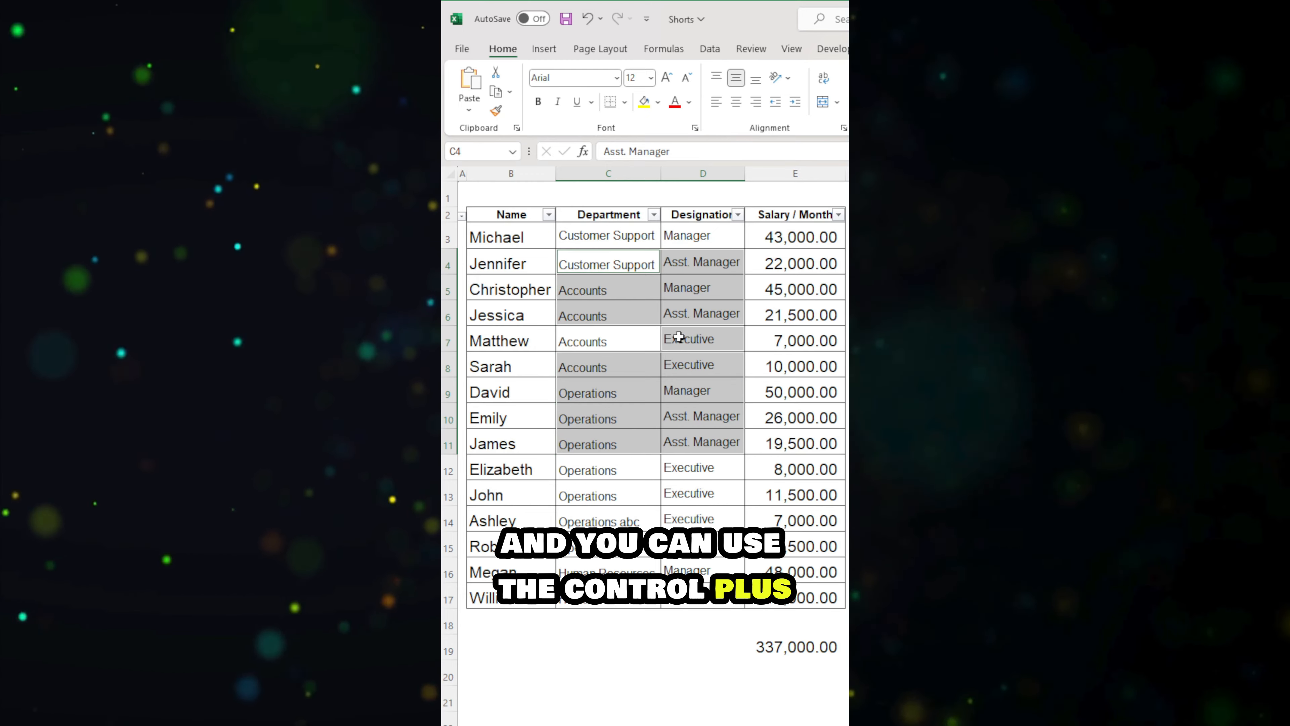